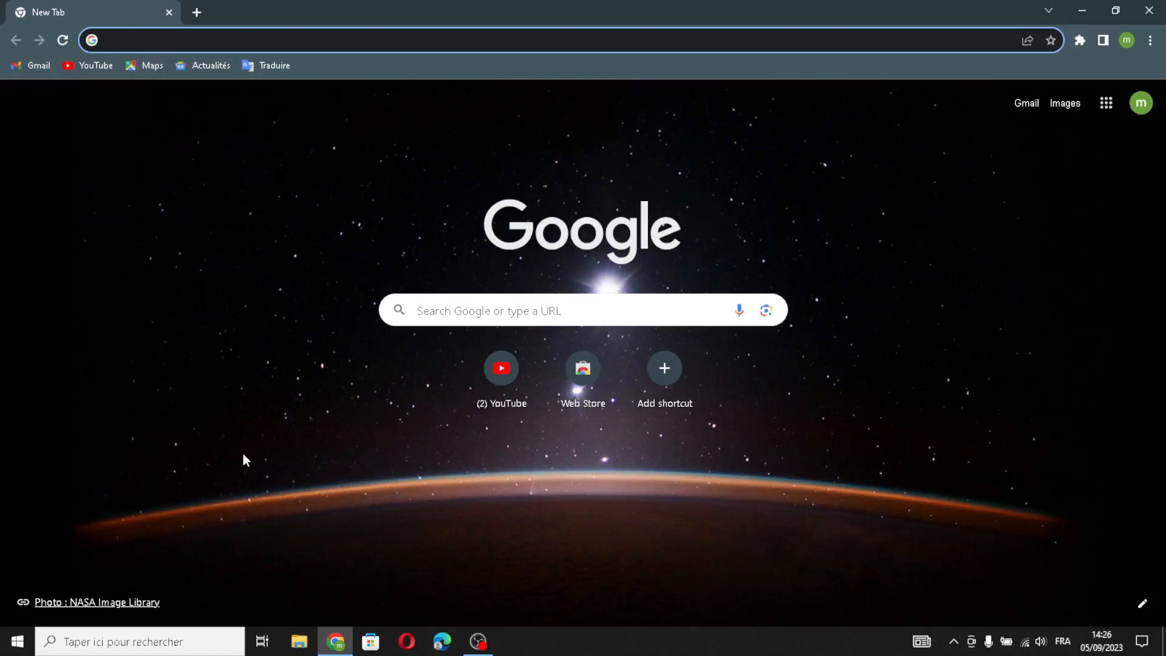
Search the web for shopify and start a Shopify free trial with the saved e-mail address.
type("s")
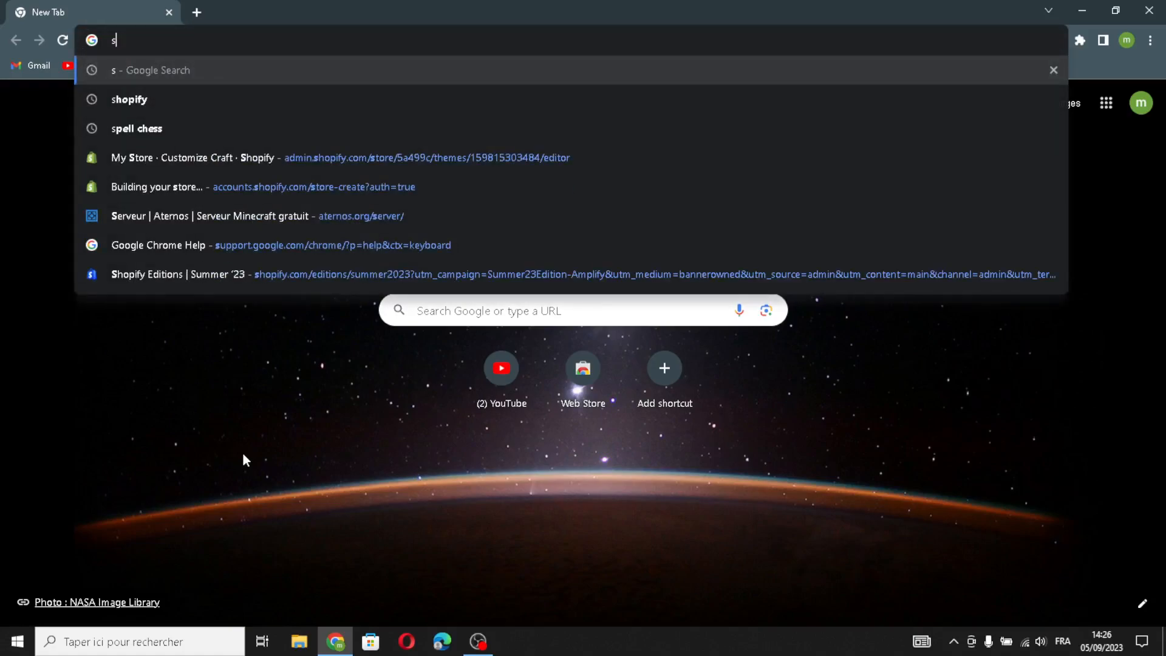
left_click(221, 101)
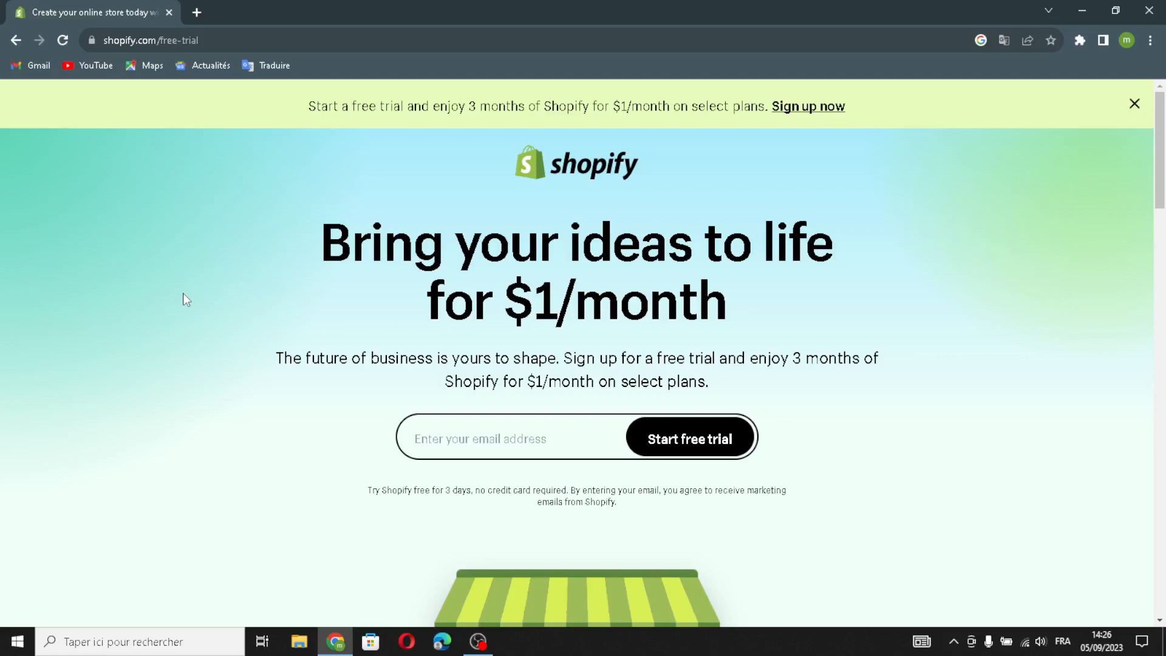
left_click(451, 431)
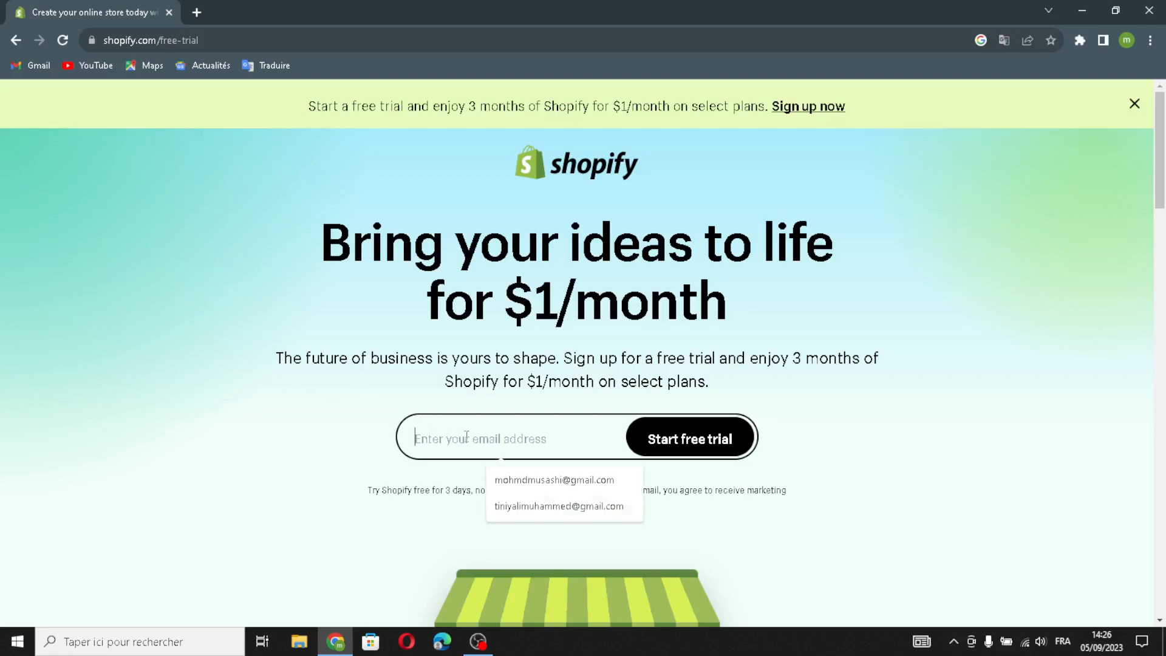
left_click(539, 479)
left_click(681, 439)
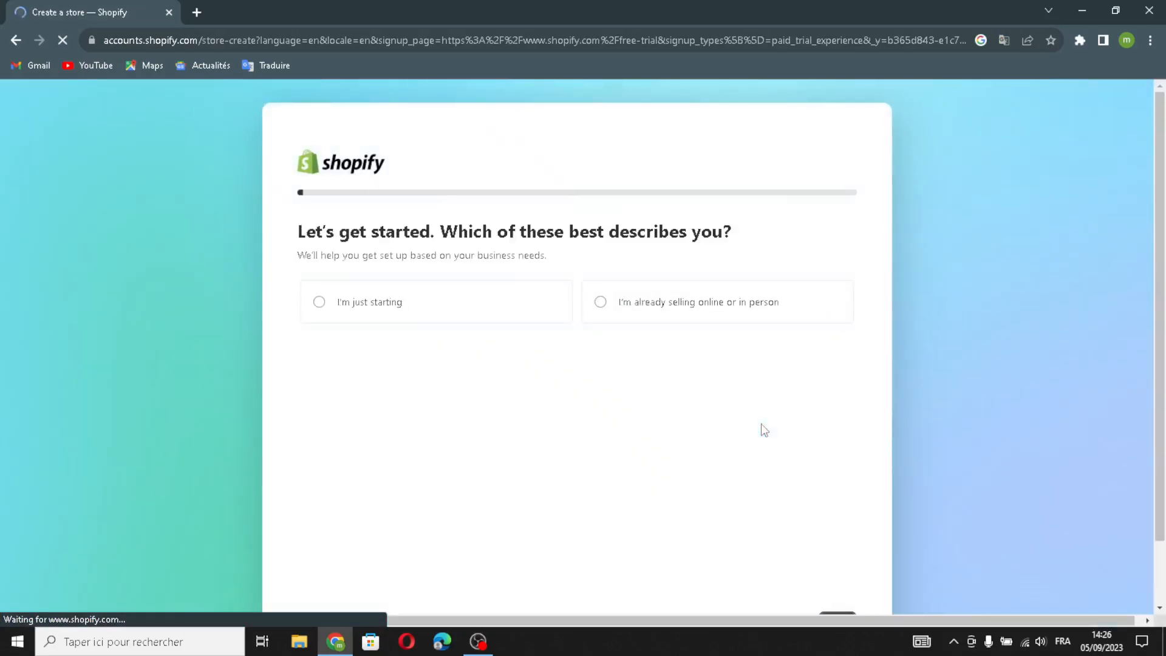
Skip all the business setup questions and finish creating the trial store.
scroll(729, 418, "down", 1)
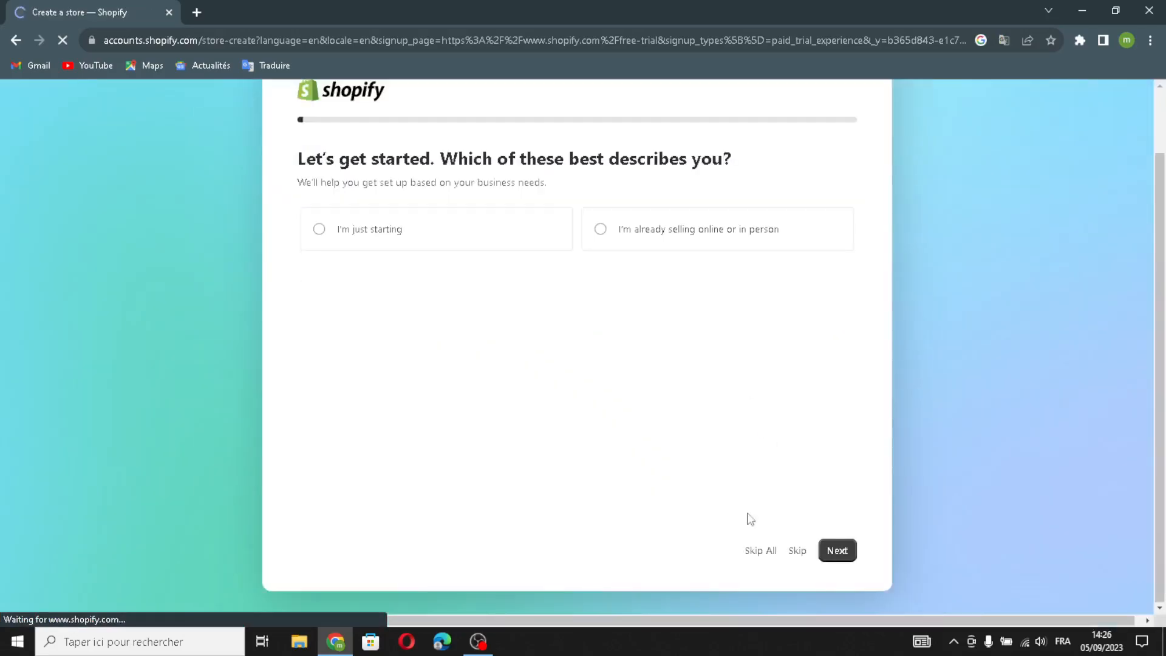
left_click(754, 550)
left_click(717, 457)
left_click(521, 373)
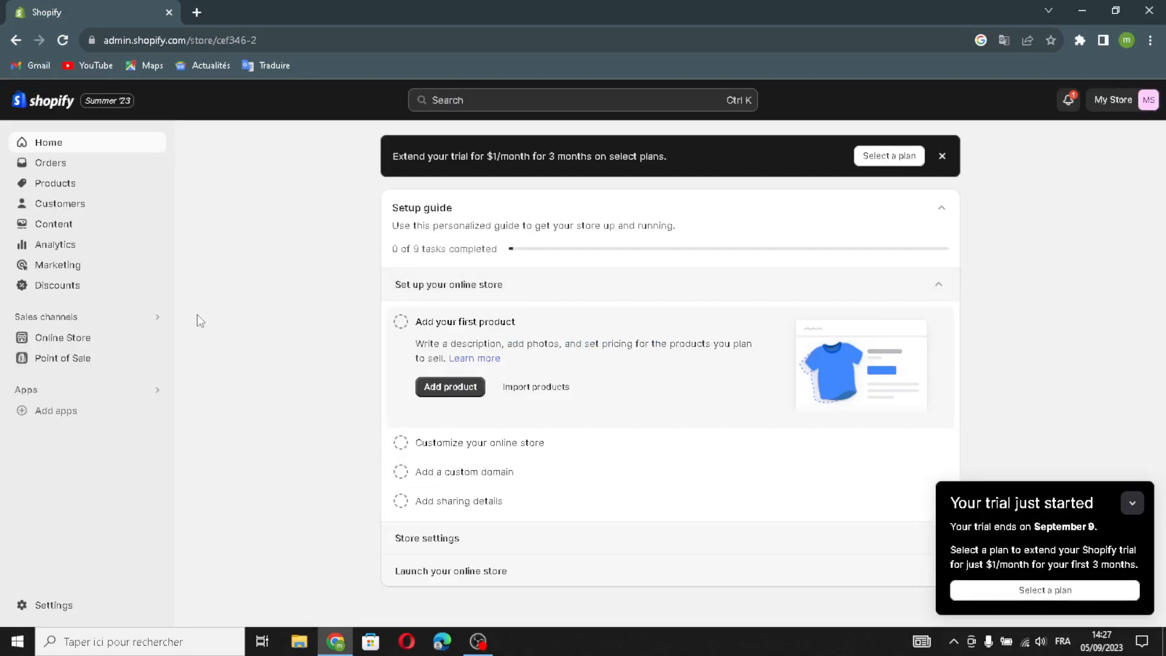
Go to the online store's themes and add the free Origin theme to the theme library.
left_click(45, 331)
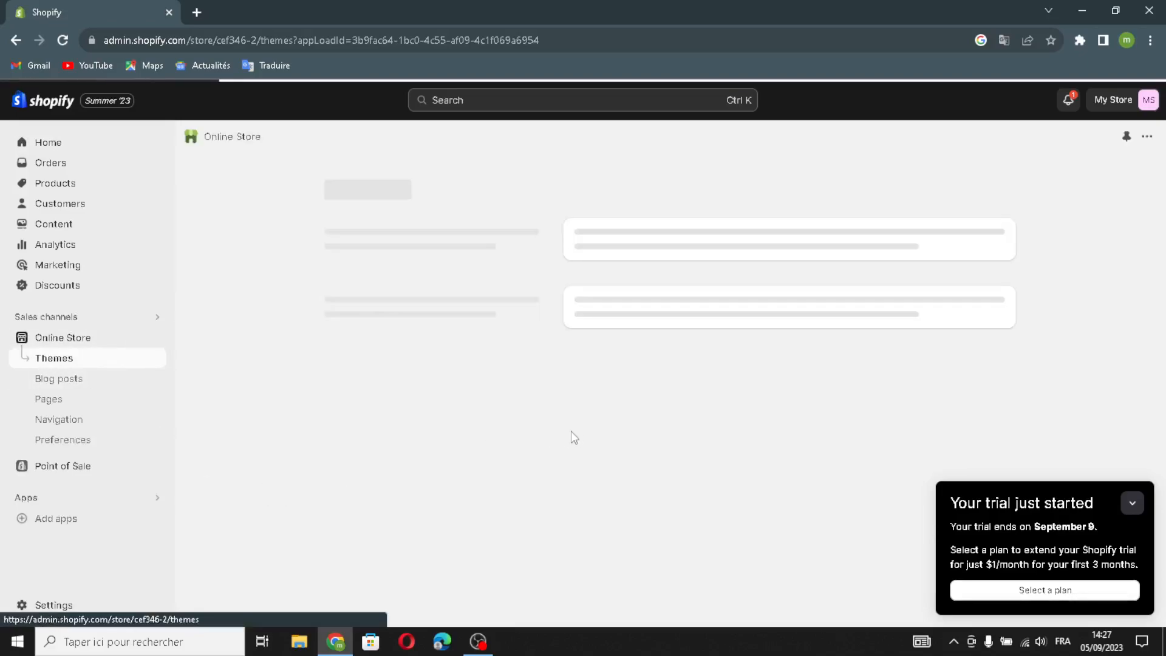
left_click(1137, 507)
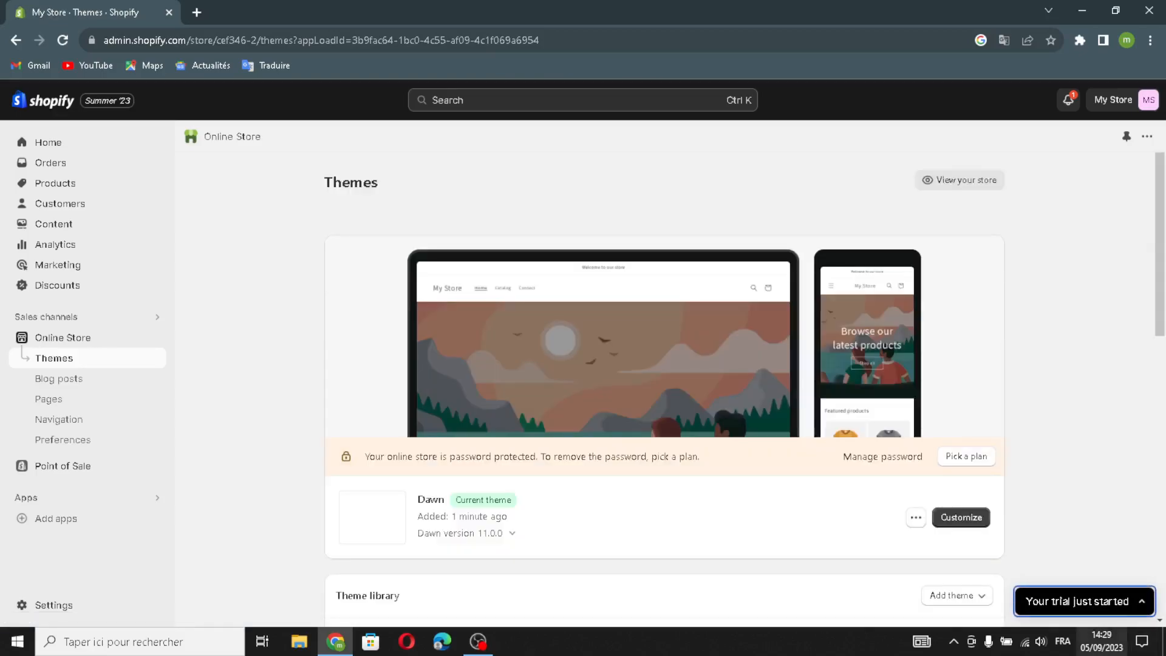
scroll(703, 476, "down", 6)
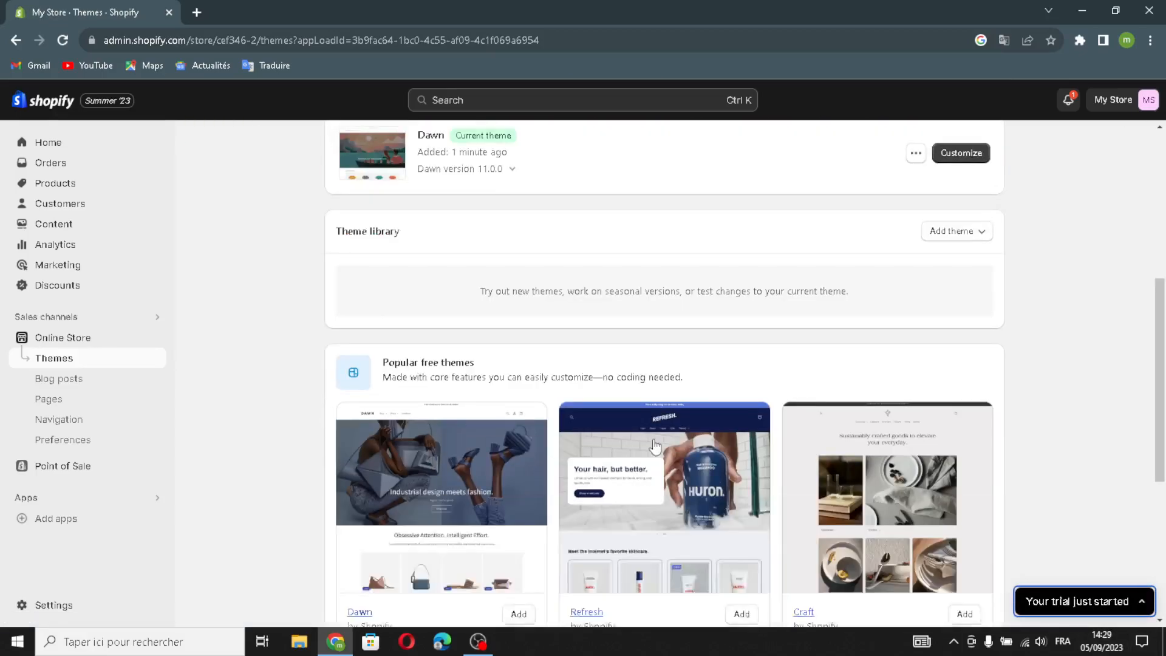
scroll(645, 449, "down", 5)
left_click(741, 541)
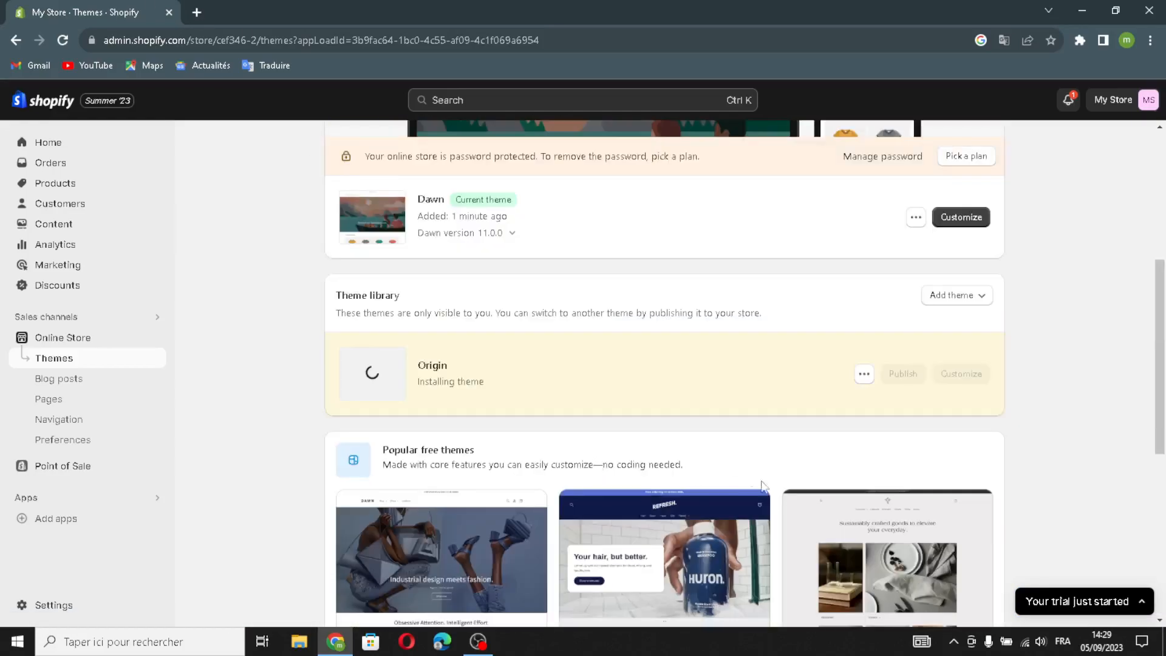
Publish the Origin theme in place of the current Dawn theme.
scroll(749, 479, "down", 5)
scroll(645, 433, "up", 5)
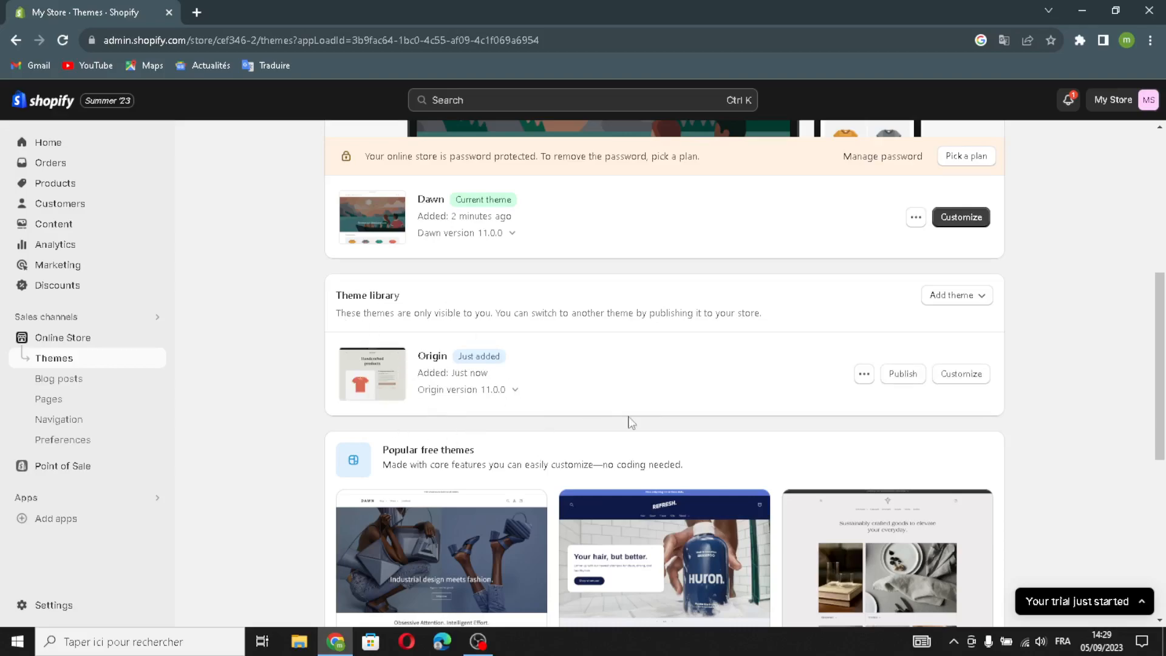
left_click(891, 381)
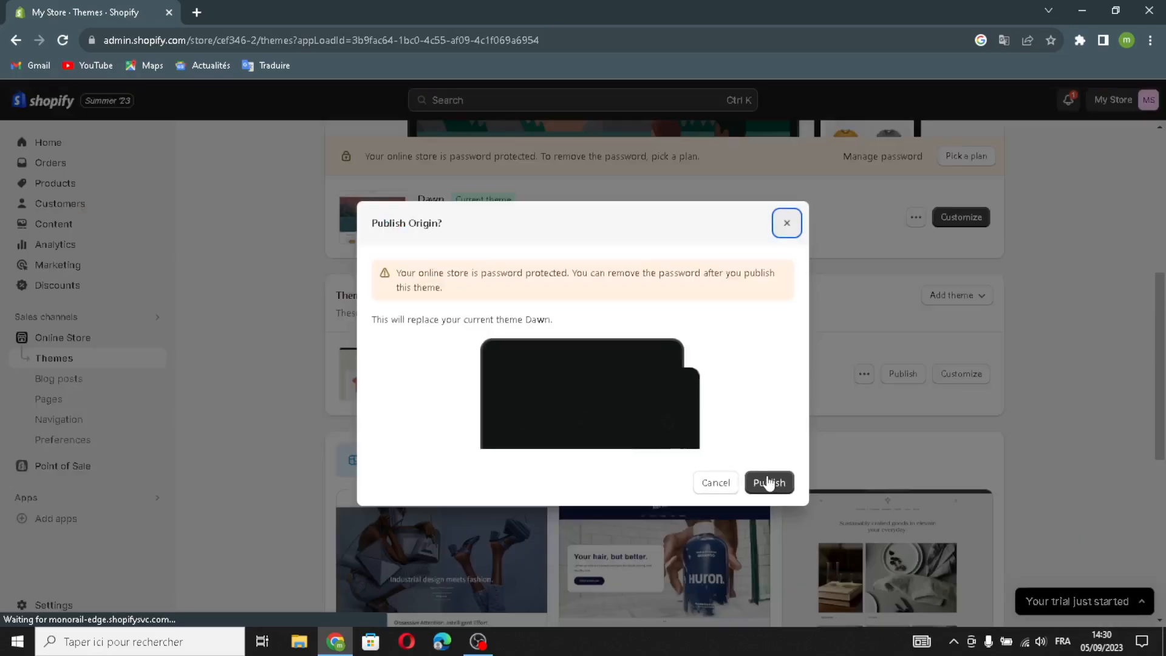
left_click(768, 482)
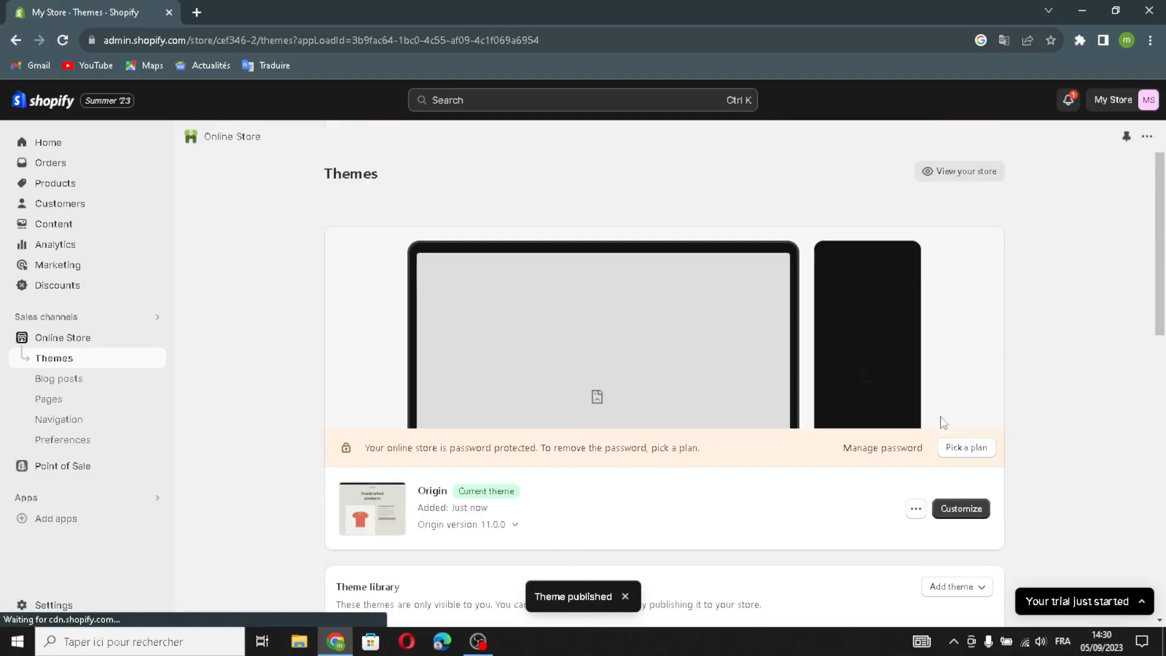
Start customizing the Origin theme and add a Slideshow section at the end of the home page template.
left_click(965, 509)
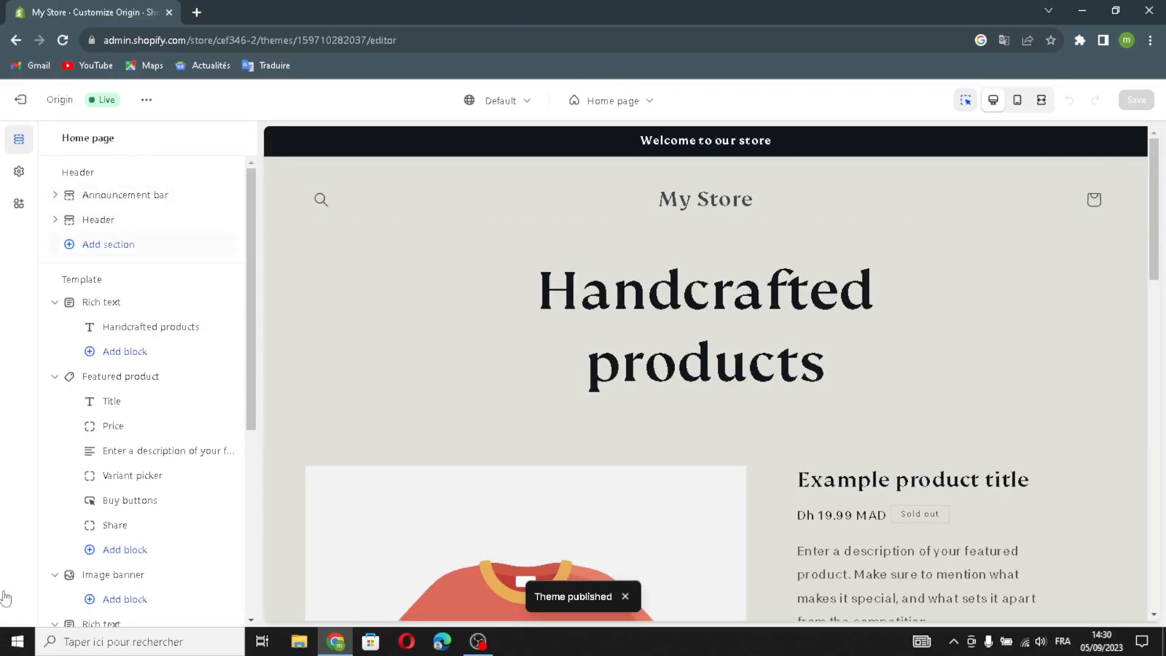
scroll(122, 603, "down", 5)
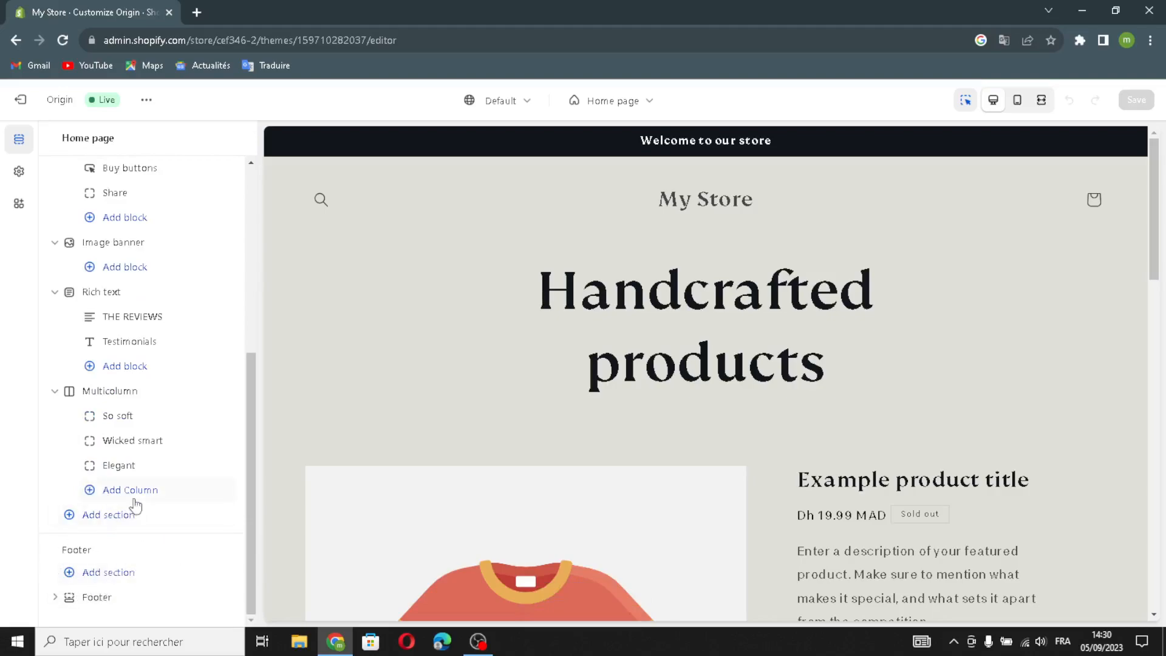
left_click(85, 525)
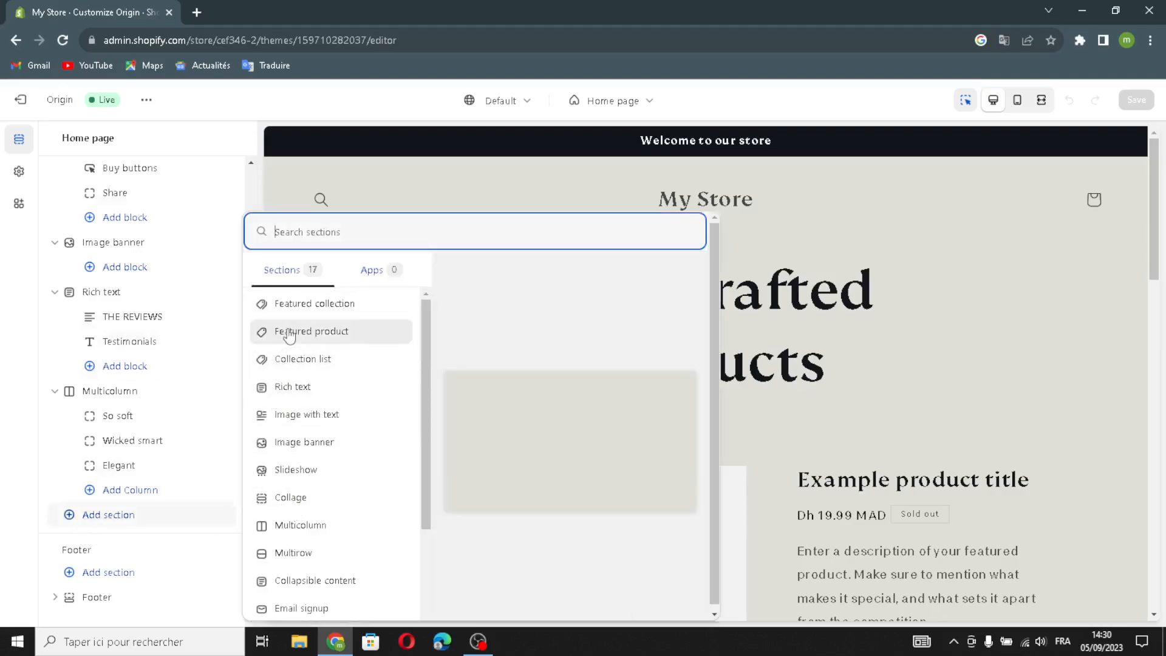
left_click(283, 471)
Add an Image banner section and a Video section below the slideshow in the home page template.
left_click(121, 519)
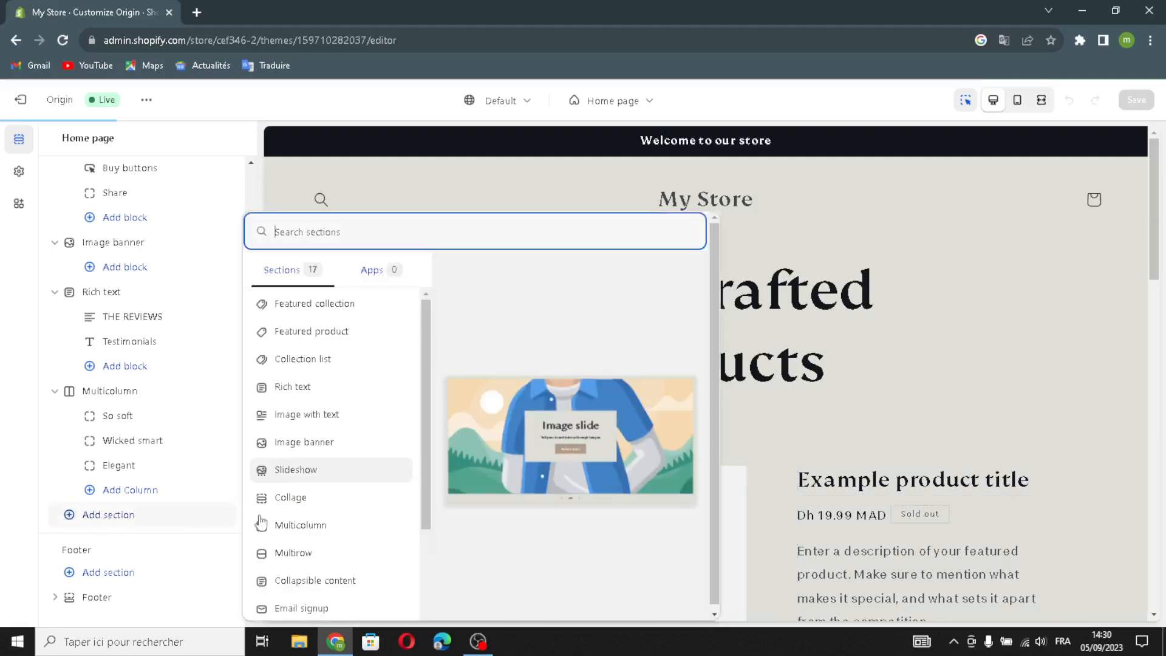
scroll(325, 540, "down", 3)
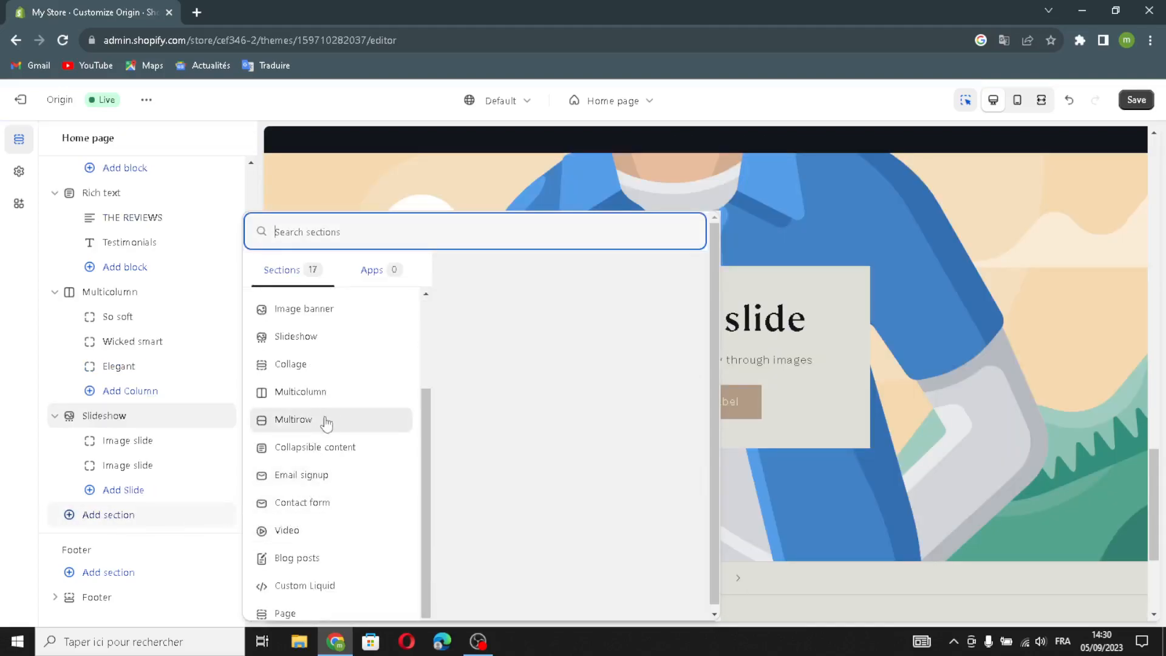
left_click(310, 311)
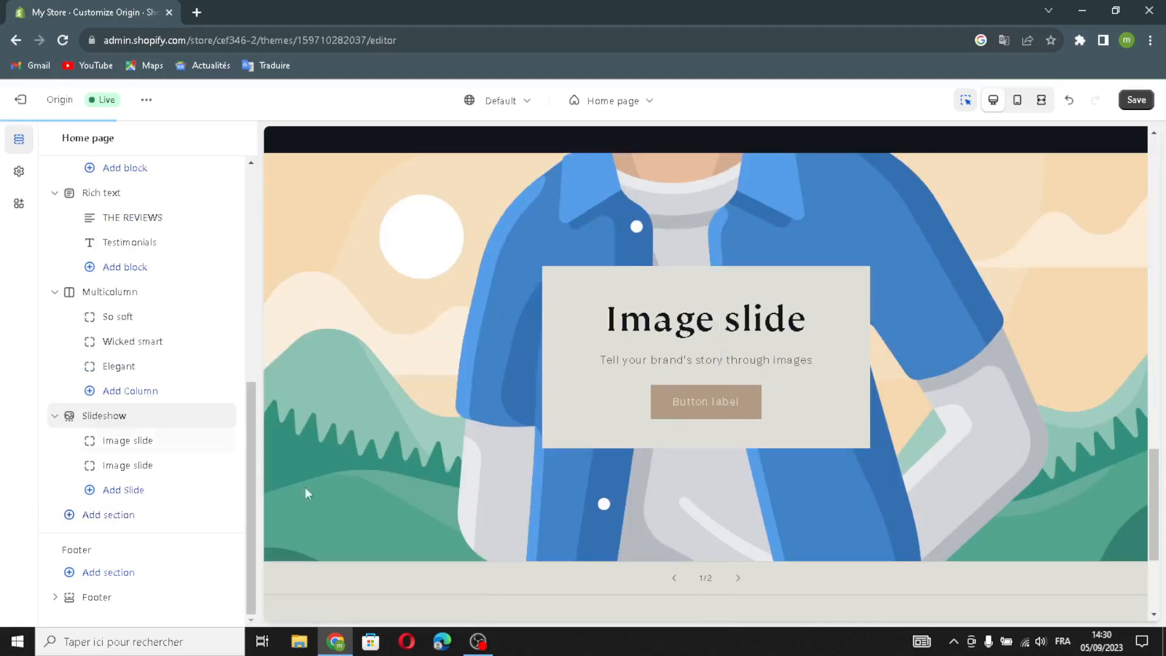
left_click(112, 519)
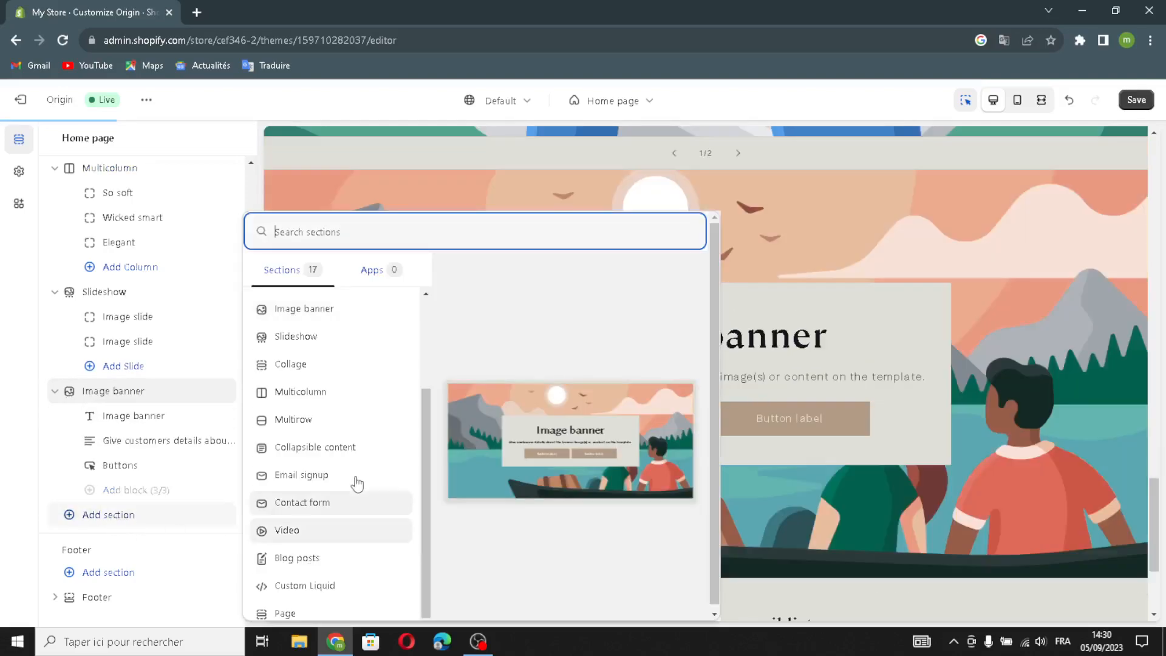
left_click(286, 526)
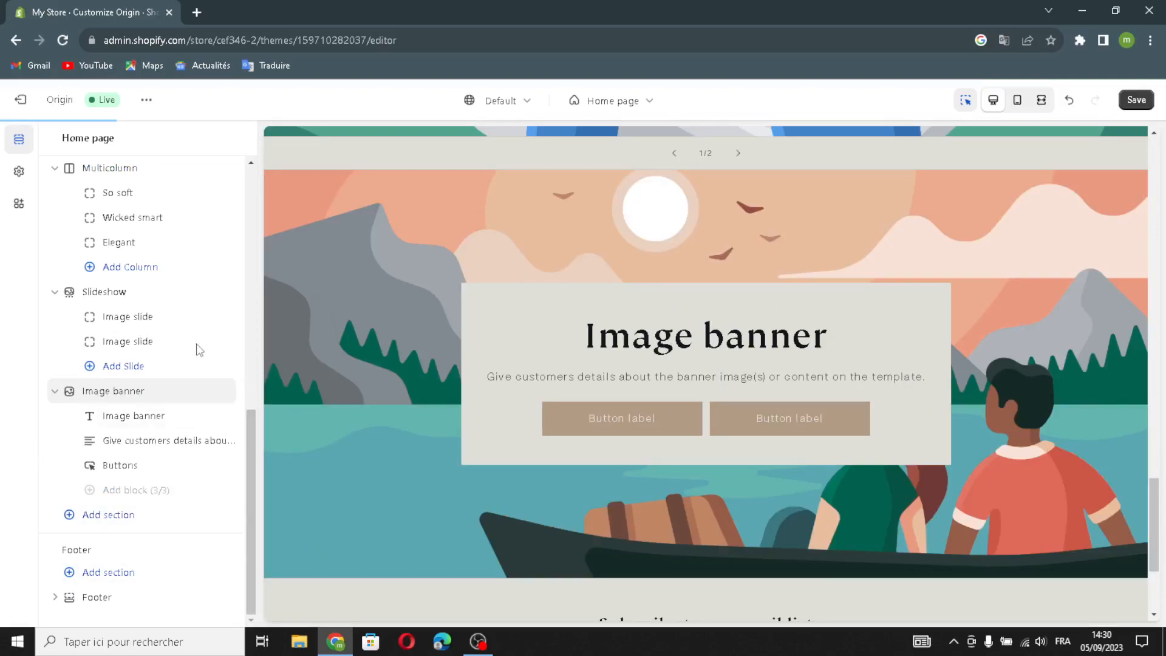
Examine the settings of the Rich text section at the start of the template, then return to the section list.
scroll(191, 346, "up", 6)
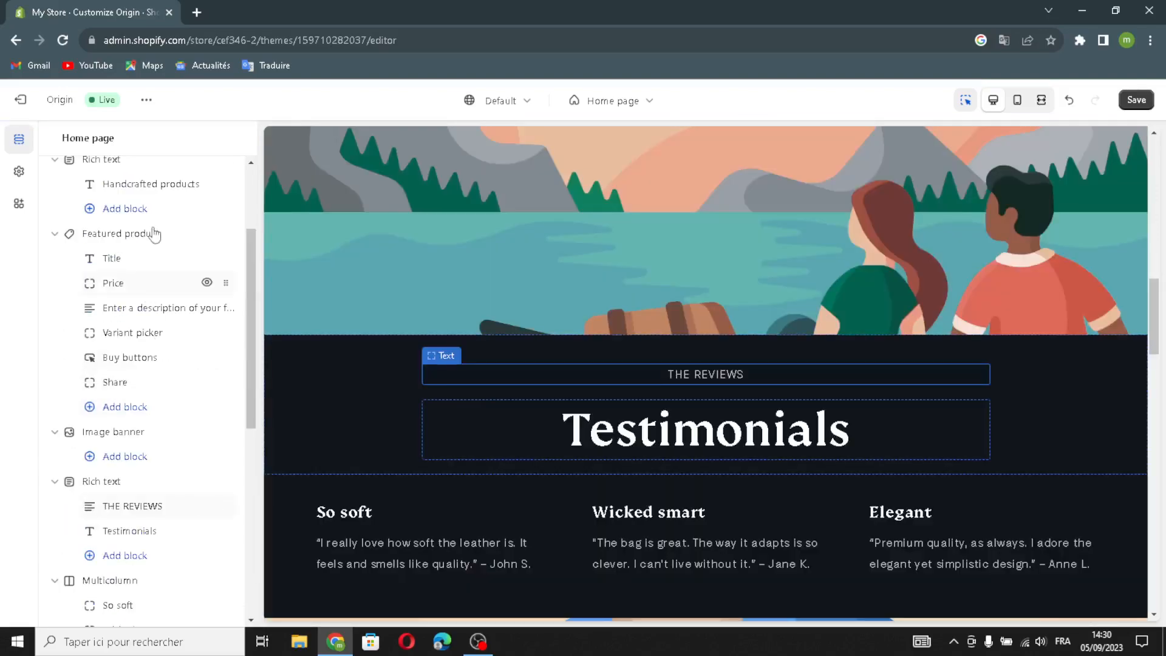
scroll(146, 285, "up", 3)
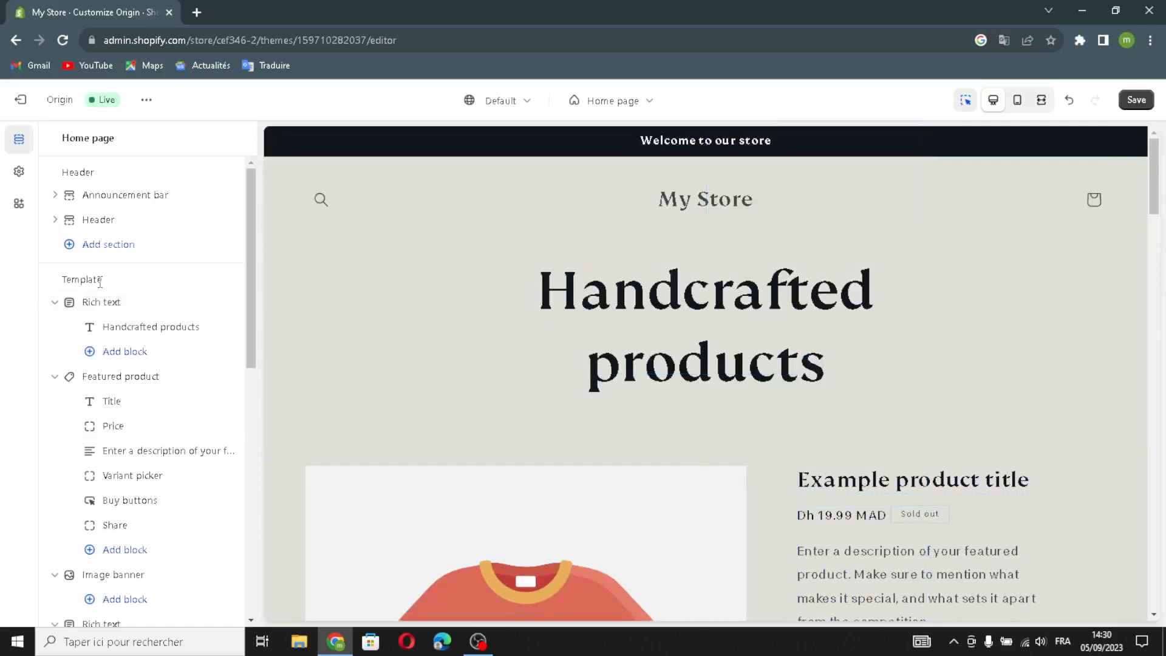
left_click(100, 307)
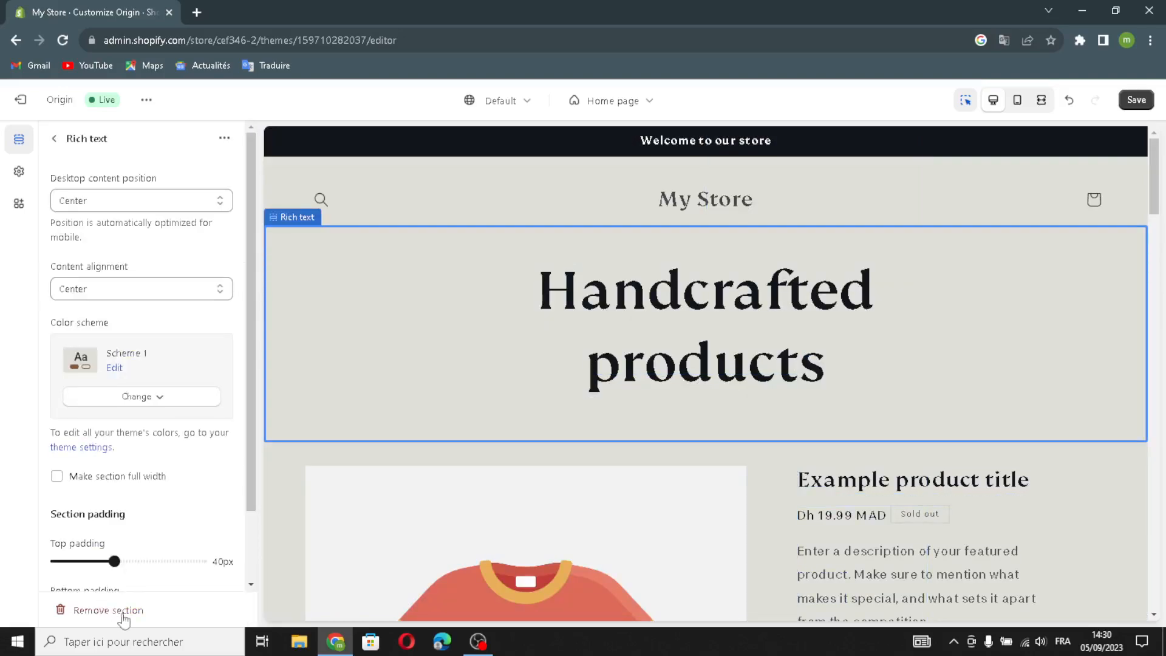
left_click(55, 140)
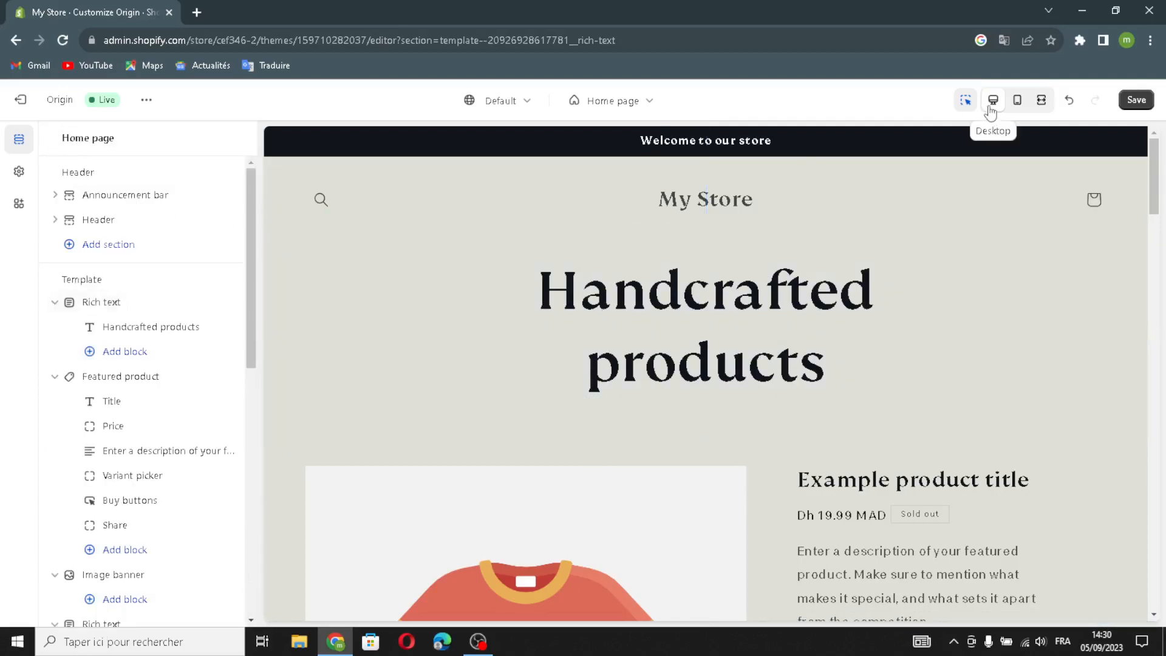
Preview the home page in mobile and fullscreen views, and return to the desktop view.
left_click(1016, 109)
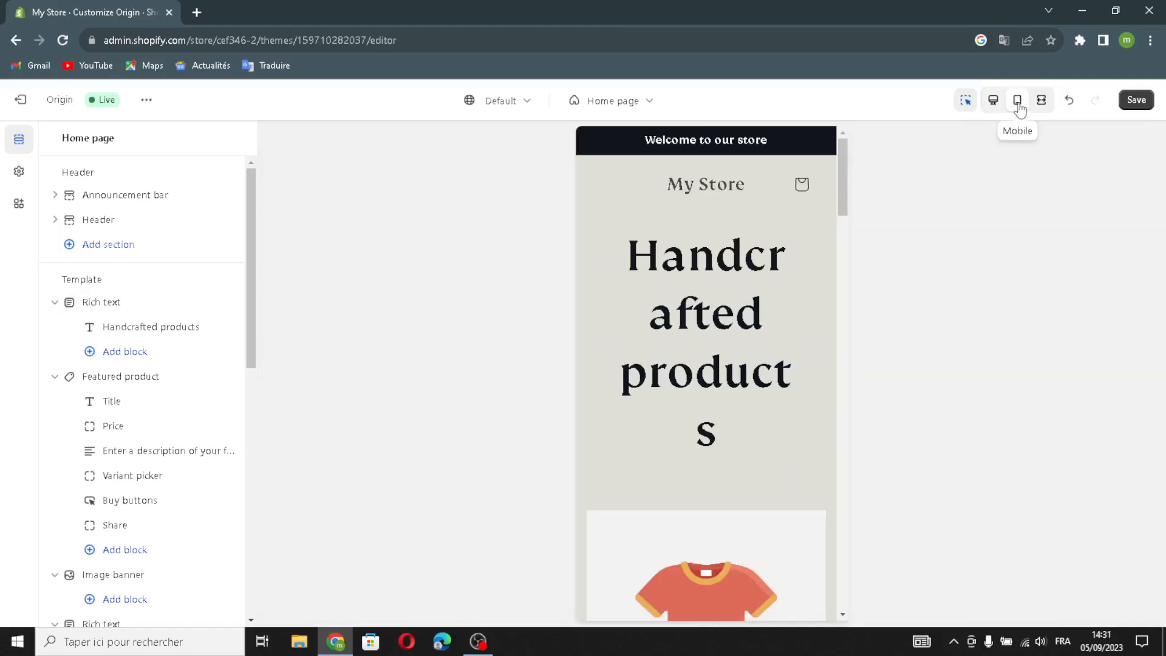
left_click(1043, 104)
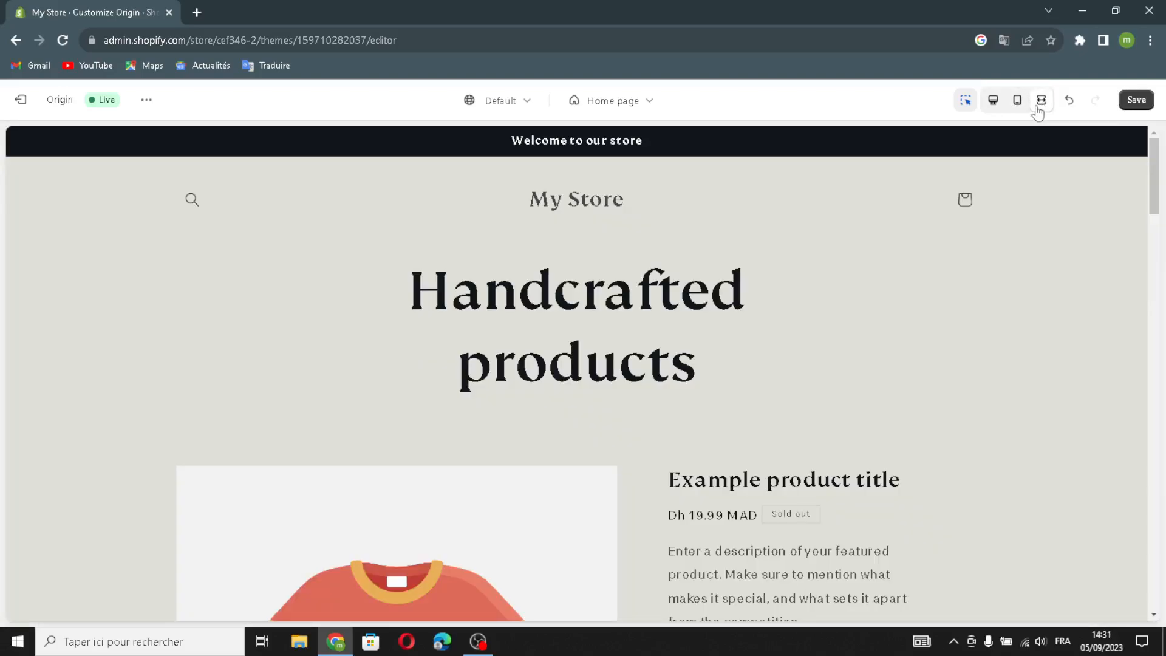
left_click(1018, 109)
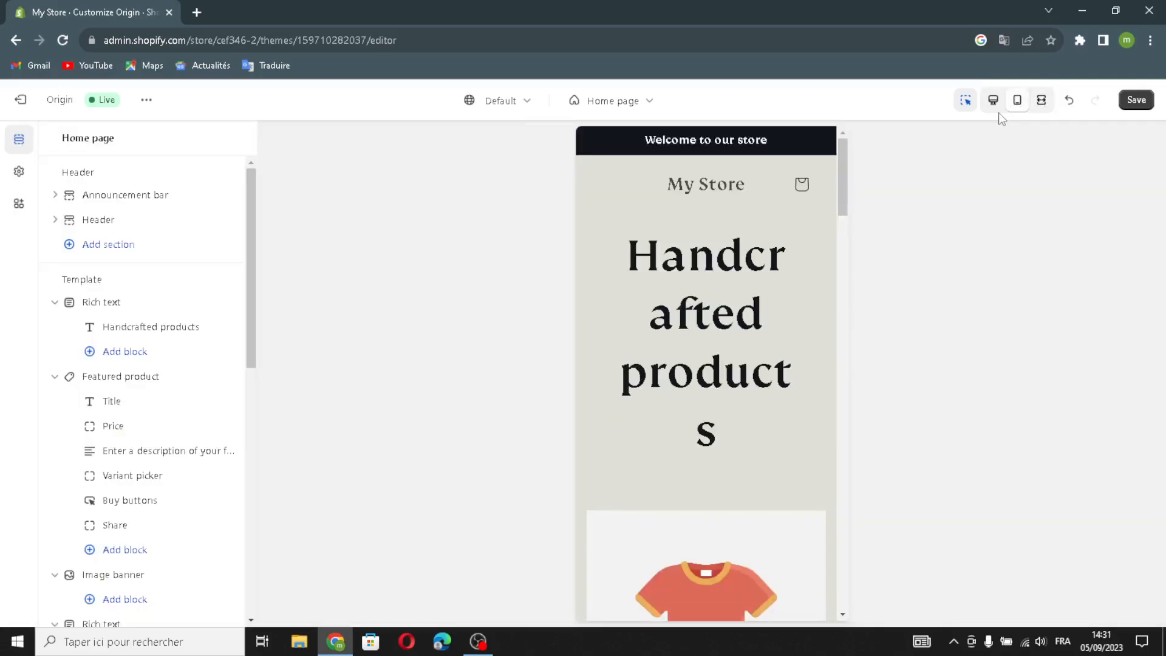
left_click(993, 100)
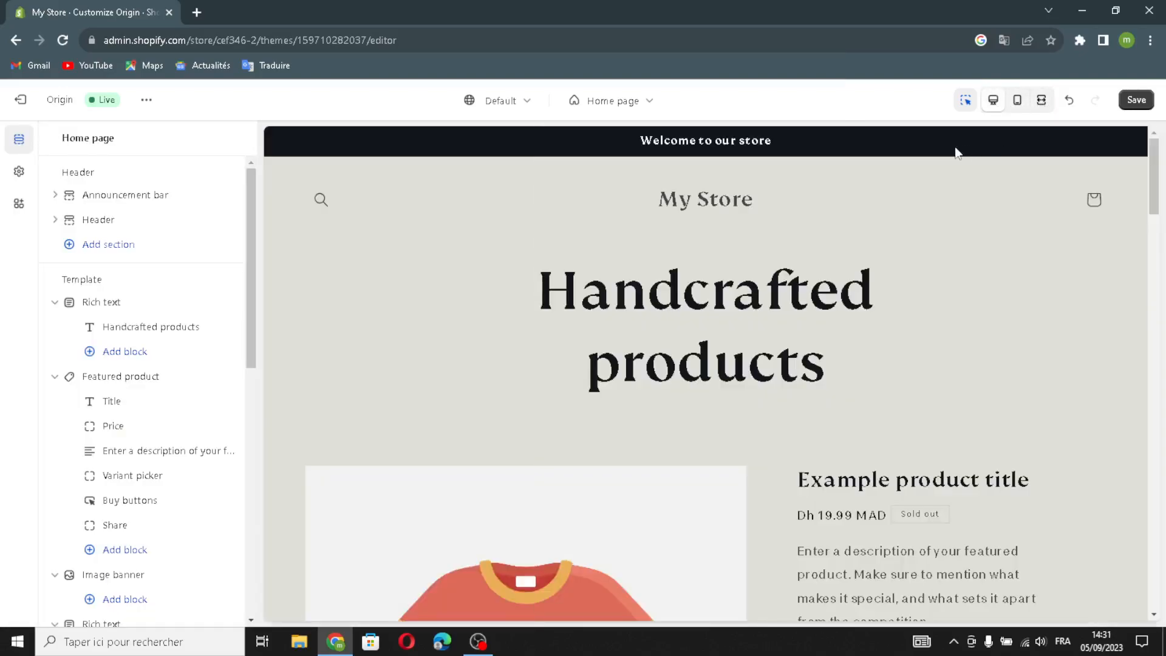
Move the "Handcrafted products" Rich text section below the Featured product section.
scroll(873, 437, "down", 3)
scroll(869, 443, "up", 3)
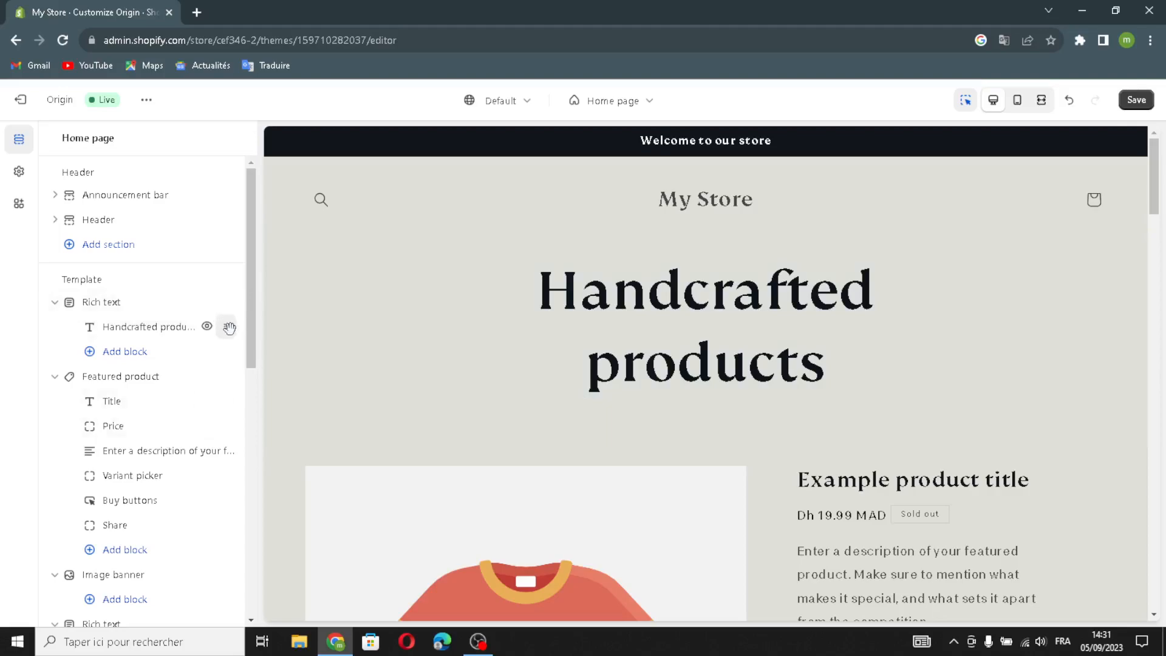
left_click_drag(233, 327, 182, 317)
left_click(170, 302)
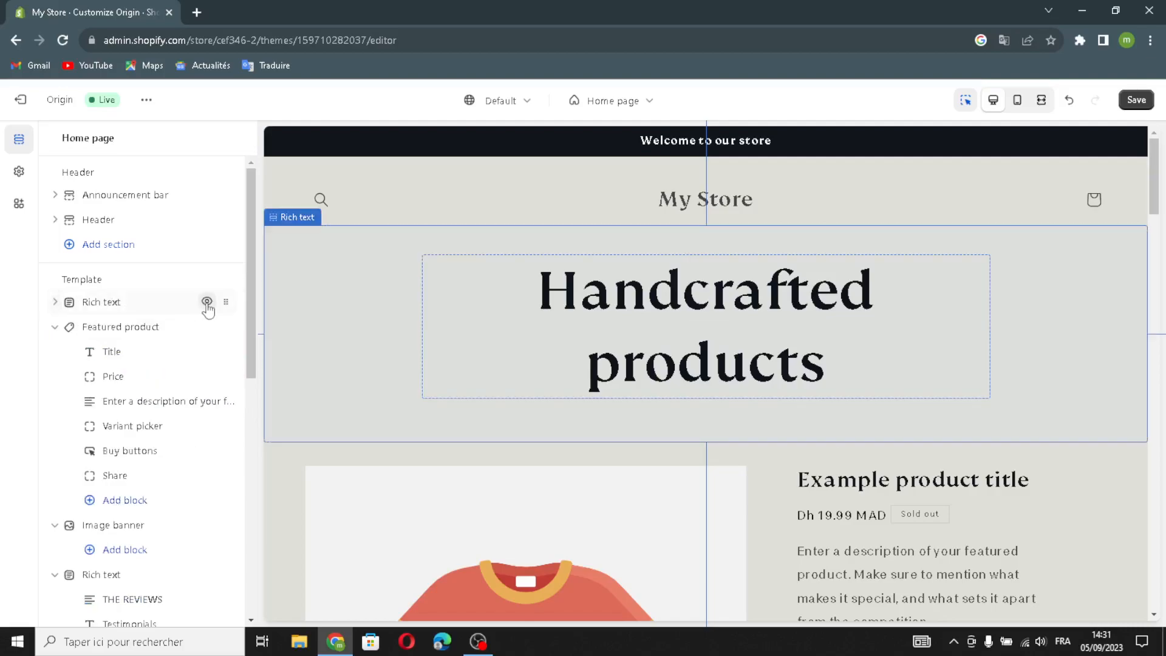
left_click_drag(226, 302, 148, 502)
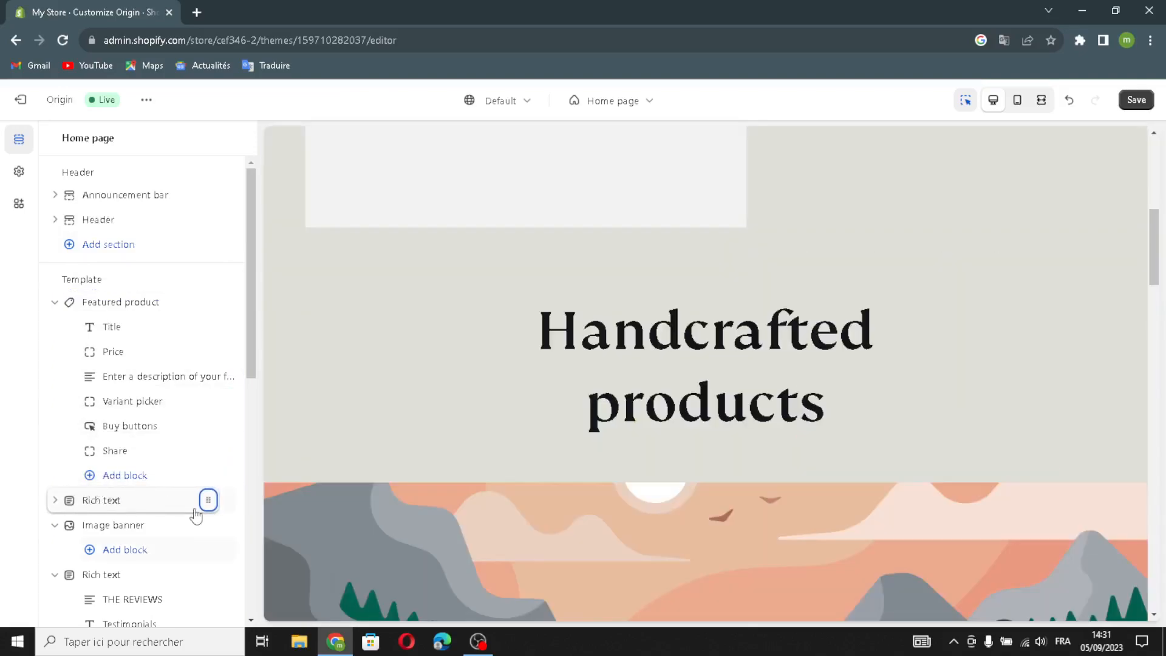
Look through the home page sections and open the Announcement bar settings.
scroll(170, 498, "down", 6)
scroll(165, 508, "down", 3)
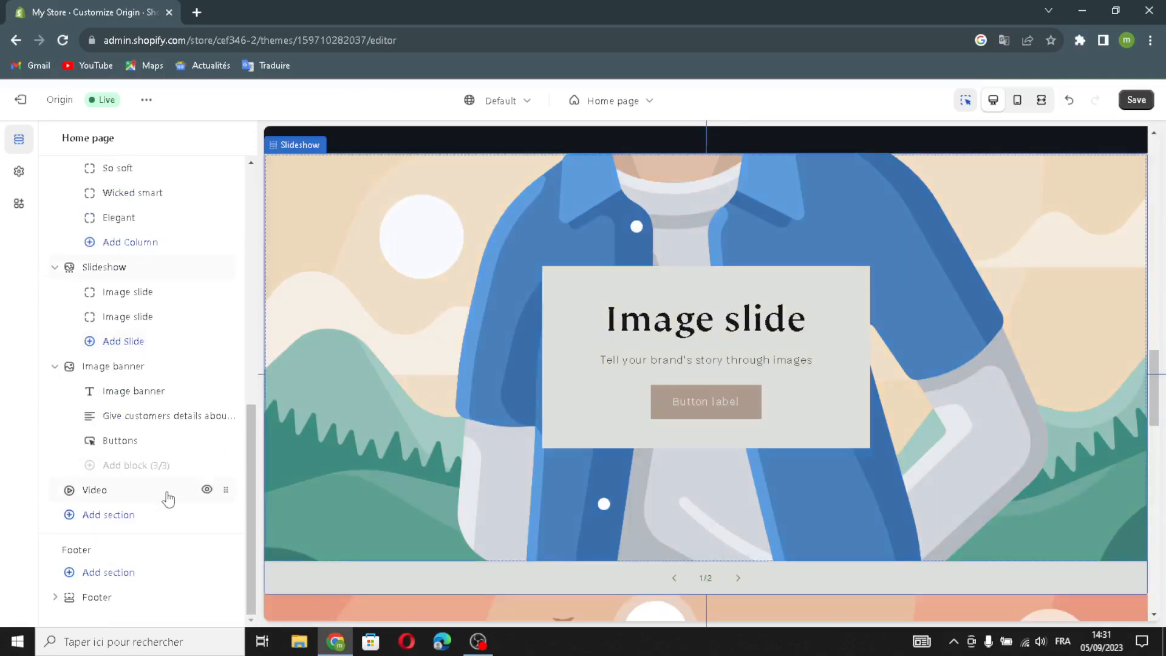
scroll(182, 480, "up", 7)
scroll(182, 425, "up", 2)
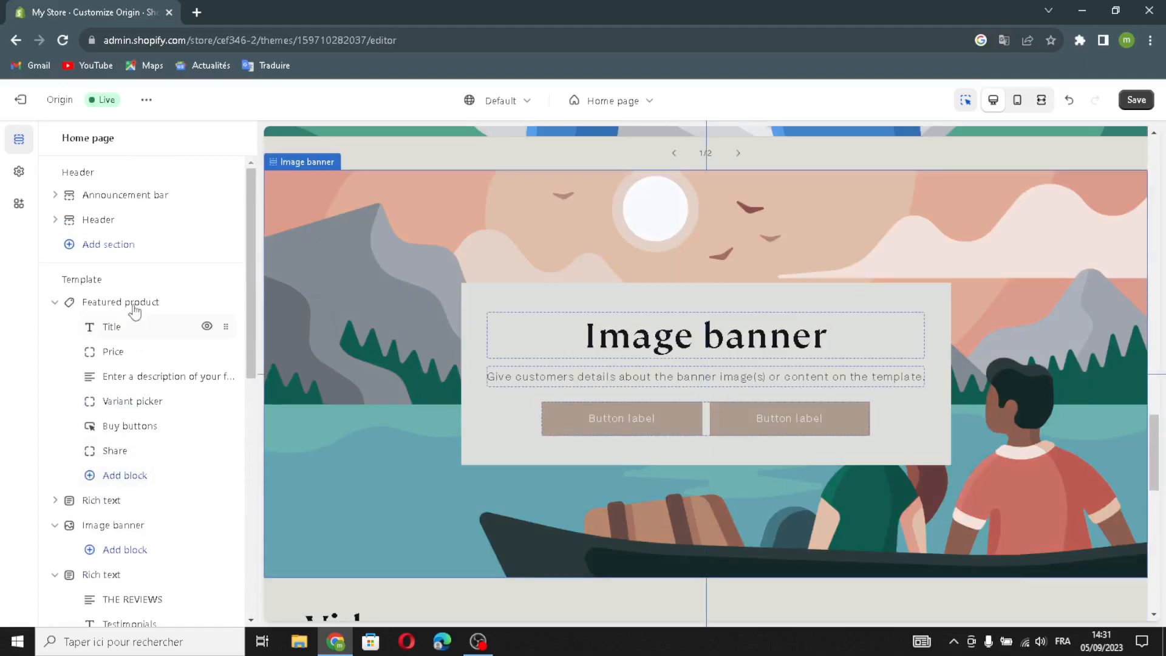
left_click(97, 200)
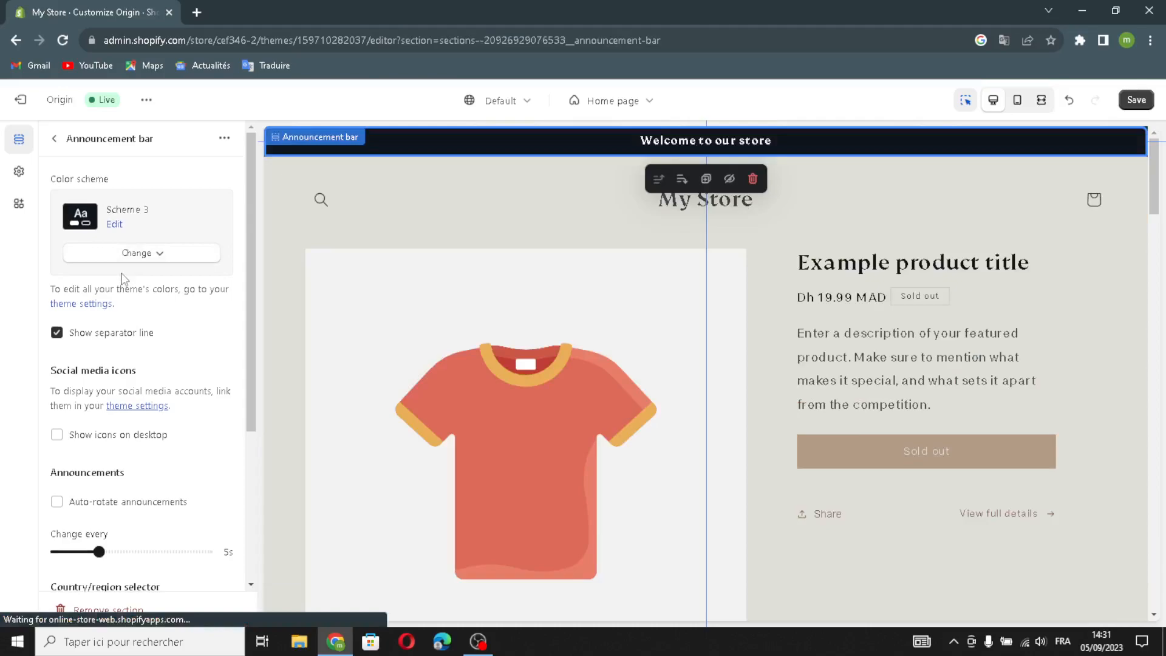
Open the Header section's settings and set the desktop logo position to Top left.
left_click(705, 195)
scroll(139, 412, "down", 5)
scroll(139, 411, "up", 5)
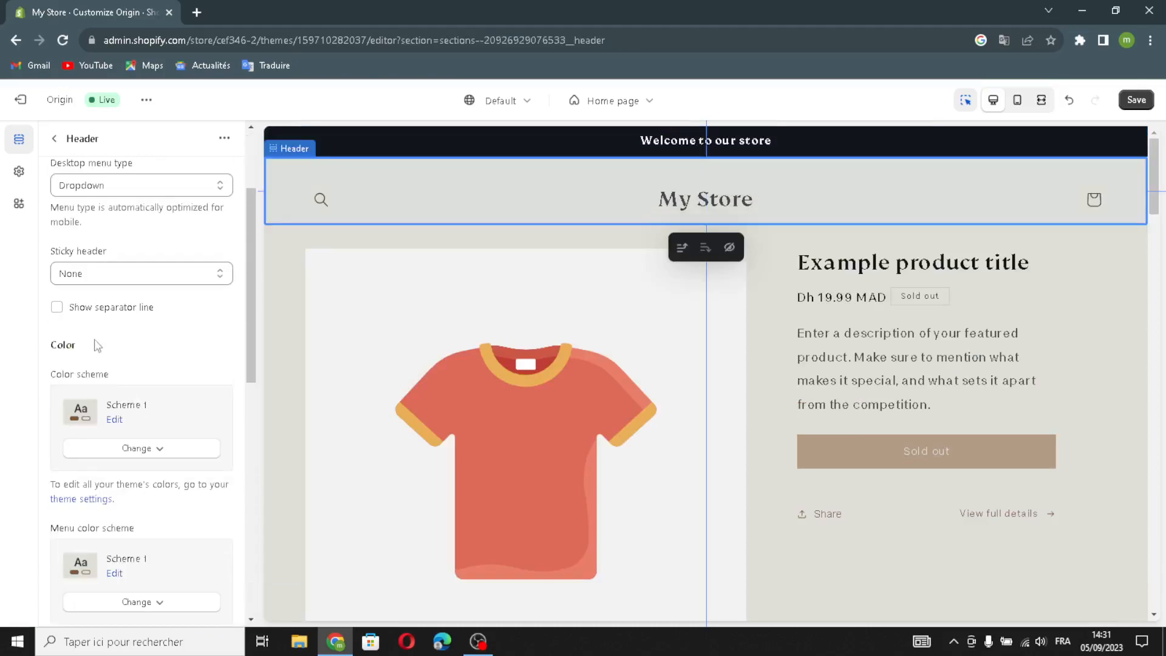
scroll(91, 331, "up", 2)
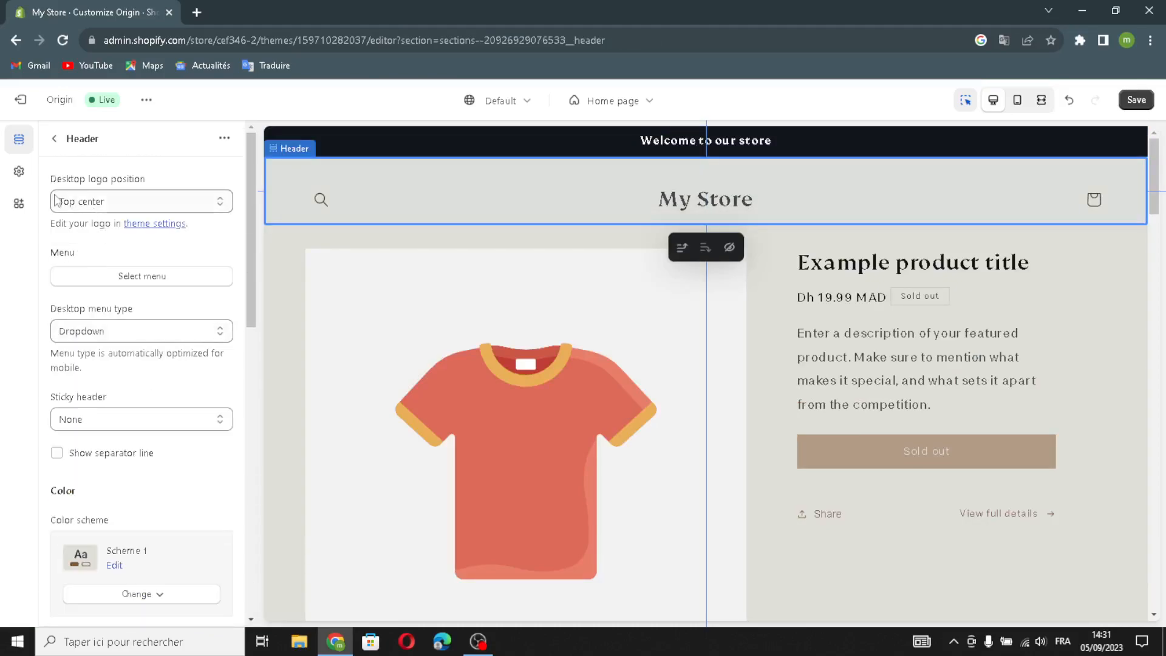
left_click(118, 205)
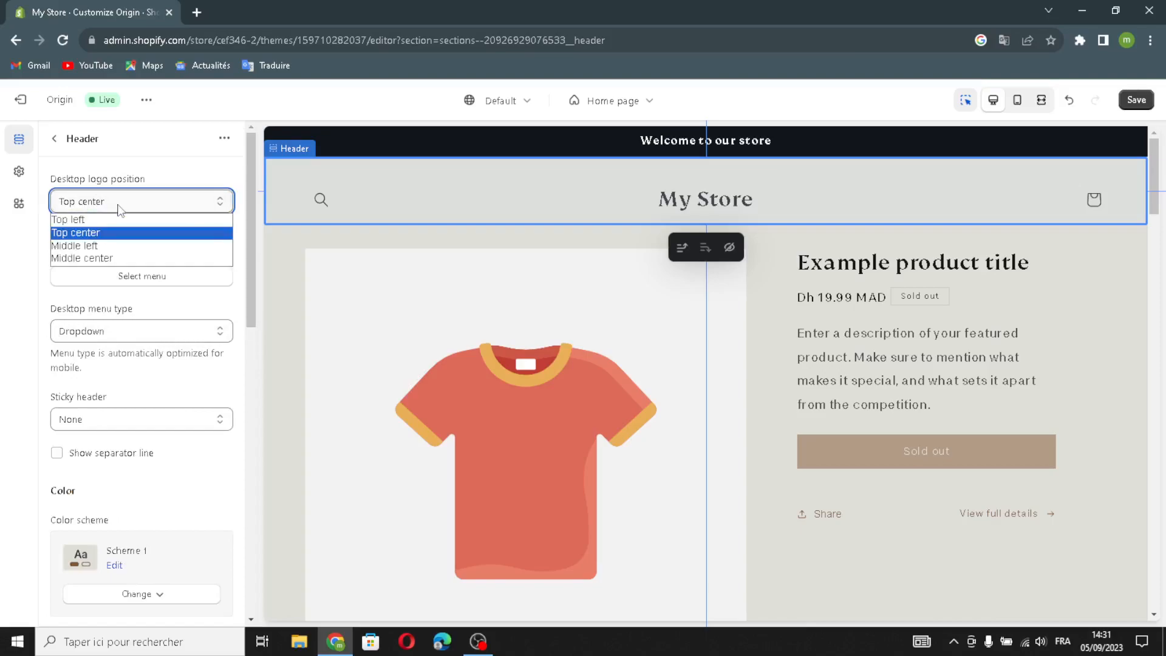
left_click(111, 221)
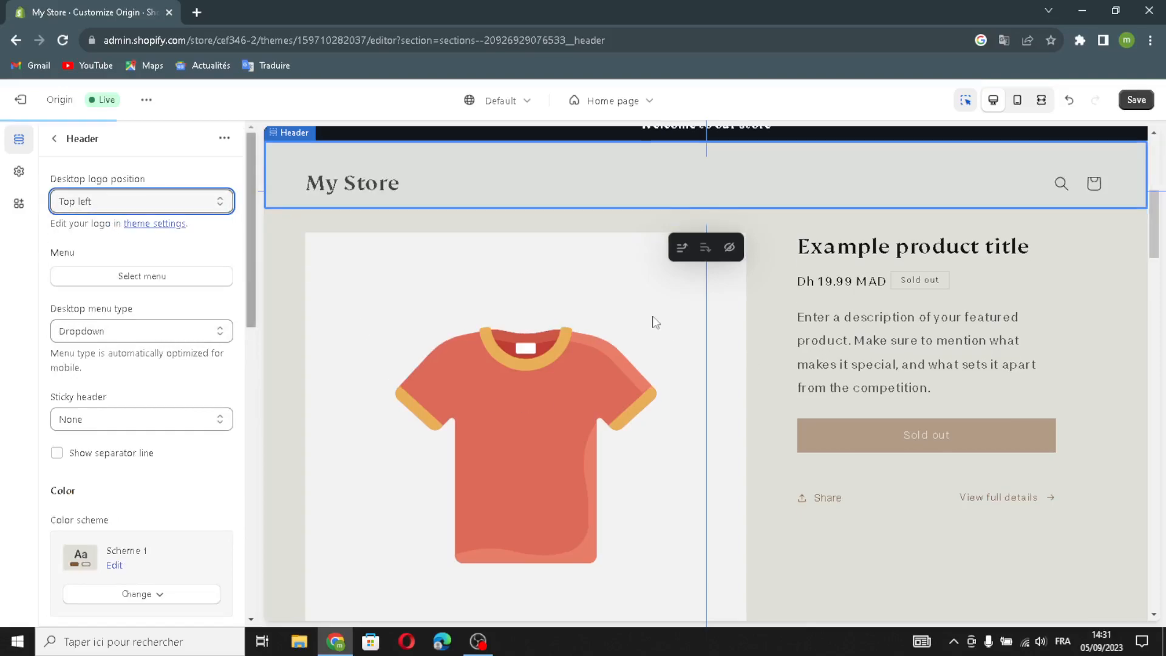
Examine the Header's available menus and its sticky header setting, leaving both as they are.
left_click(126, 277)
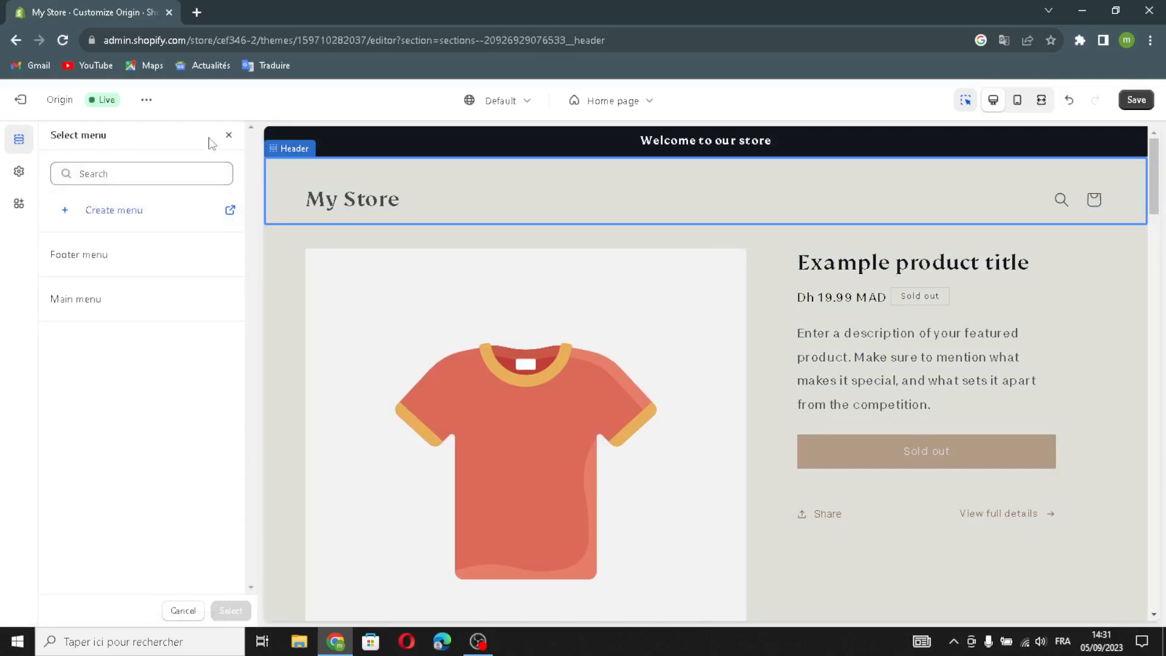
left_click(228, 135)
scroll(147, 355, "down", 2)
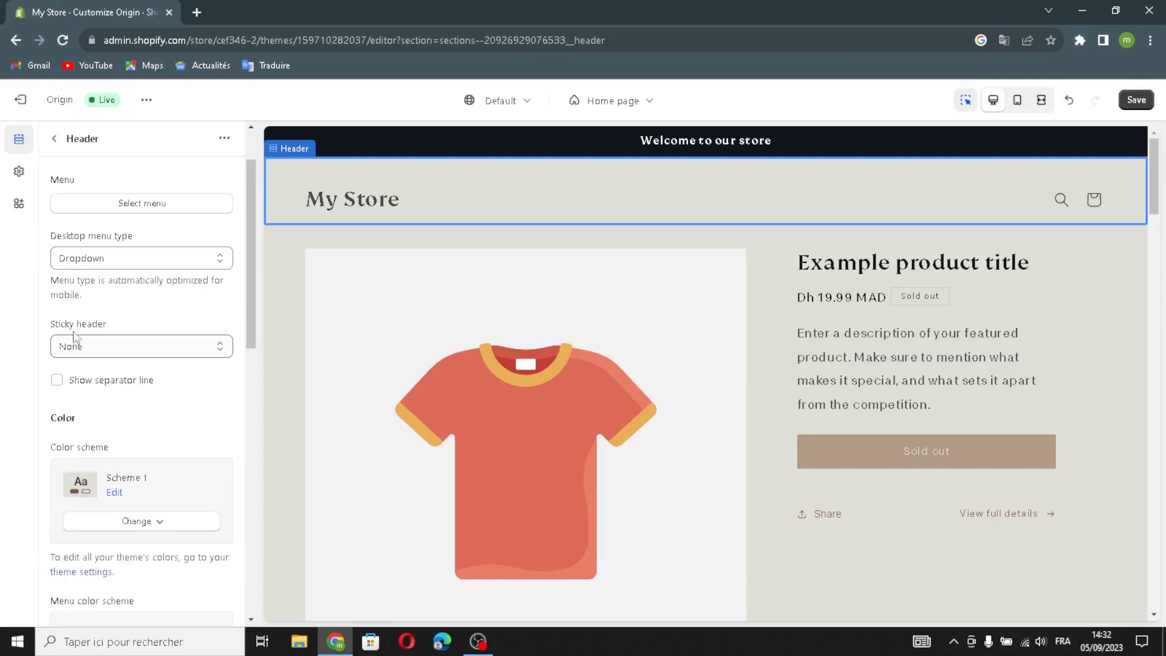
left_click(124, 277)
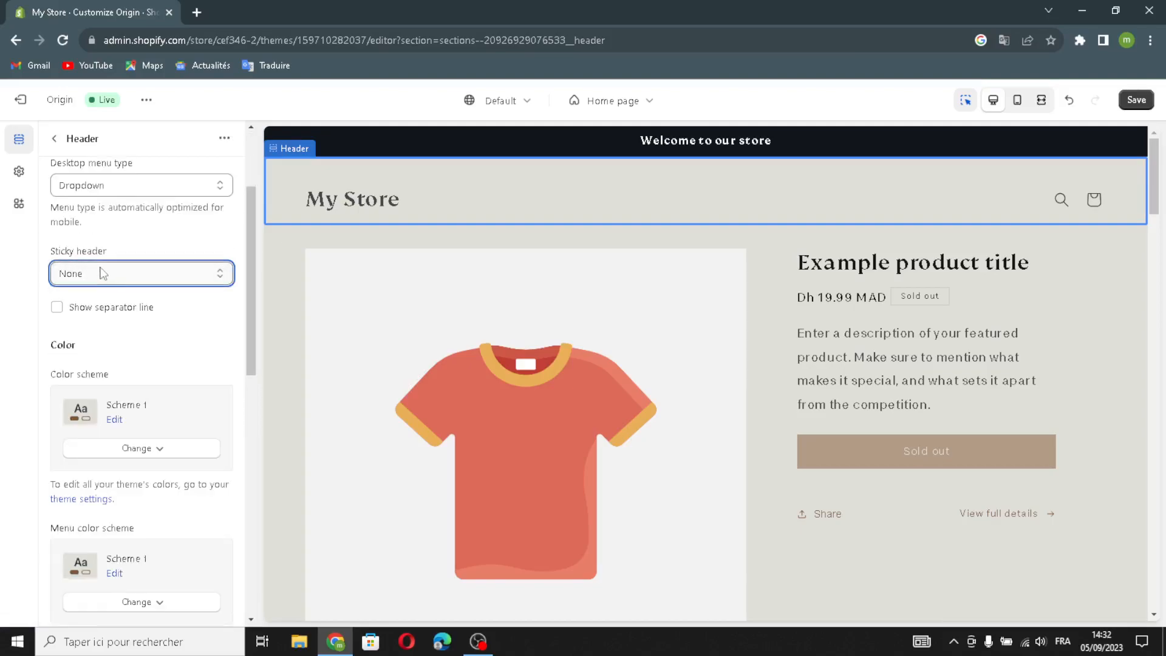
scroll(166, 330, "down", 1)
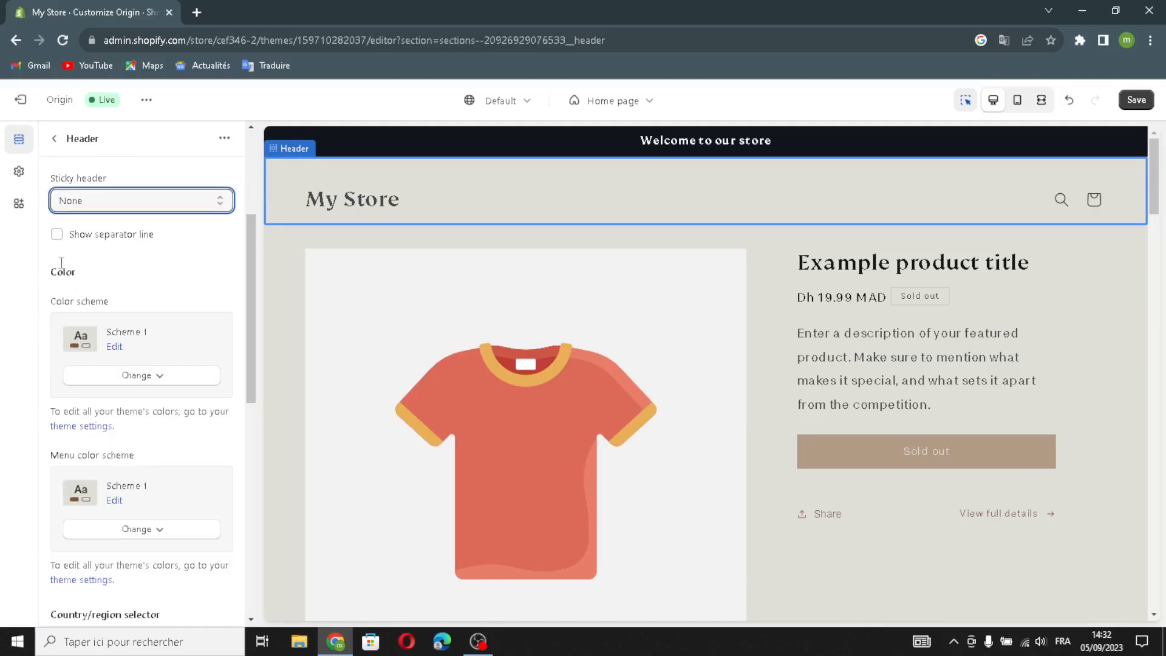
Set the Header's bottom margin to 20px and its top padding to 16px.
scroll(118, 415, "down", 8)
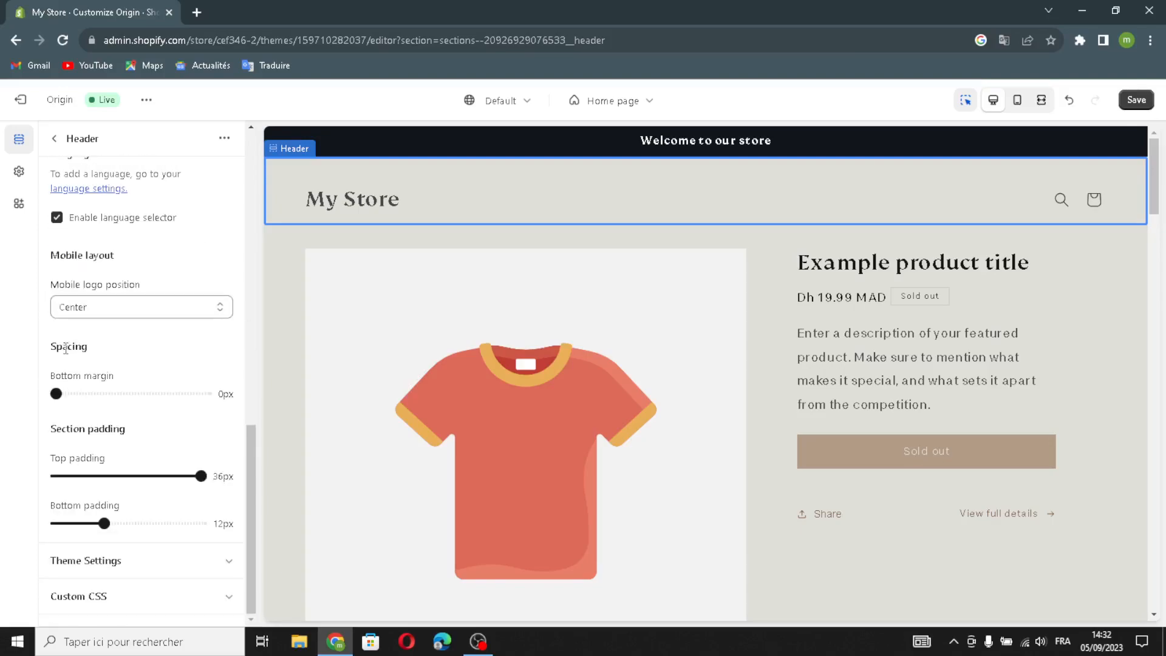
left_click_drag(57, 394, 114, 393)
left_click(86, 392)
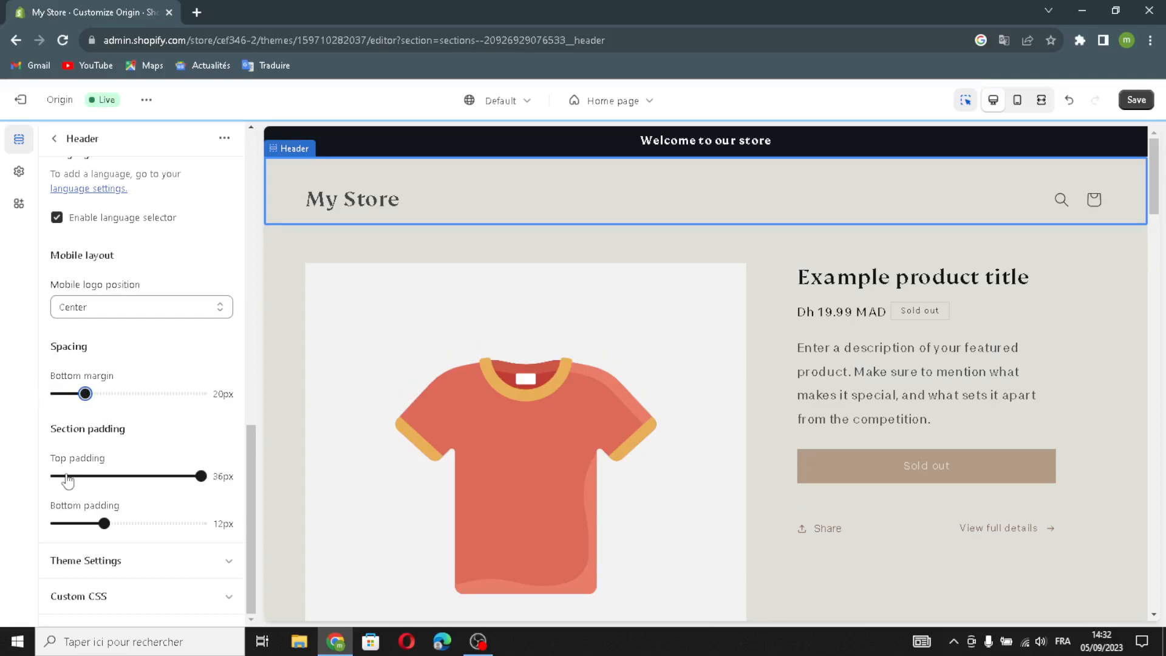
left_click_drag(199, 471, 120, 475)
Expand the Header's theme settings and examine the cart type, social media link fields and logo options.
left_click(97, 568)
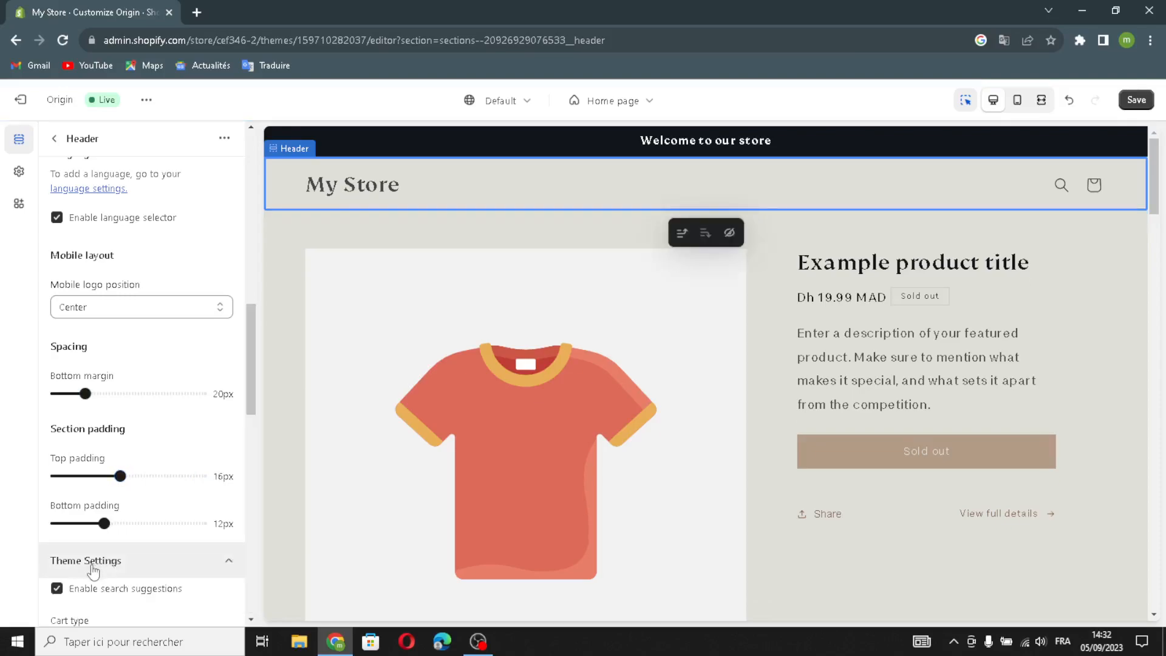
scroll(143, 576, "down", 2)
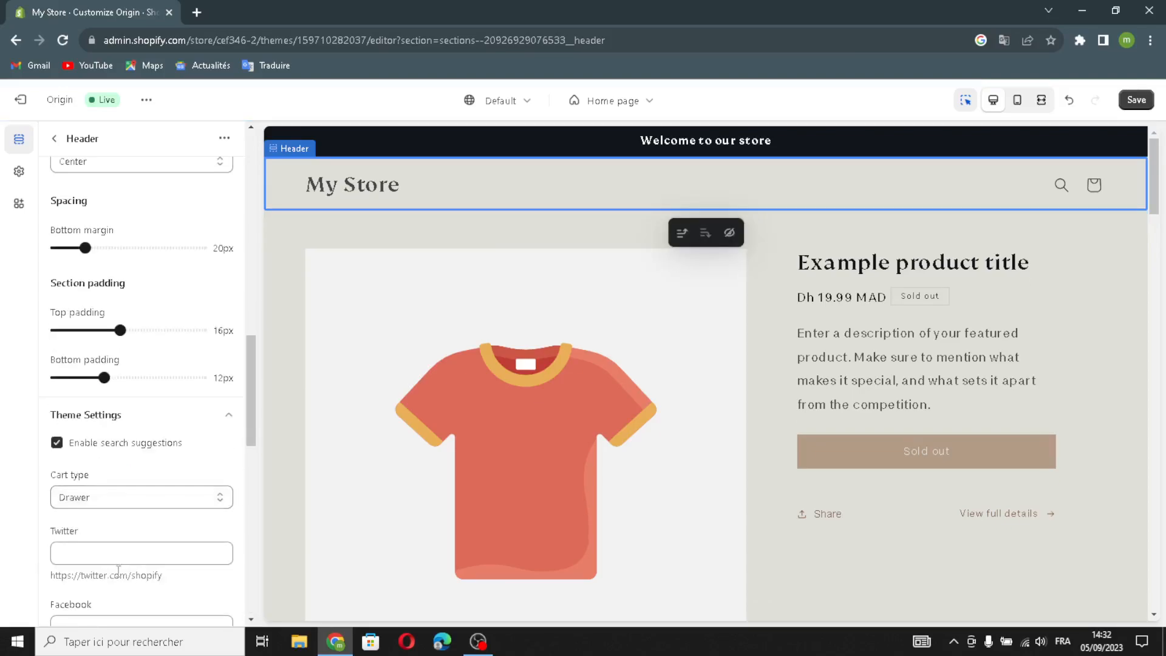
left_click(105, 499)
left_click(108, 502)
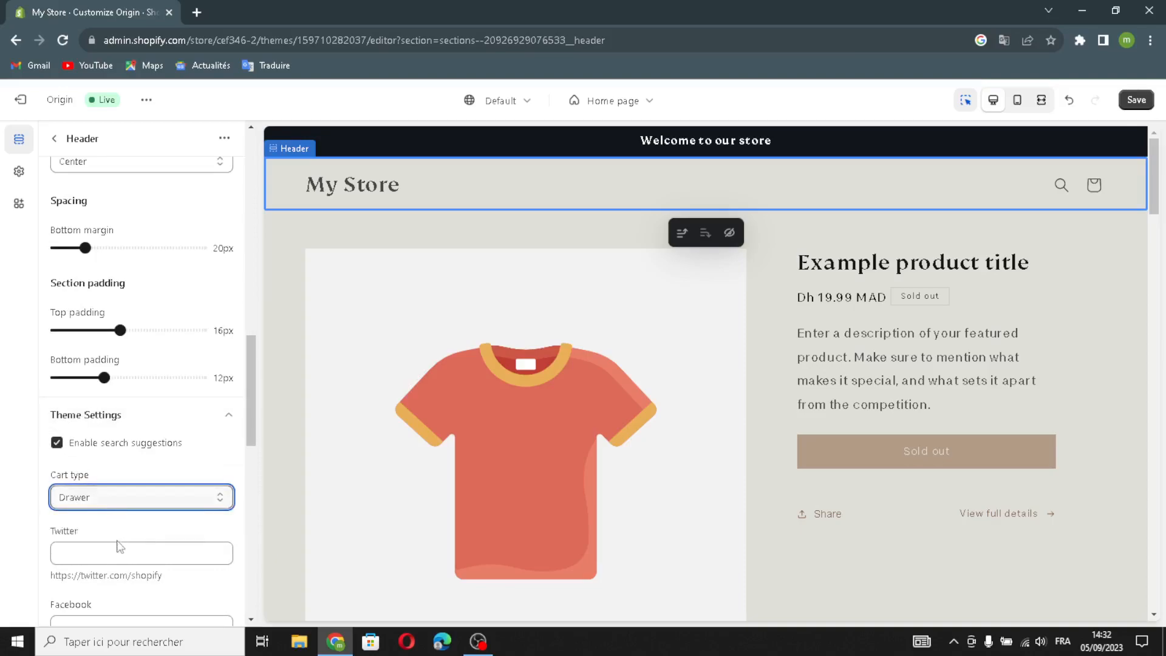
scroll(101, 516, "down", 2)
left_click(76, 411)
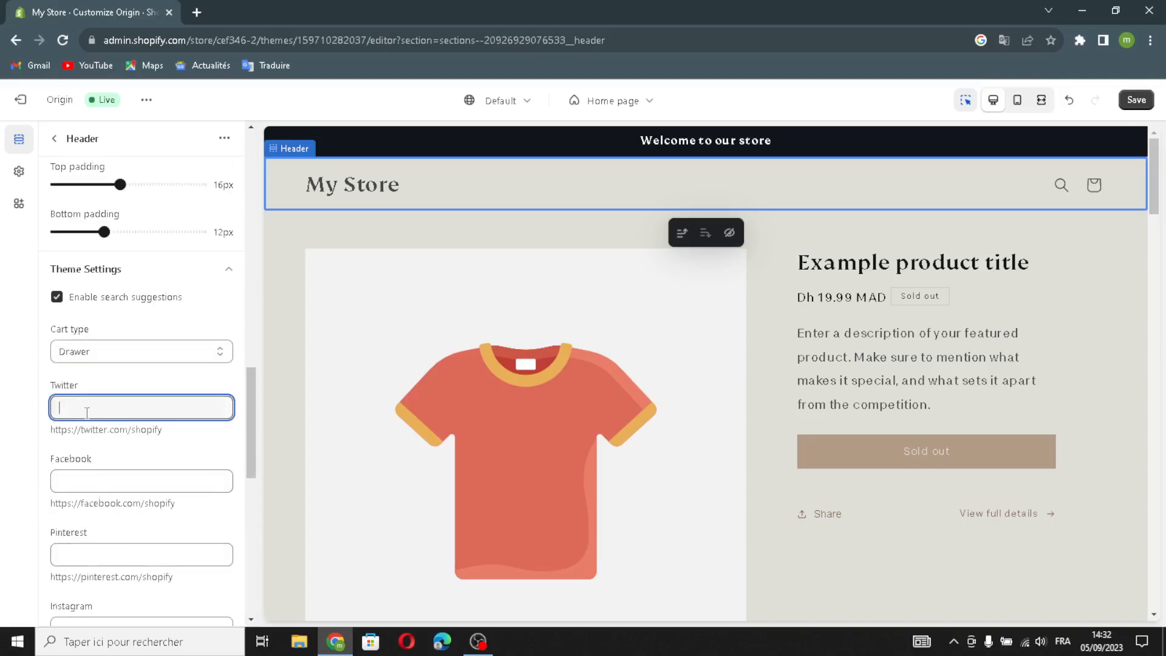
left_click(118, 483)
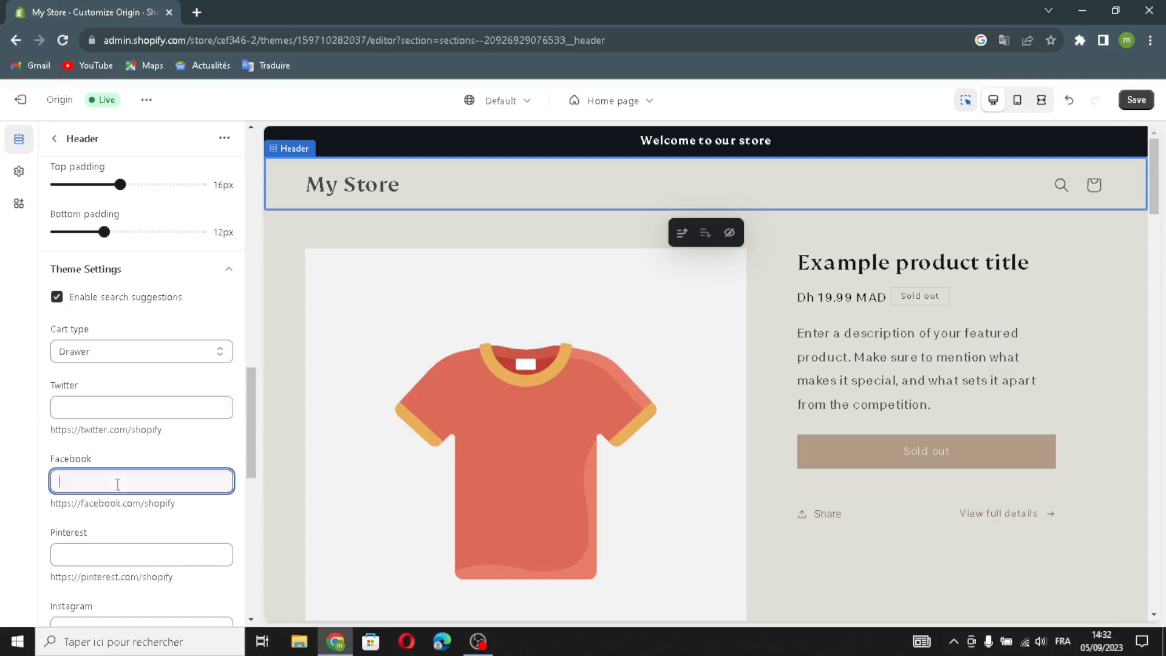
scroll(112, 474, "down", 3)
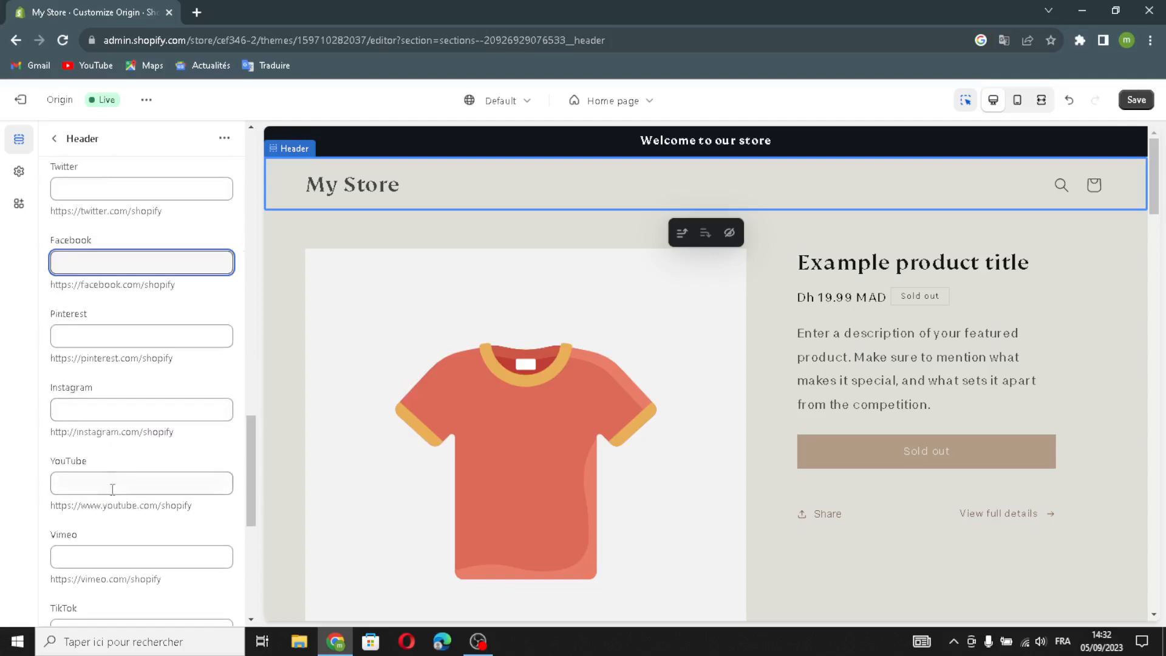
scroll(47, 601, "down", 6)
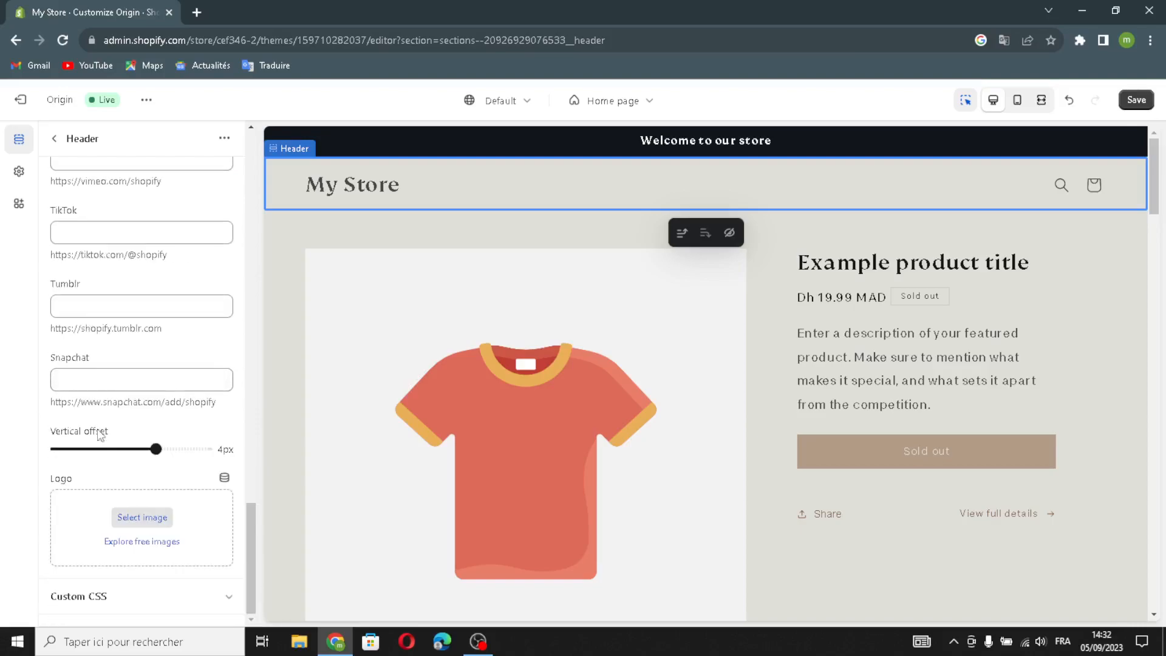
Open the logo image picker and search Google for "fashion logo design" in a new browser tab.
left_click(129, 518)
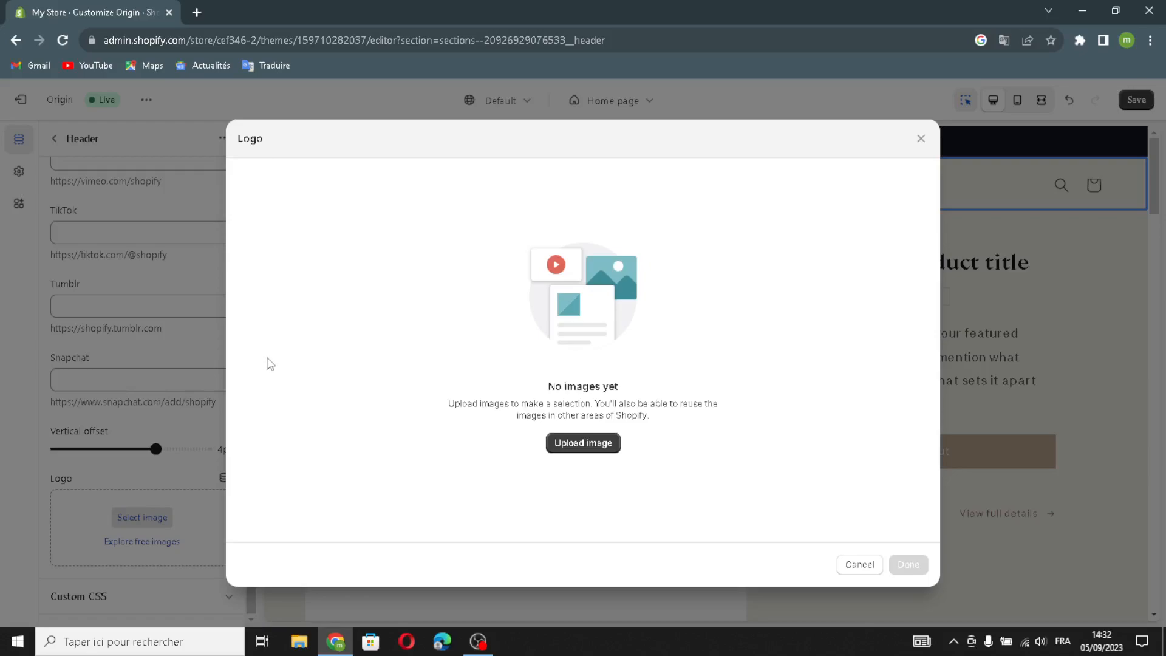
left_click(195, 13)
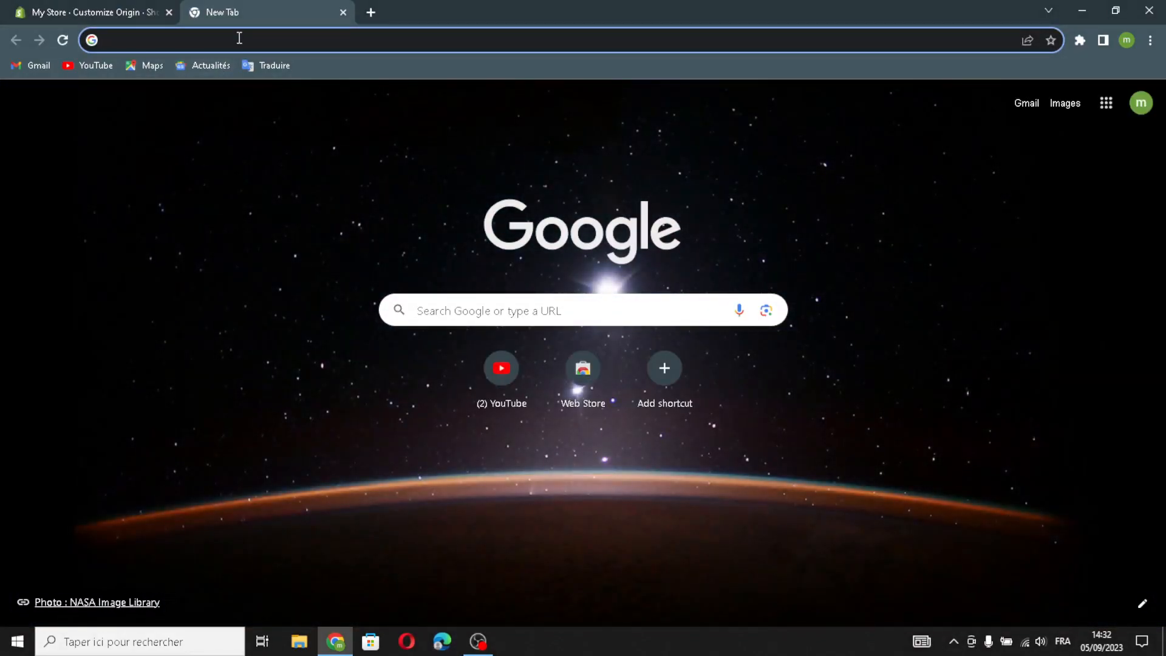
type("fas")
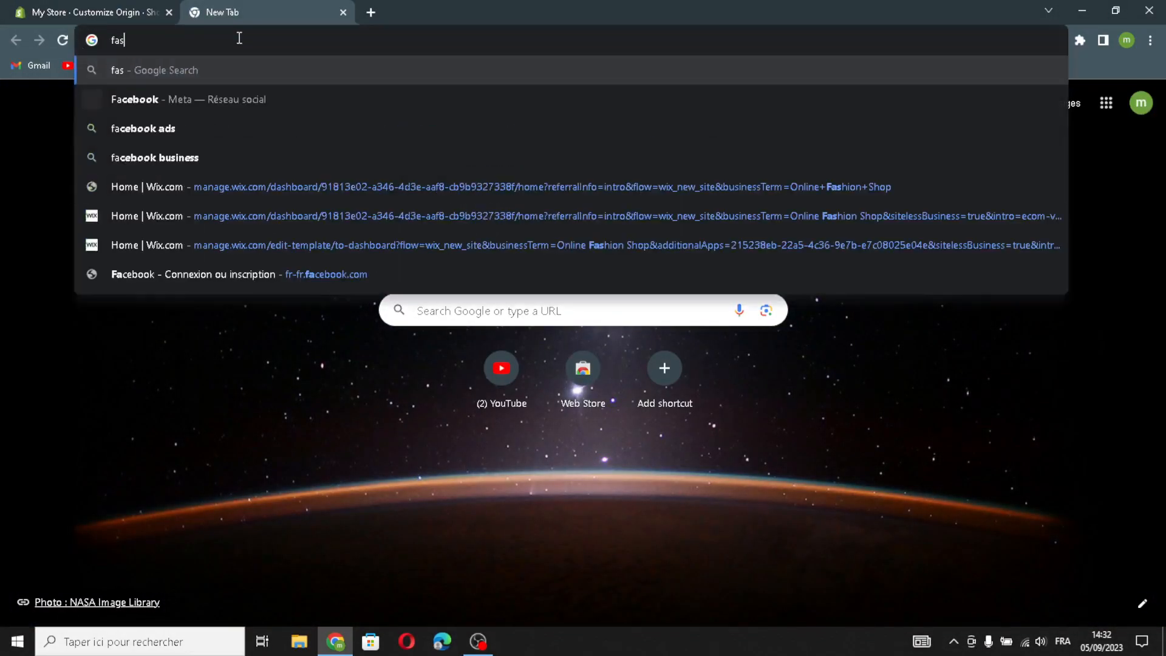
type("hion")
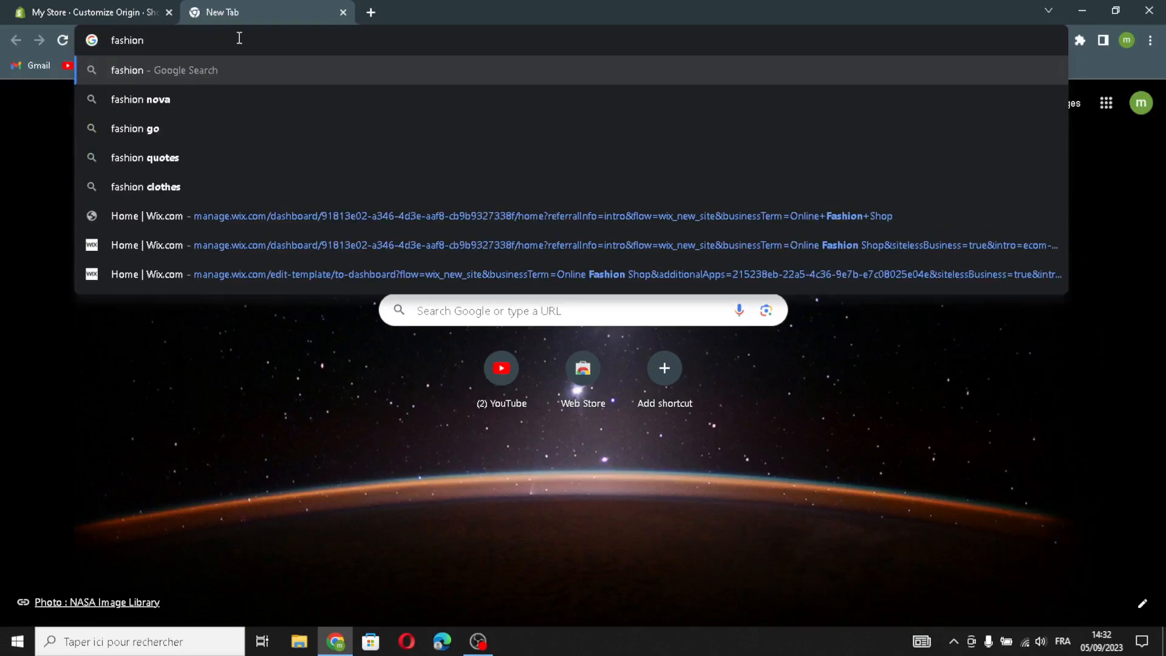
type(" logo")
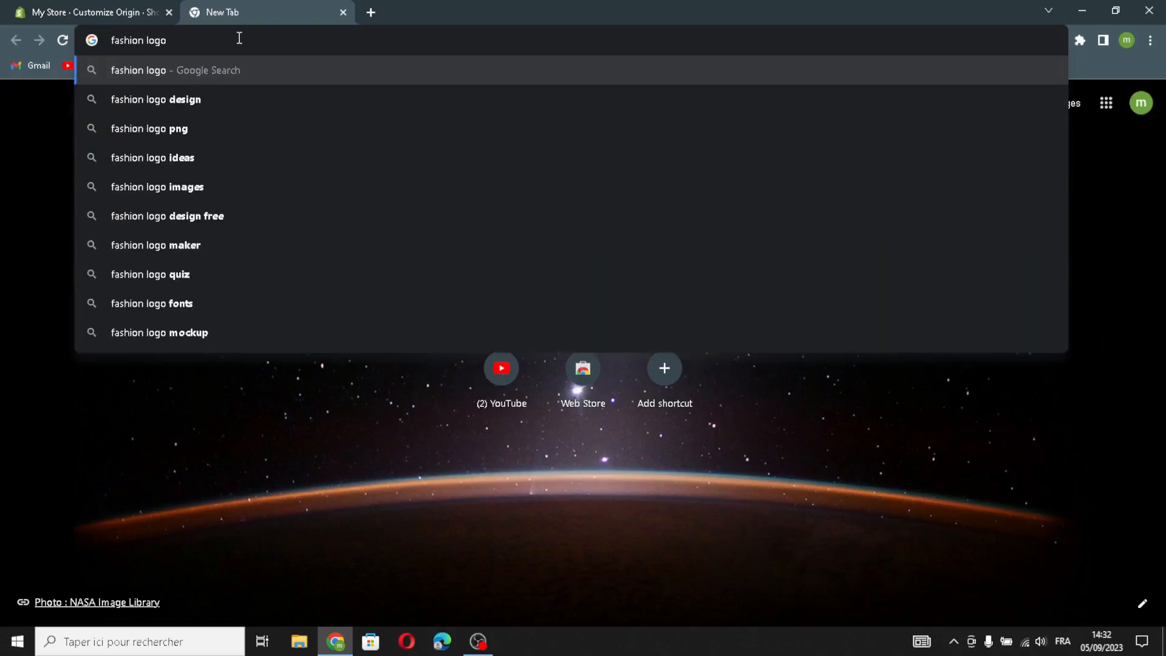
left_click(242, 99)
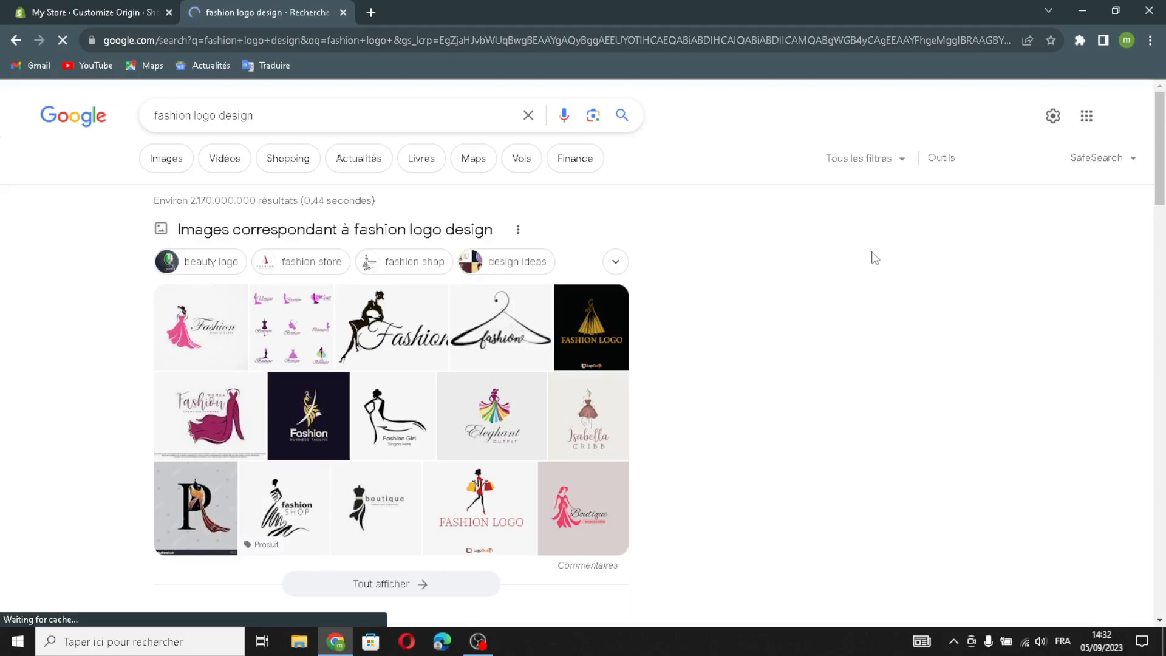
Add the dark square "Fashion" image with the gold figure as the Header's logo, and return to the section list.
left_click(501, 327)
left_click_drag(313, 433, 261, 8)
left_click_drag(586, 371, 617, 384)
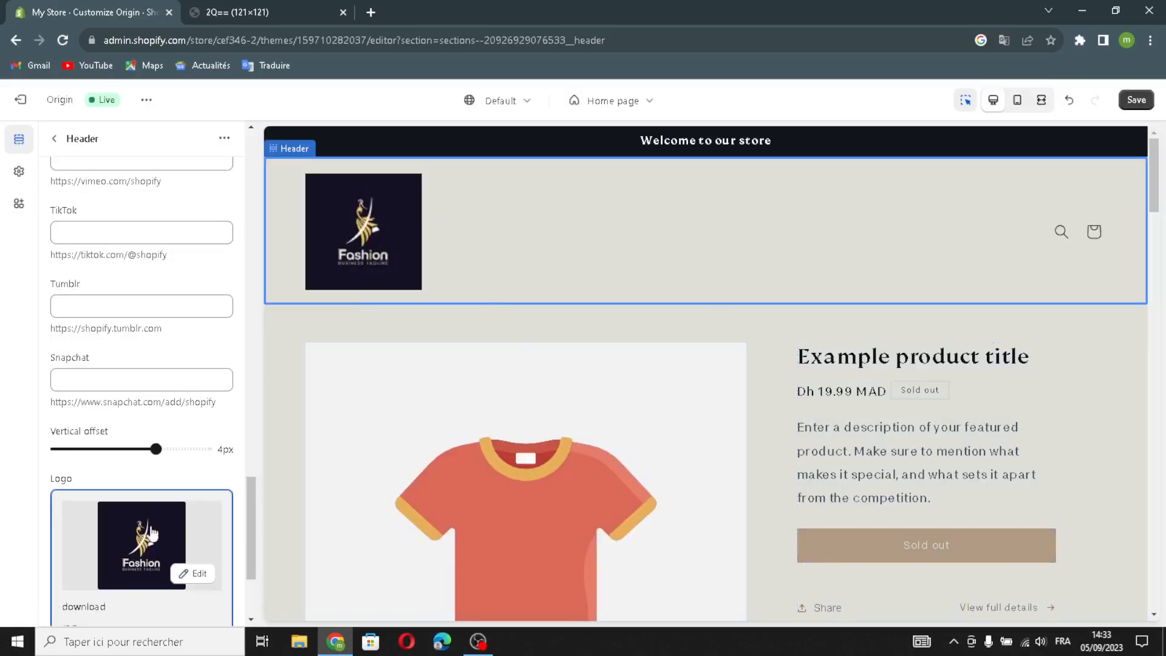
scroll(165, 551, "down", 2)
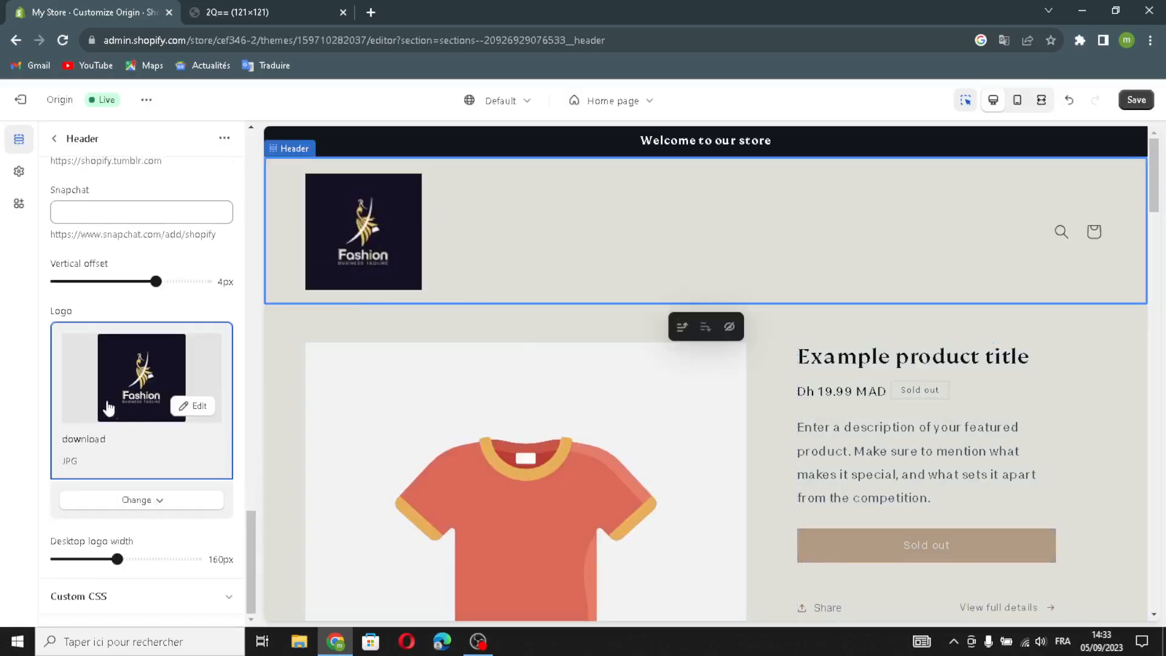
scroll(446, 437, "down", 2)
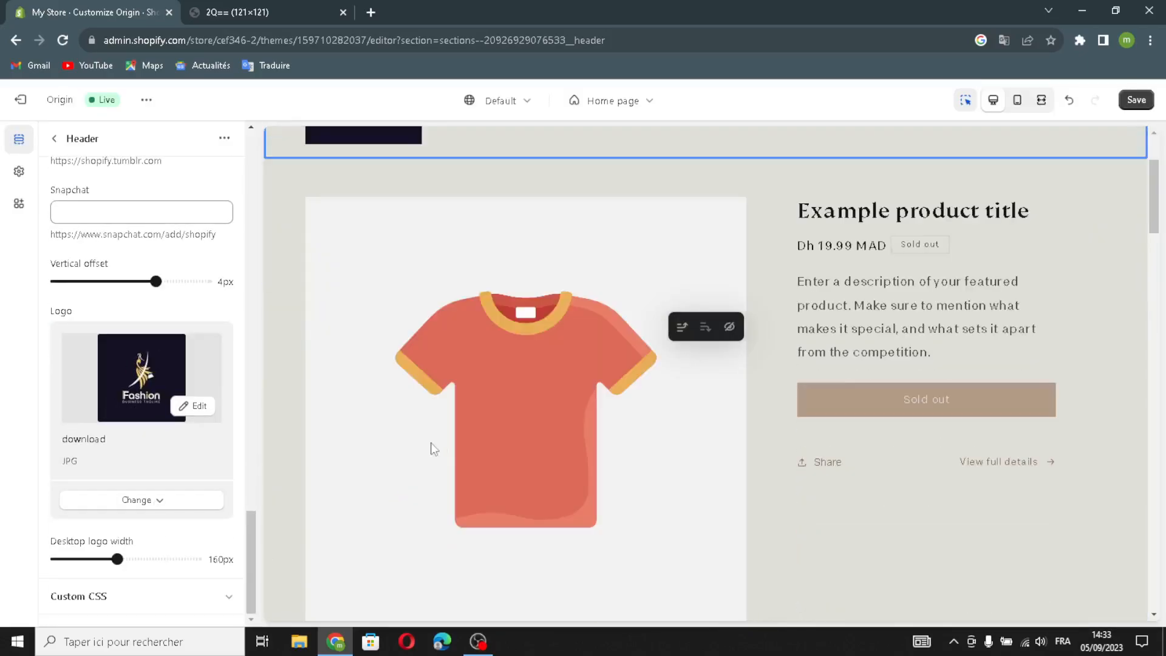
scroll(442, 449, "down", 2)
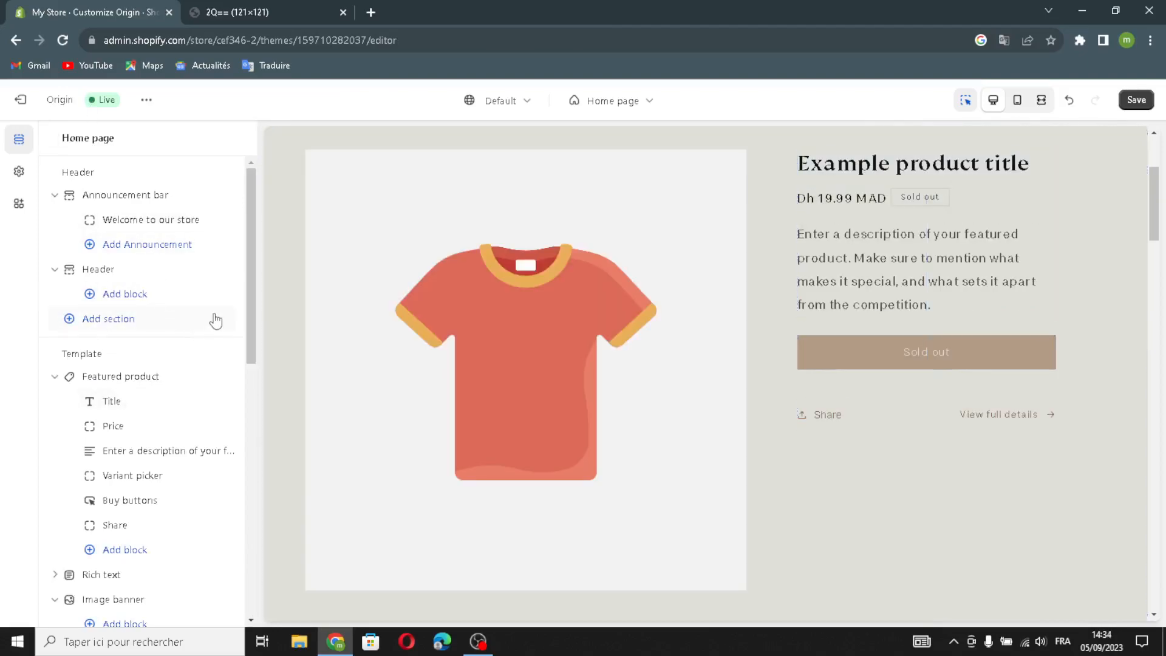
Try the Medium heading size on the Featured product's Title block and set it back to Small.
left_click(129, 401)
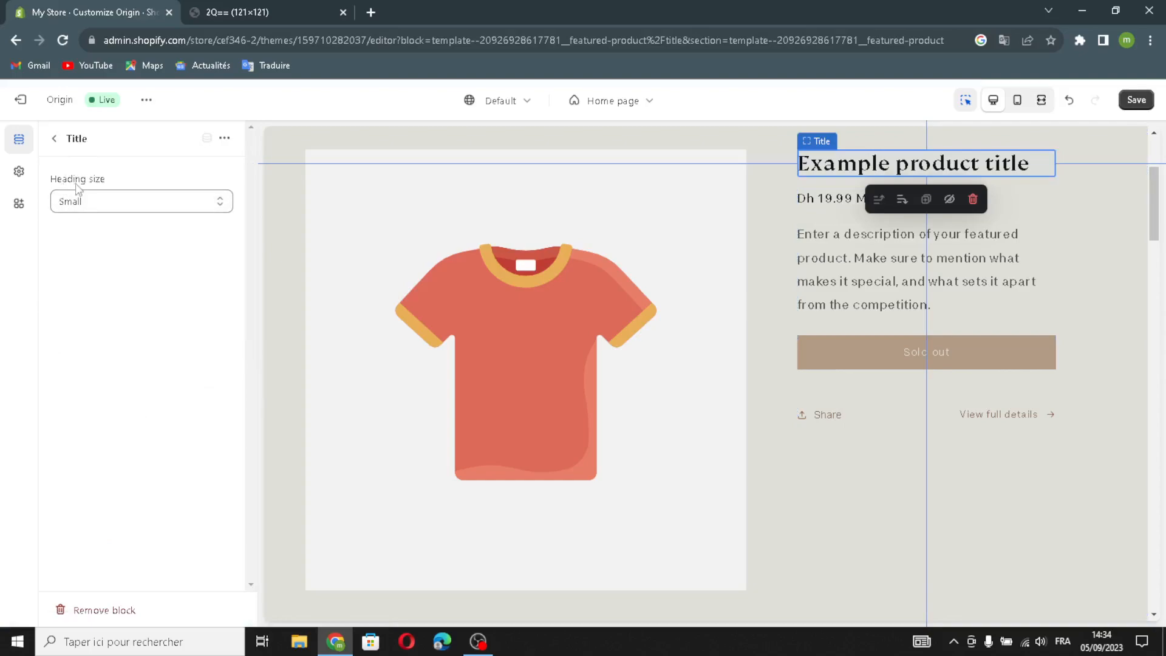
left_click(86, 203)
left_click(89, 231)
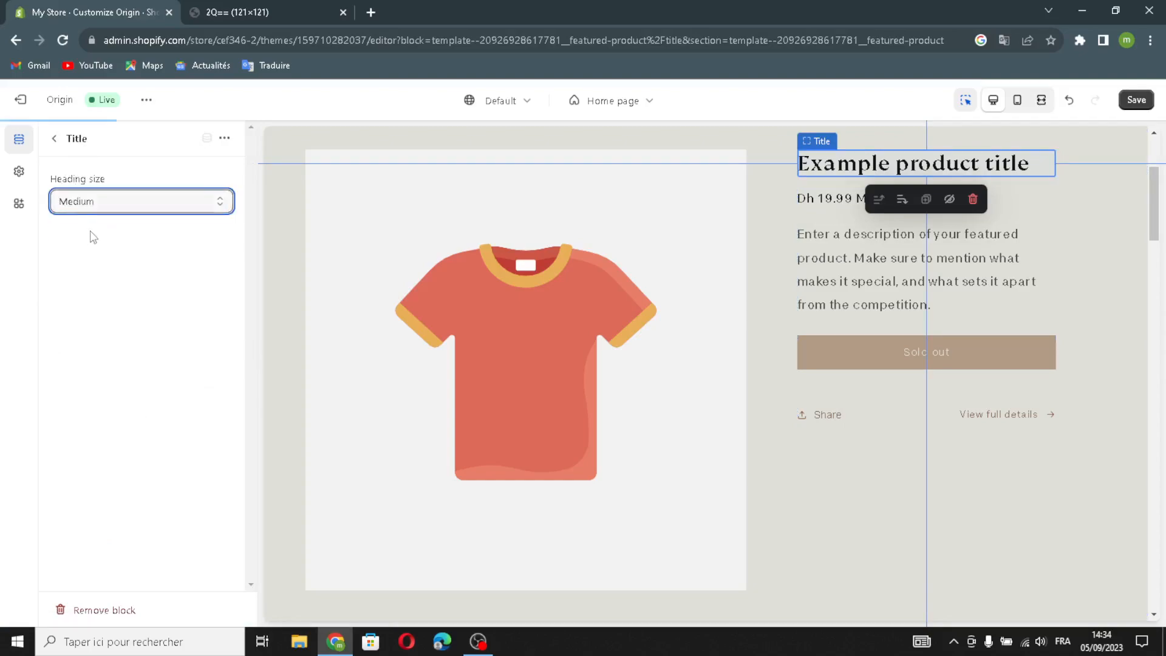
left_click(93, 201)
left_click(79, 218)
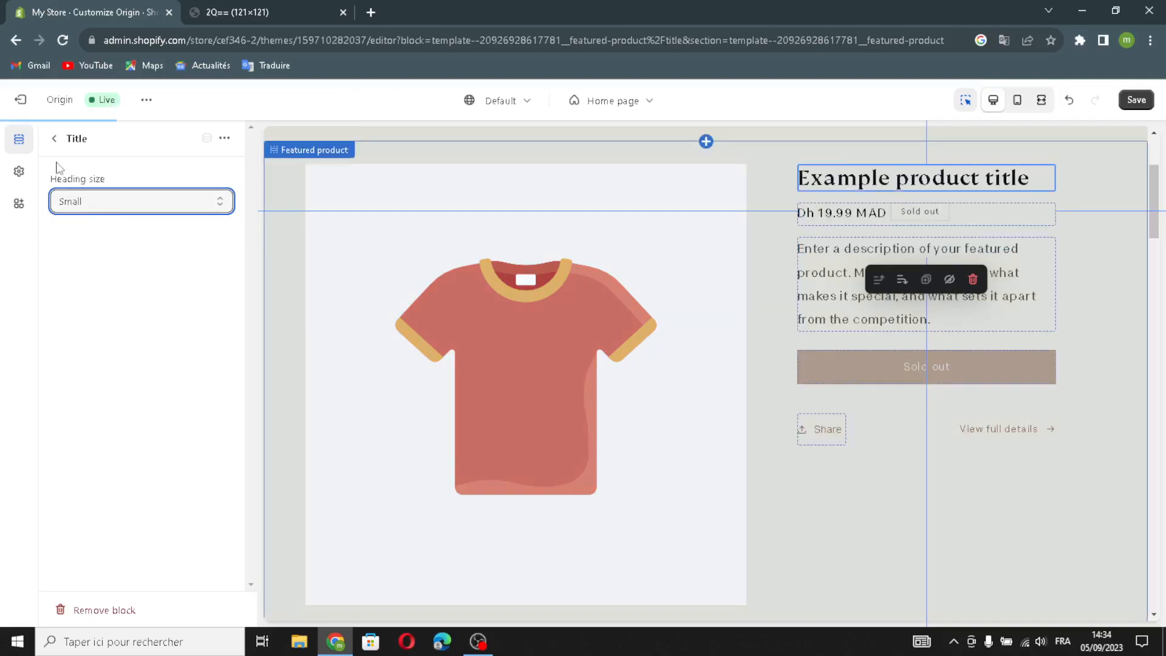
left_click(54, 144)
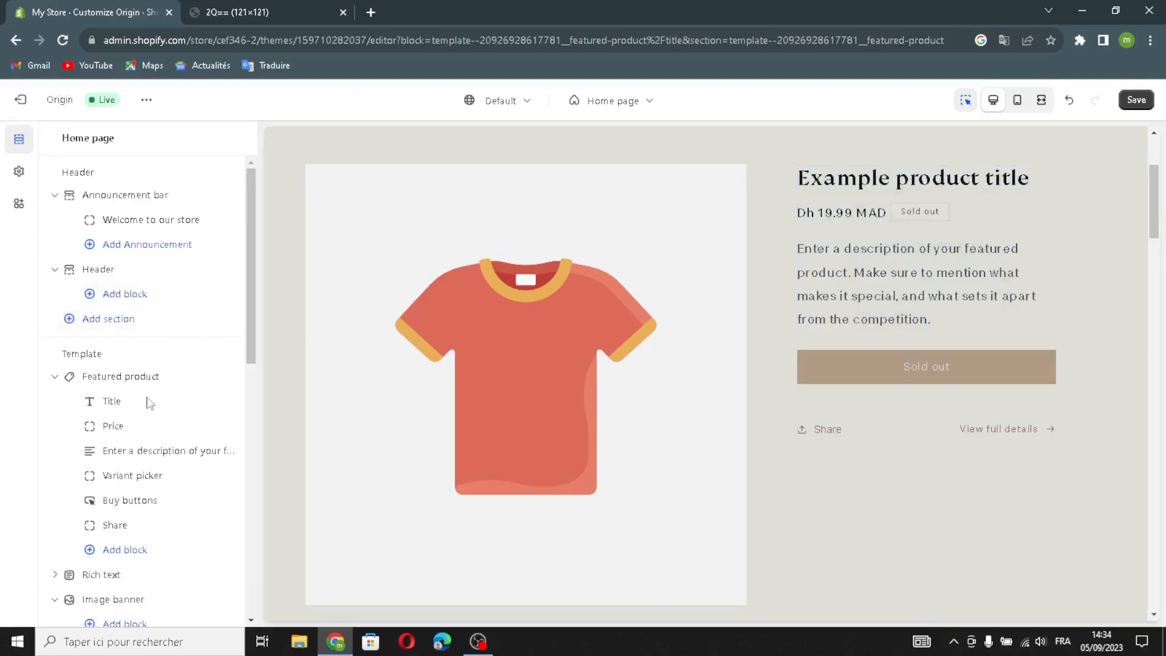
Check the settings of the Featured product's Price block and open the Variant picker block's settings.
left_click(112, 426)
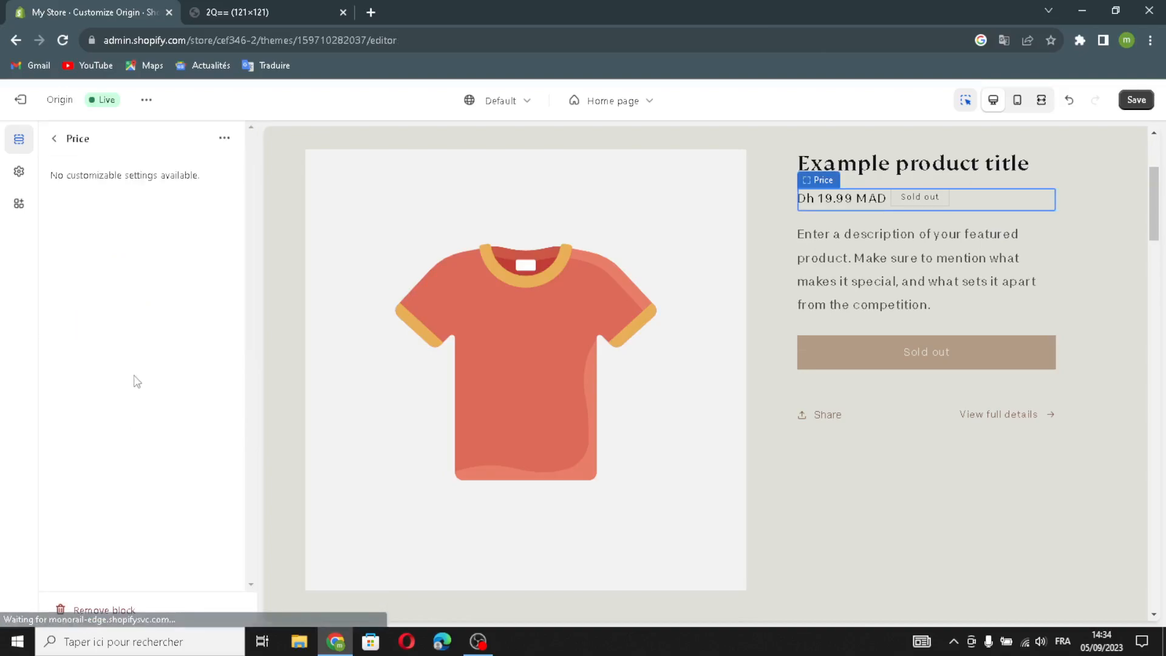
left_click(54, 140)
left_click(141, 426)
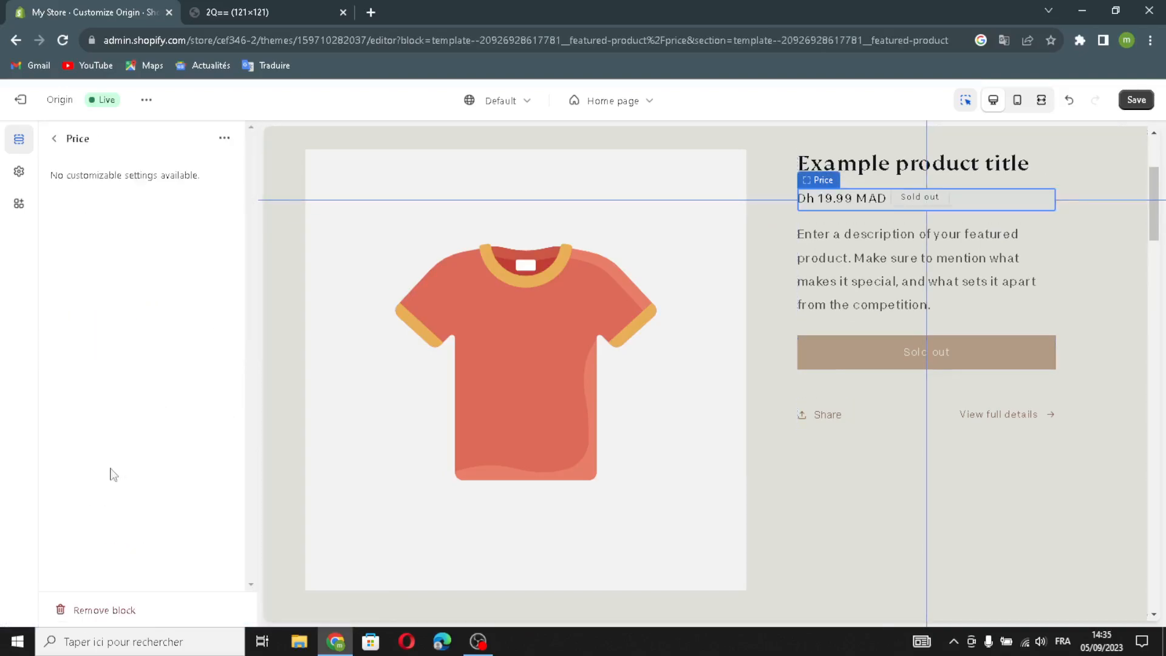
left_click(54, 139)
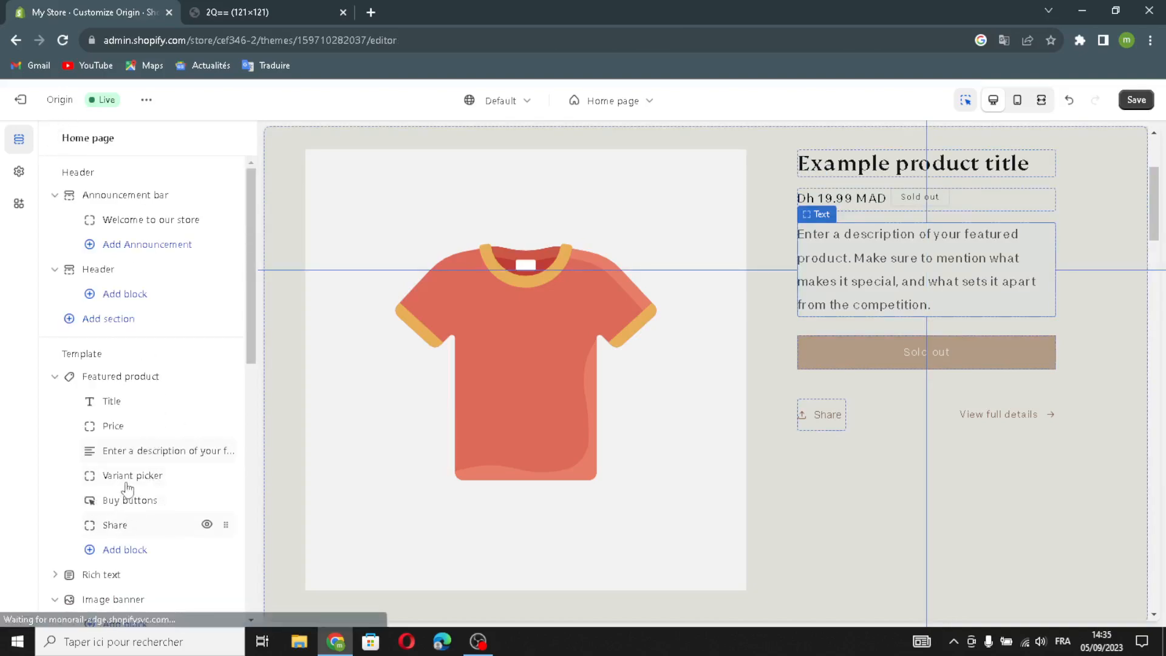
left_click(132, 484)
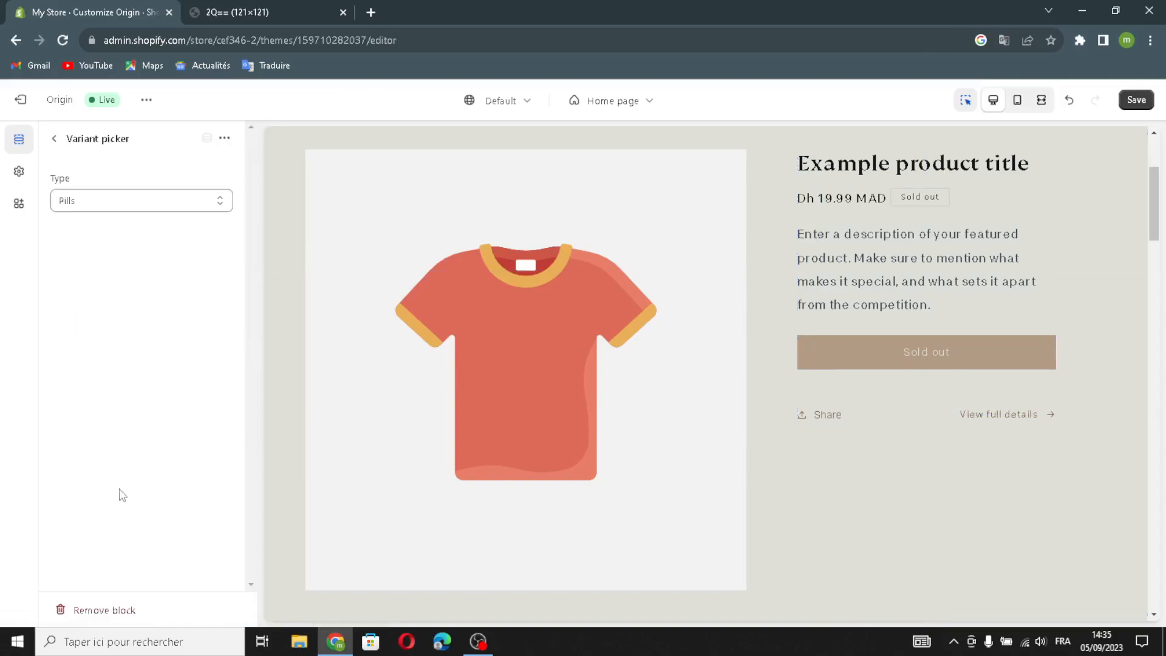
Try the other type for the Featured product's Variant picker block, set it back to Pills, and return to the section list.
left_click(102, 210)
left_click(95, 220)
left_click(100, 210)
left_click(97, 233)
left_click(51, 139)
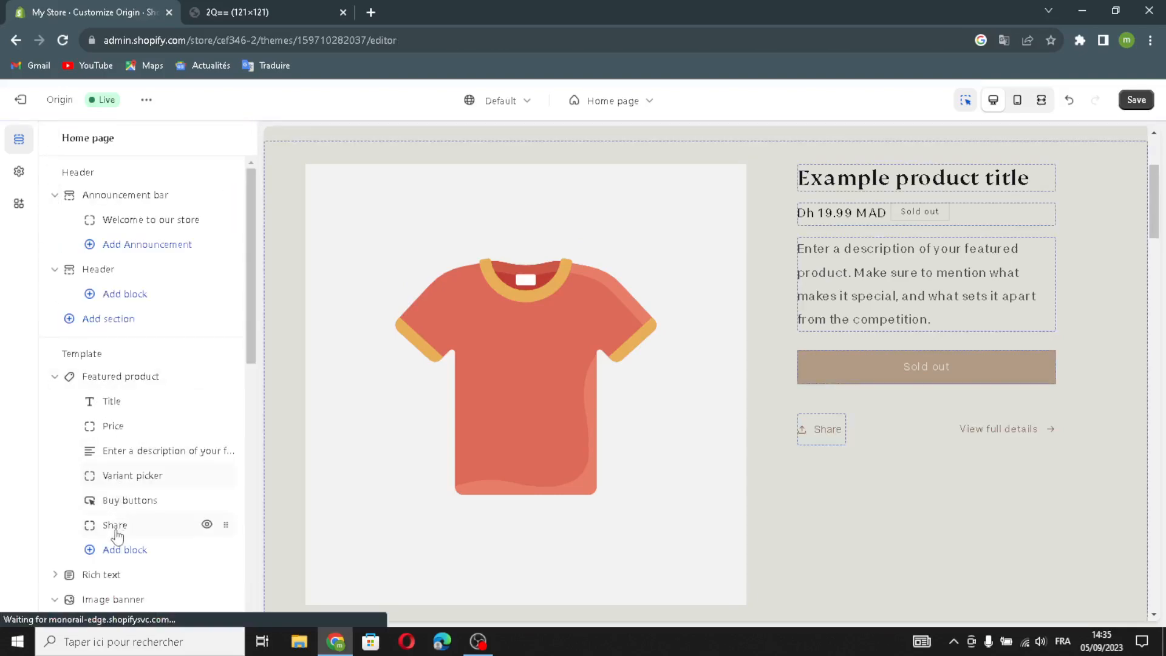
Check the Text setting of the Featured product's Share block and return to the section list.
left_click(113, 526)
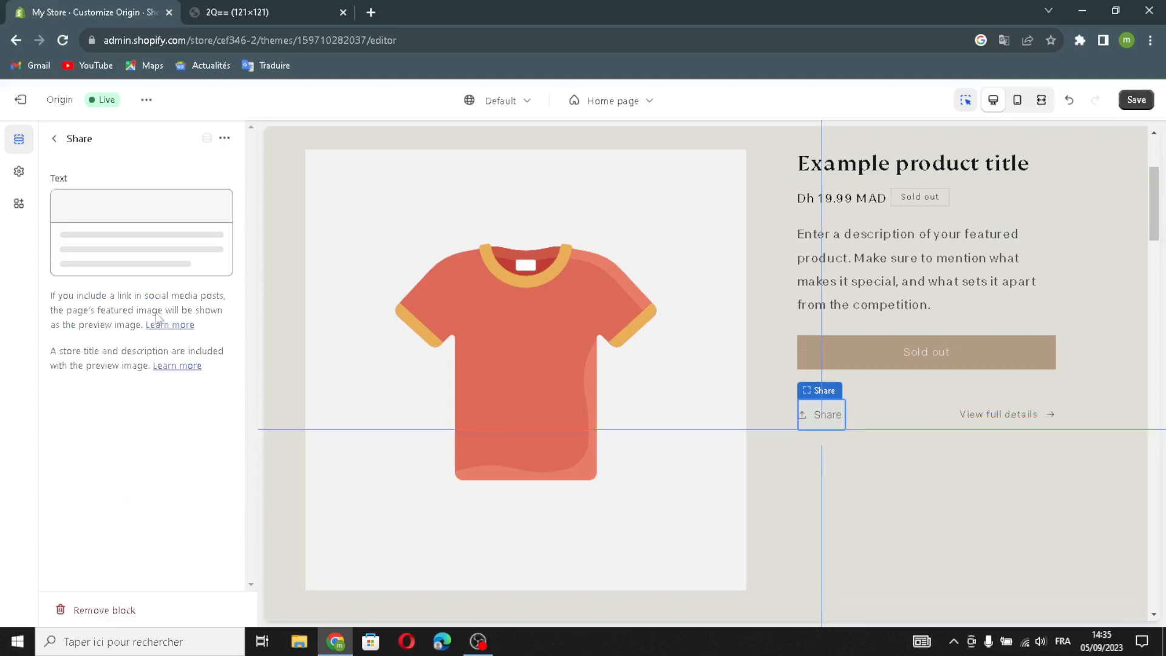
left_click(91, 201)
double_click(90, 200)
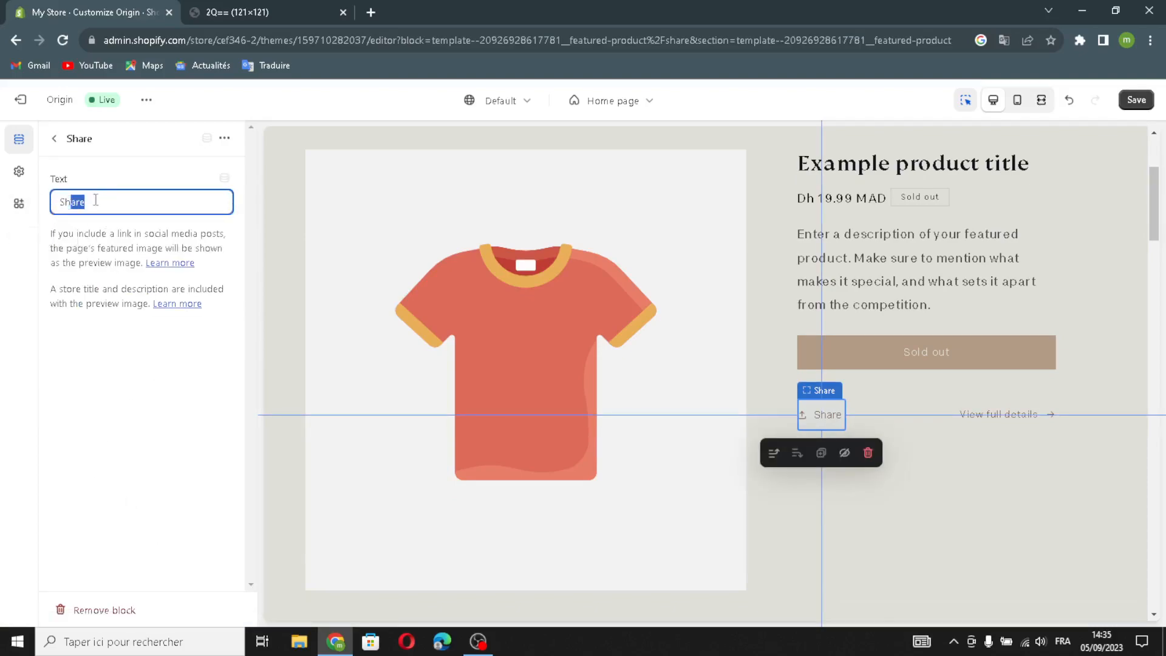
left_click(182, 193)
left_click(54, 139)
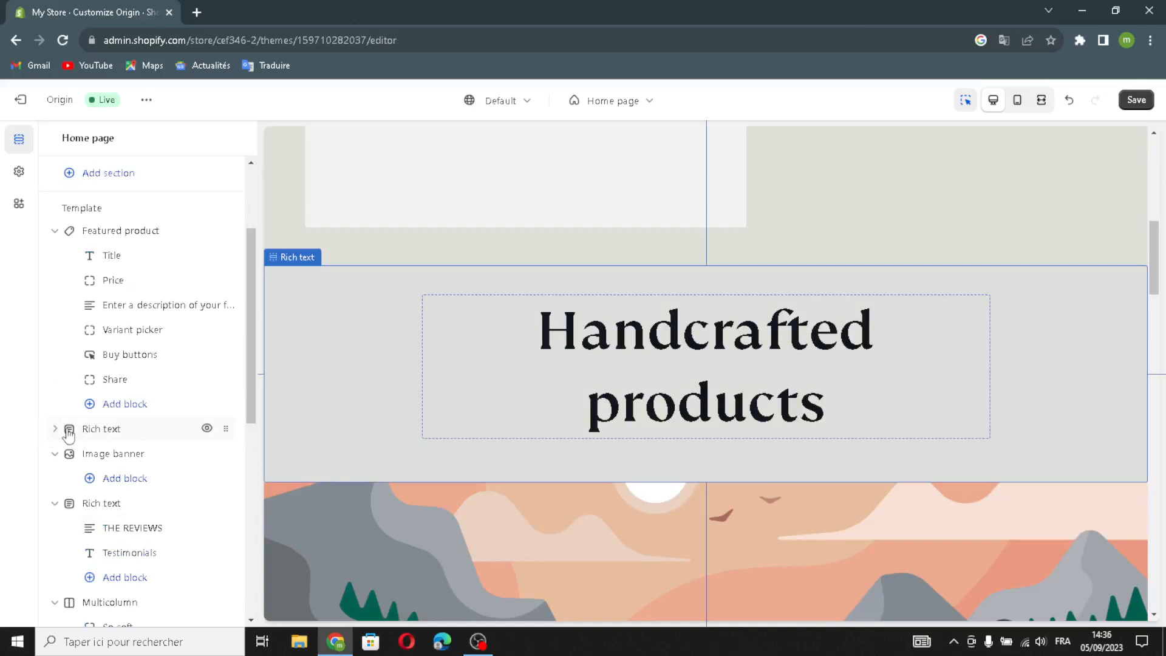
Set the heading size of the Rich text section's "Handcrafted products" heading to Medium and return to the section list.
left_click(55, 428)
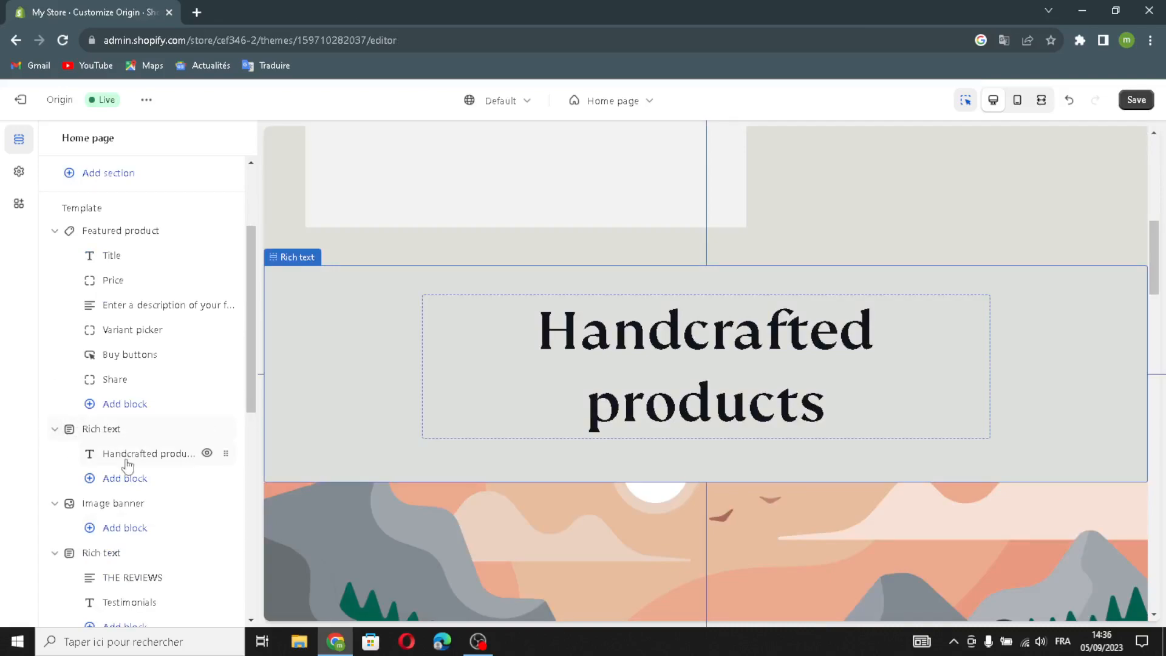
left_click(158, 459)
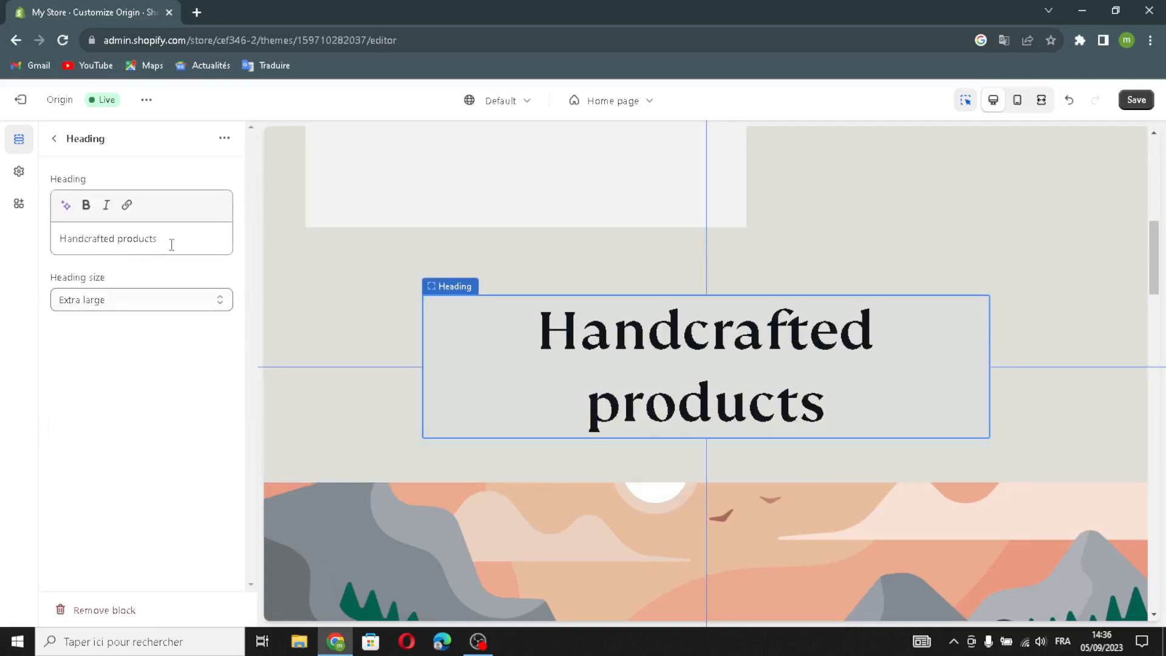
left_click(198, 242)
left_click(115, 305)
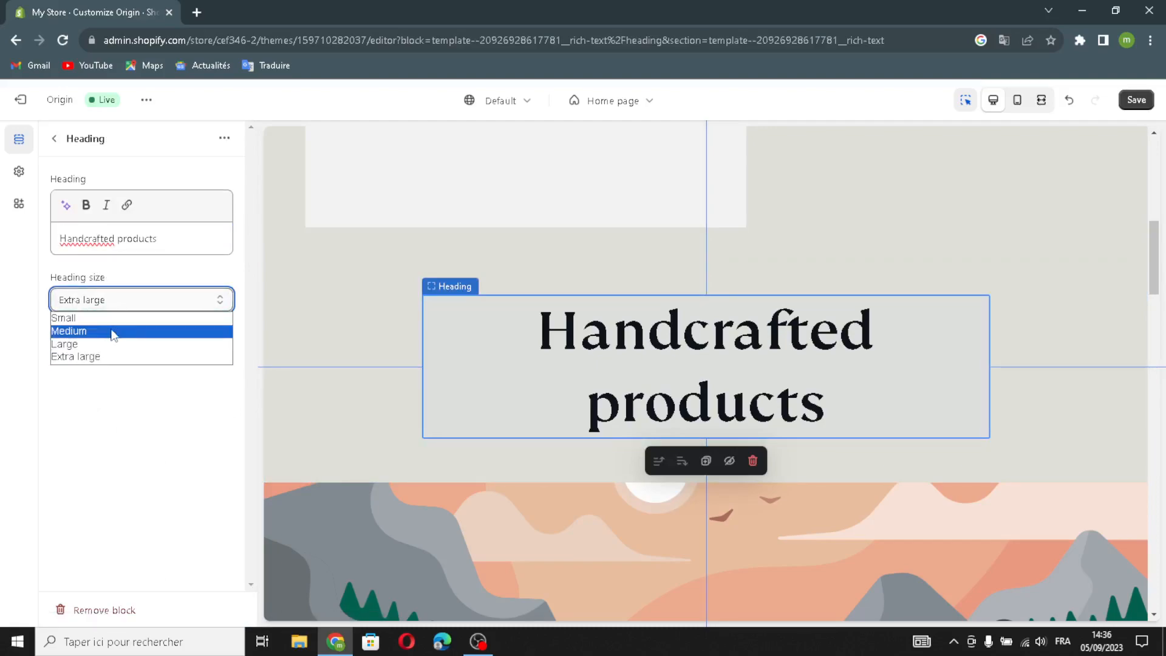
left_click(117, 331)
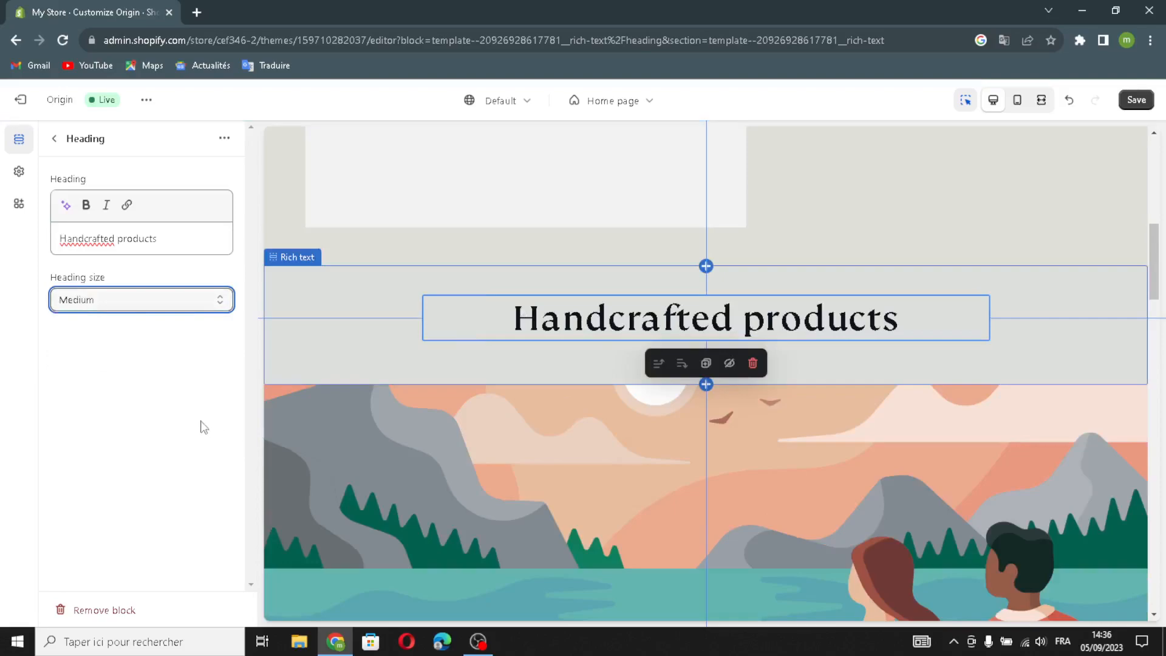
left_click(54, 140)
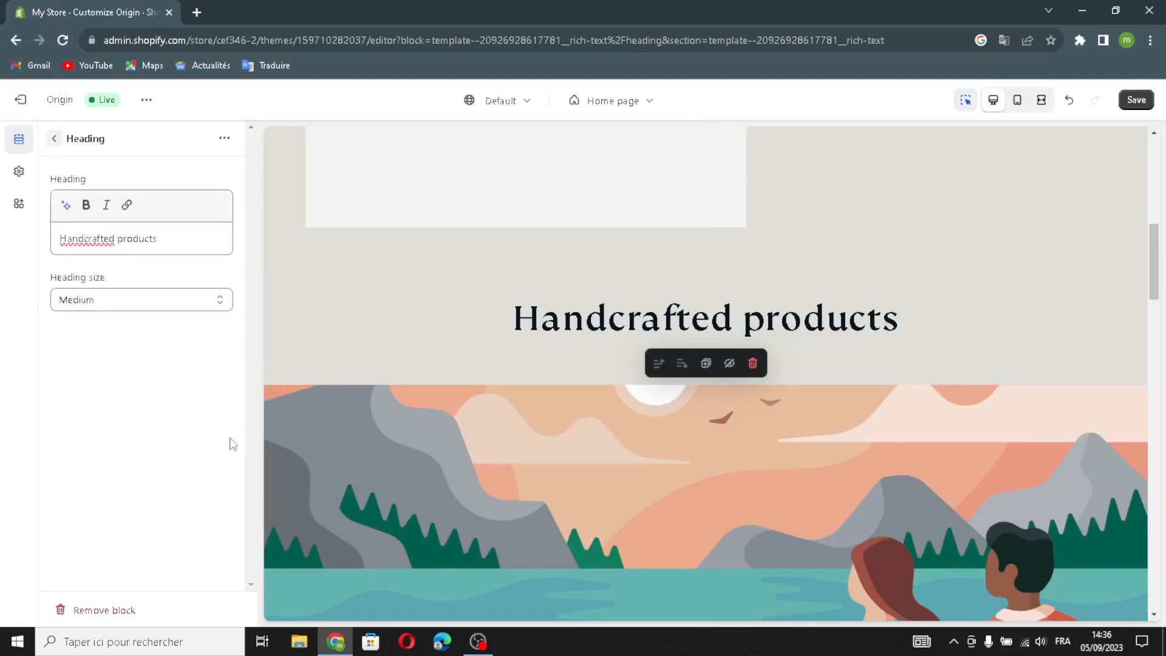
Open the Image banner's First image picker and search Google Images for "clothing" in a new browser tab.
scroll(189, 464, "down", 1)
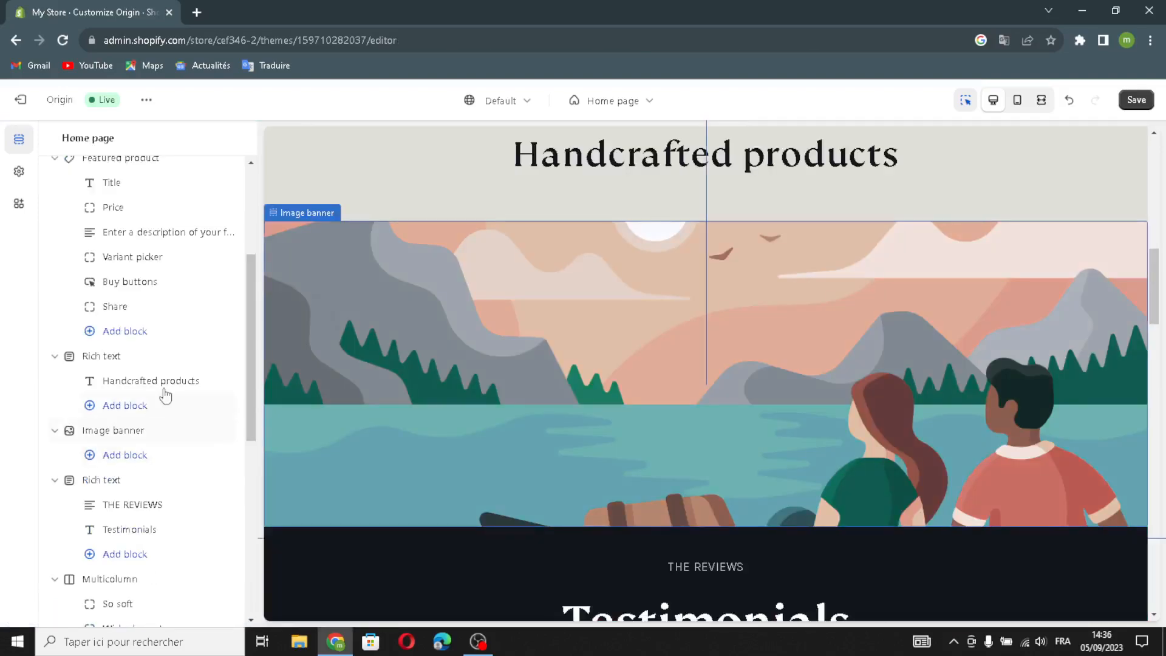
left_click(97, 438)
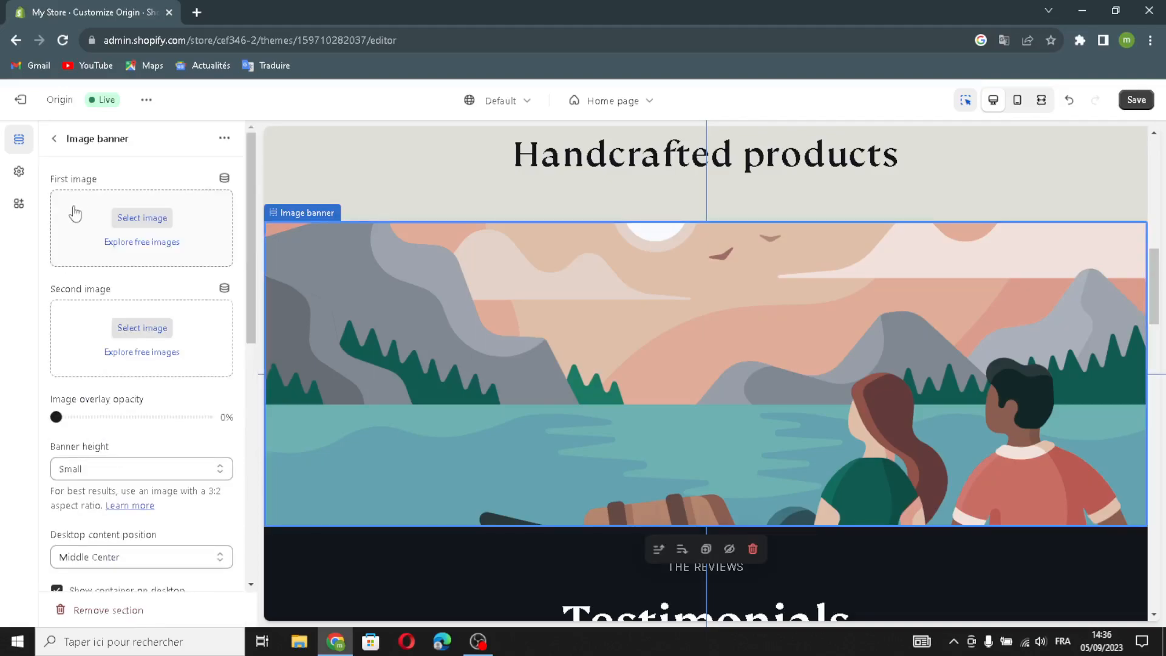
left_click(137, 220)
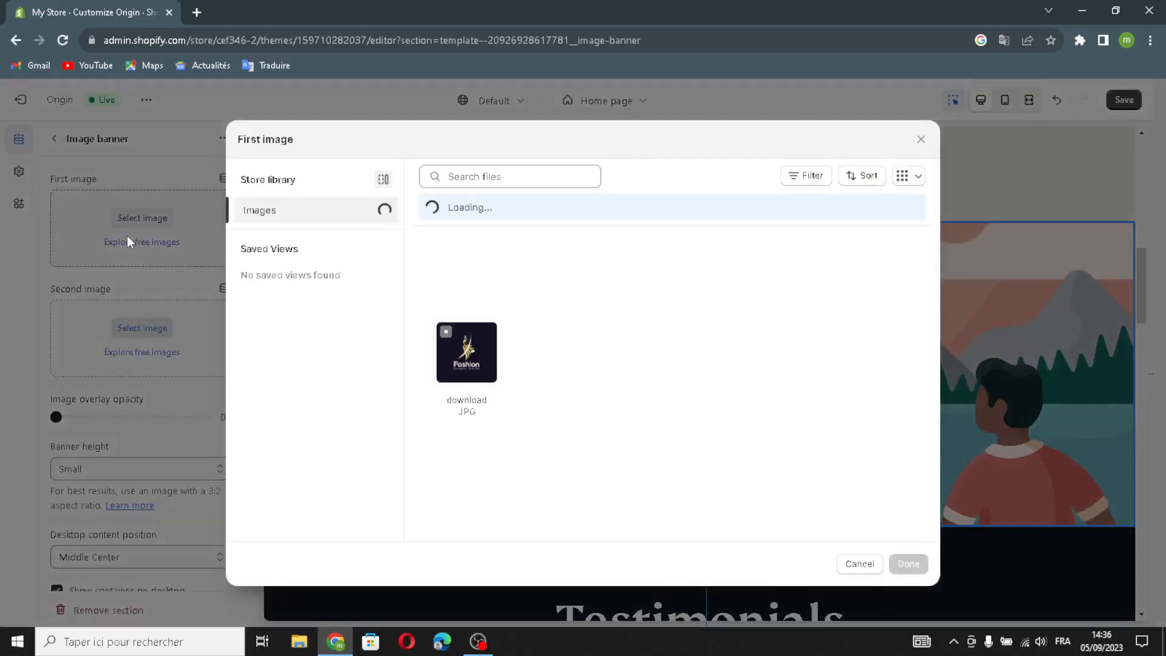
left_click(195, 12)
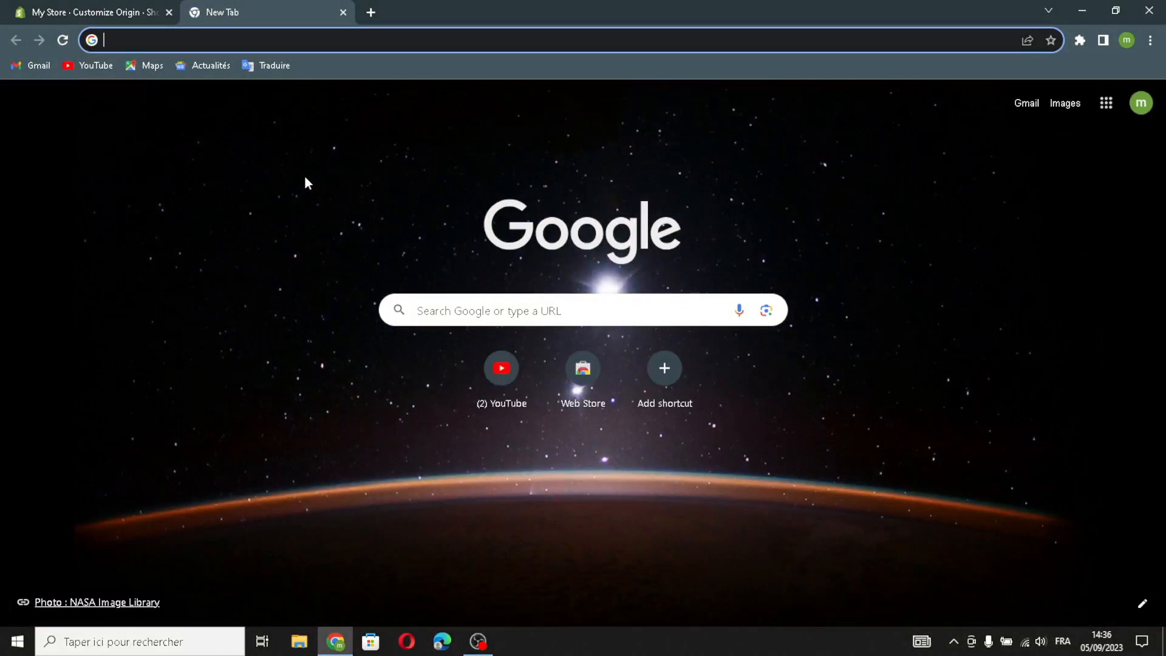
type("clot")
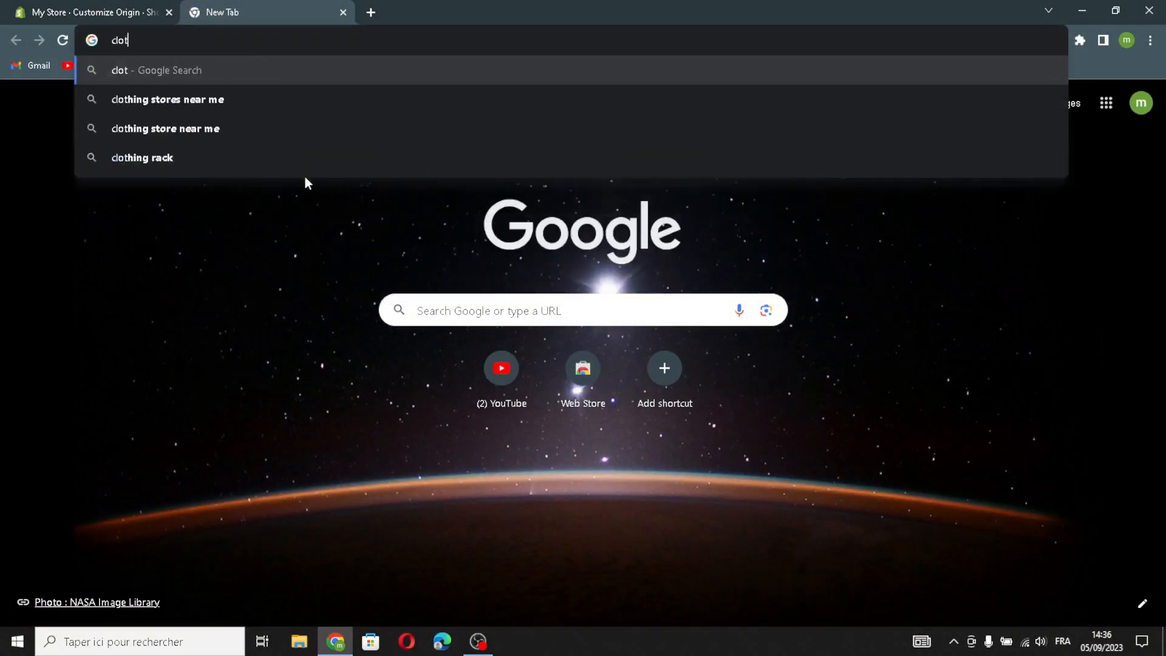
type("hing ")
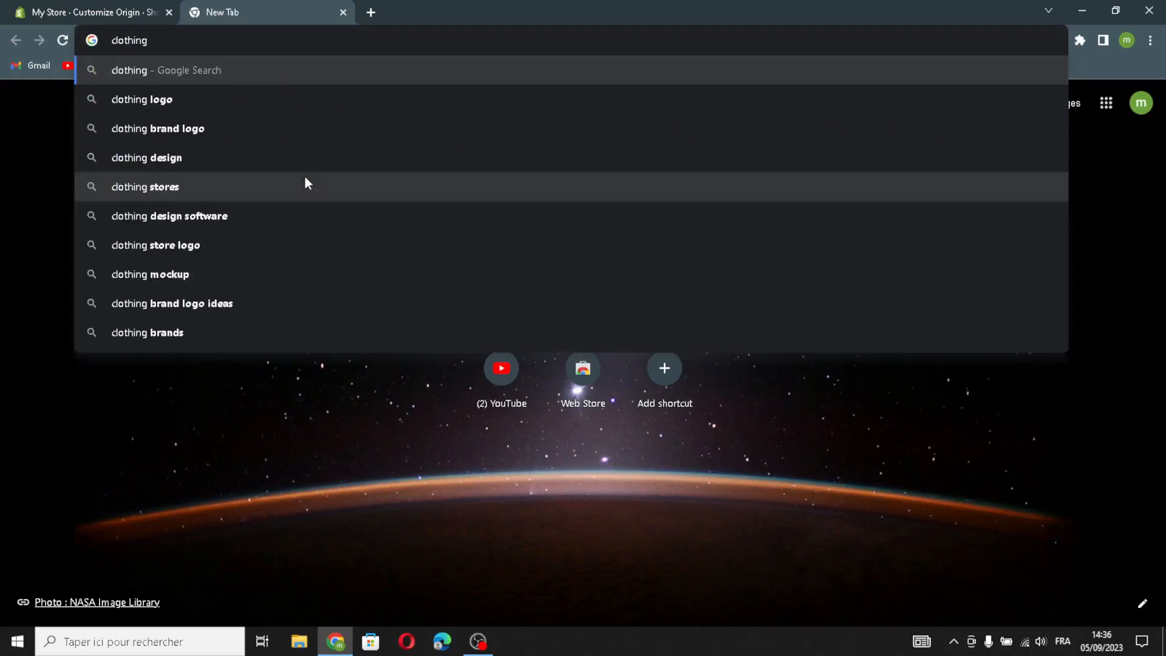
type("brand")
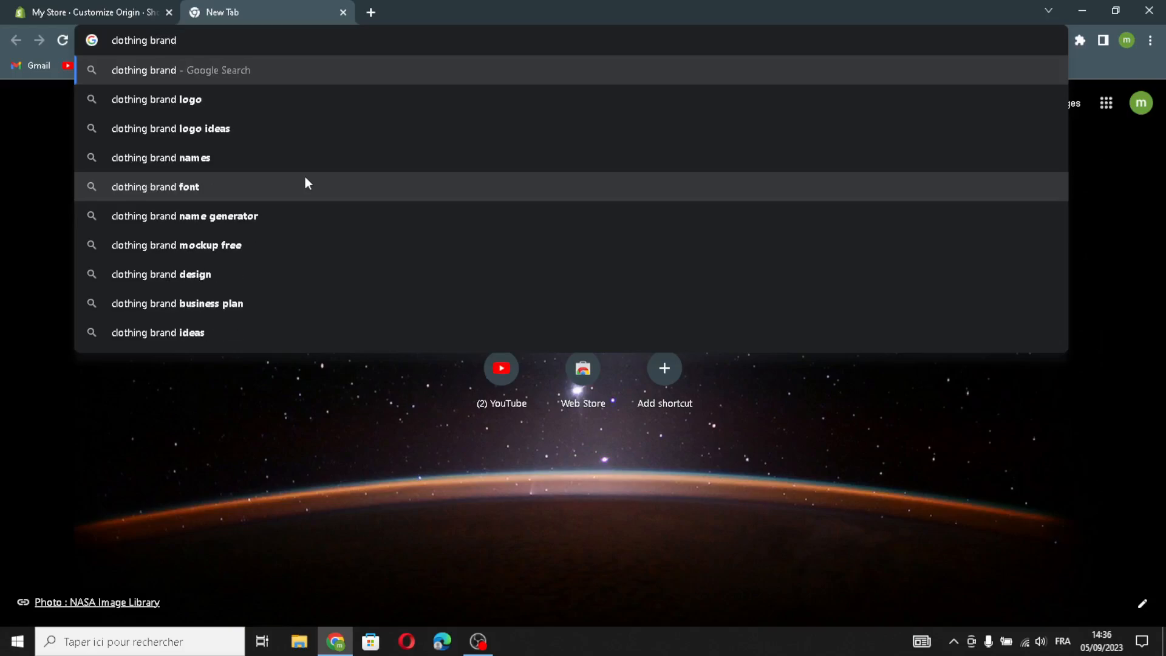
key("Return")
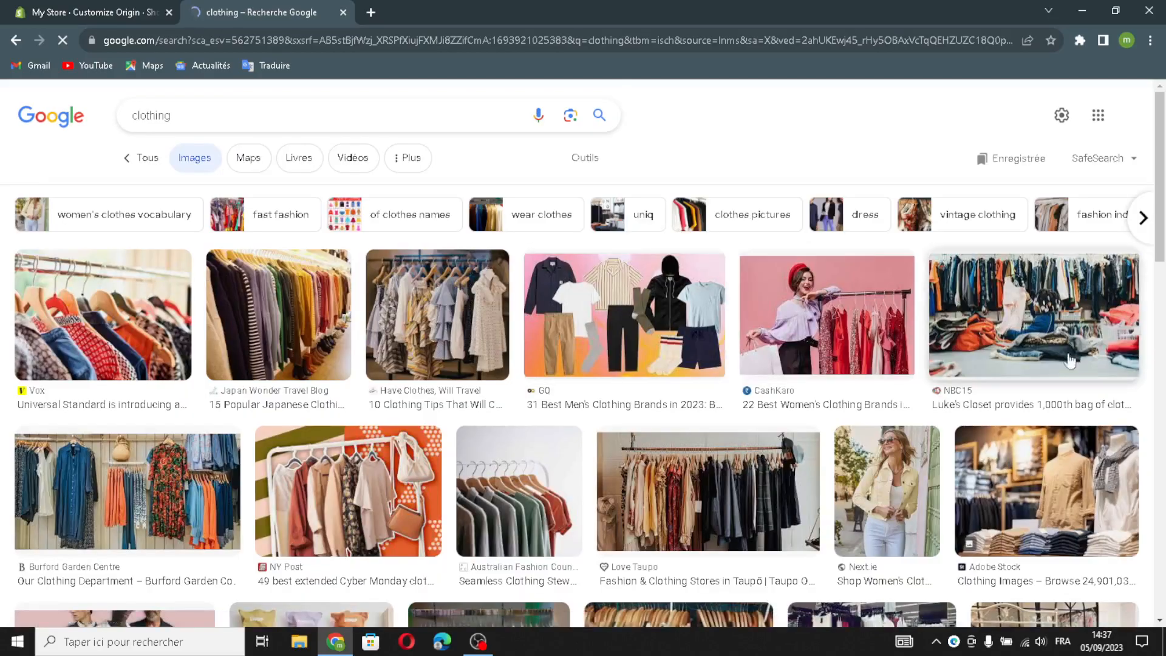
Add the Esquire photo of three men on a pink background as the Image banner's First image and close the image picker.
scroll(636, 368, "down", 2)
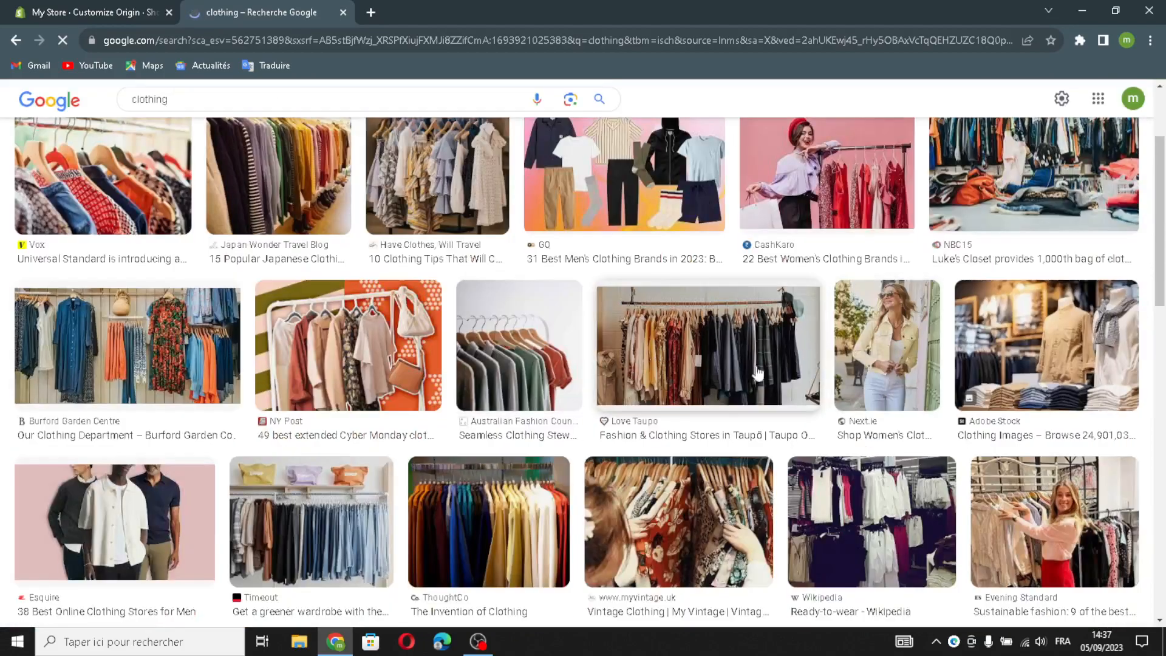
left_click_drag(124, 506, 255, 6)
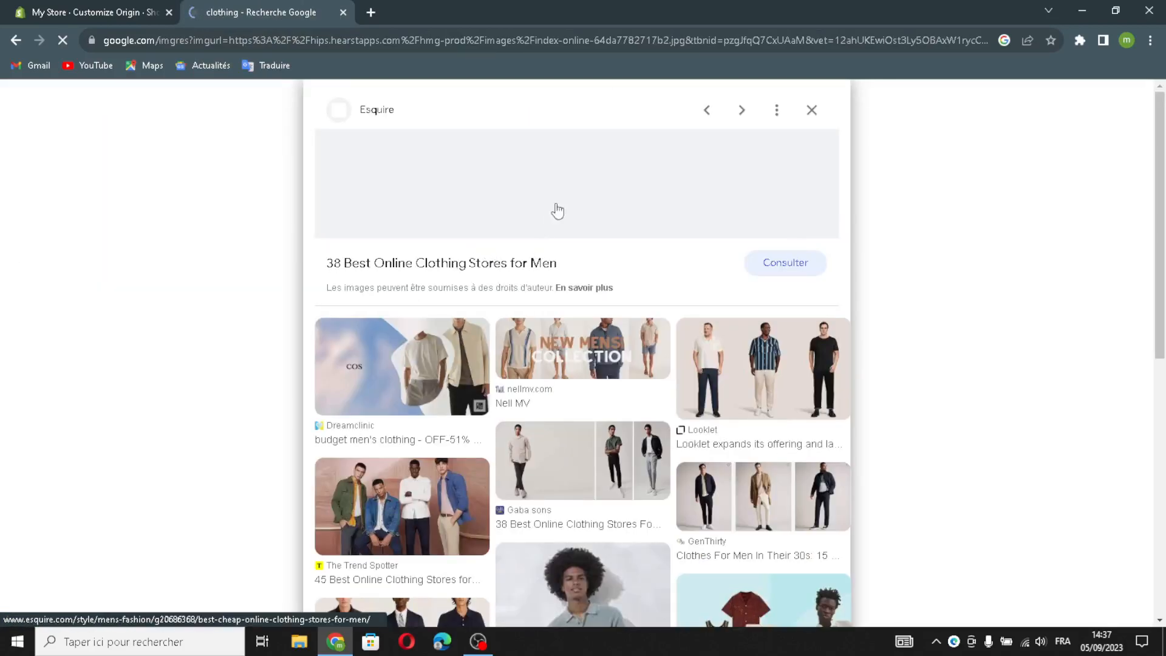
scroll(513, 273, "down", 2)
scroll(519, 276, "up", 2)
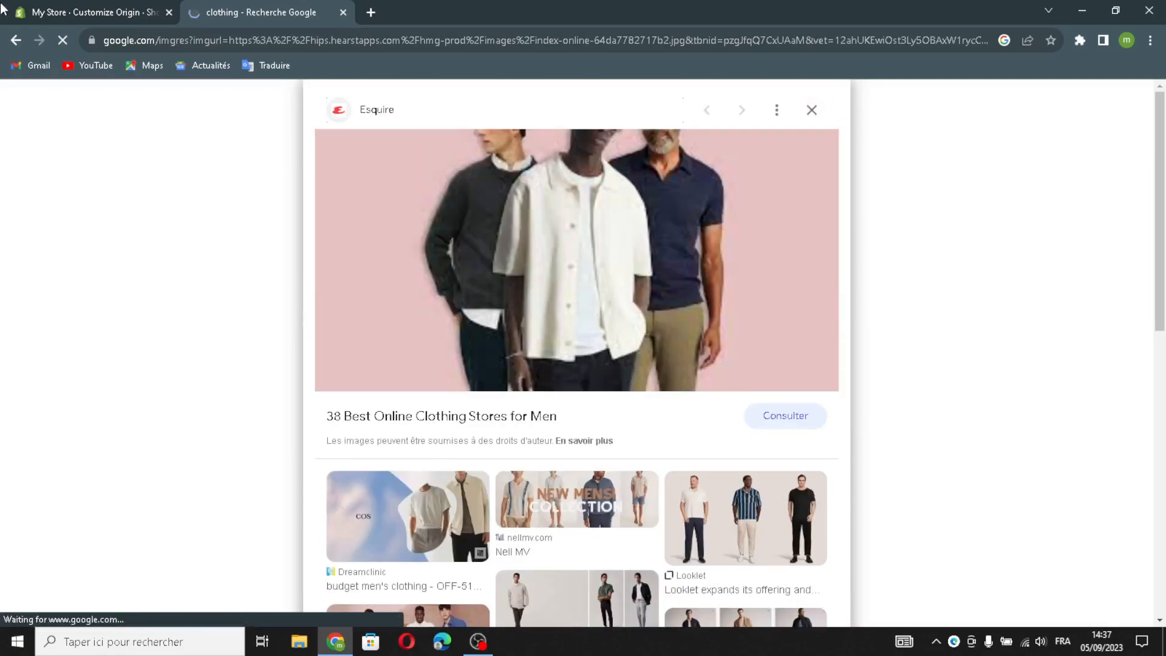
left_click(58, 9)
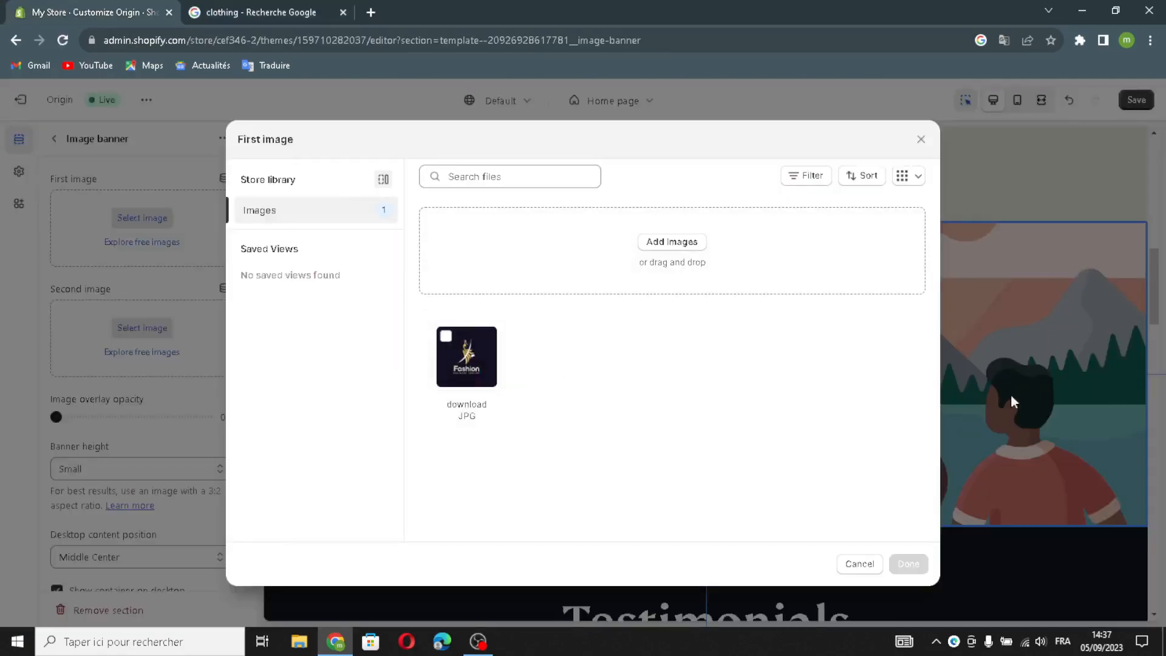
left_click(281, 8)
left_click_drag(592, 266, 553, 338)
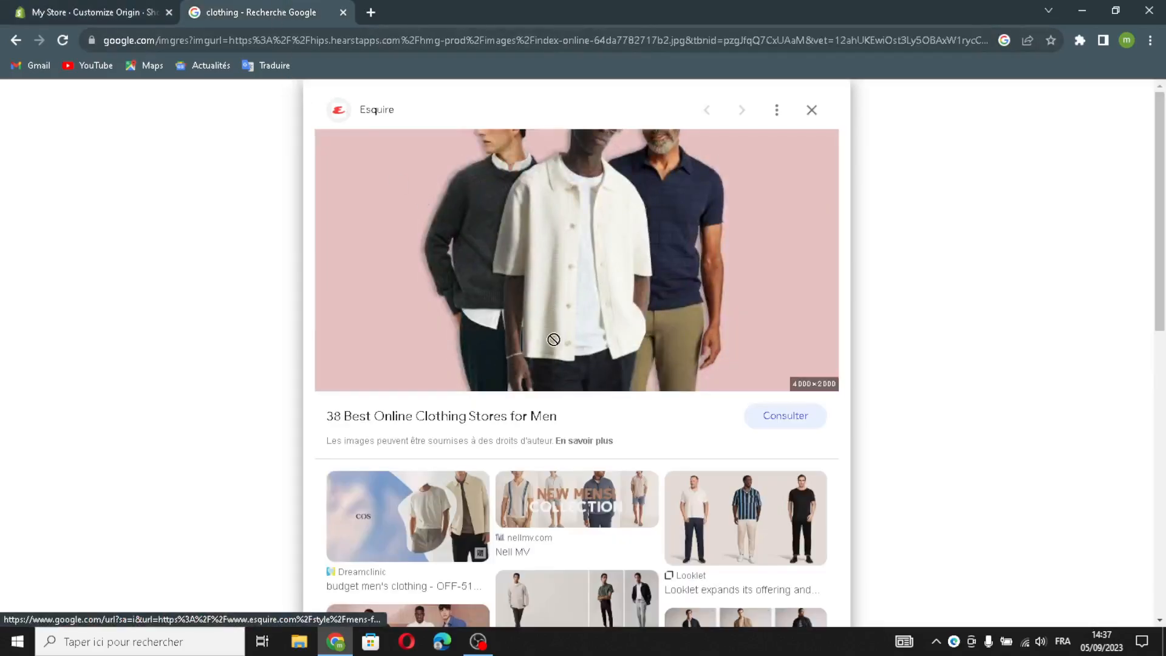
left_click_drag(385, 288, 325, 315)
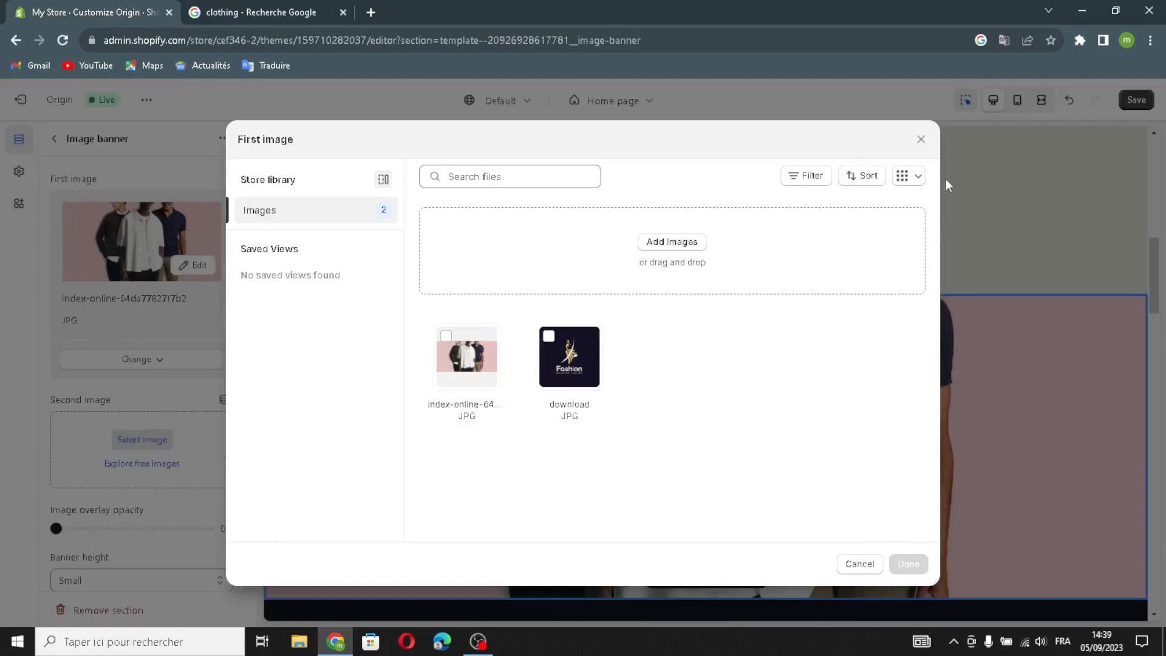
left_click(920, 141)
Examine the Image banner in the page preview along with its image, overlay and height settings.
scroll(789, 304, "down", 4)
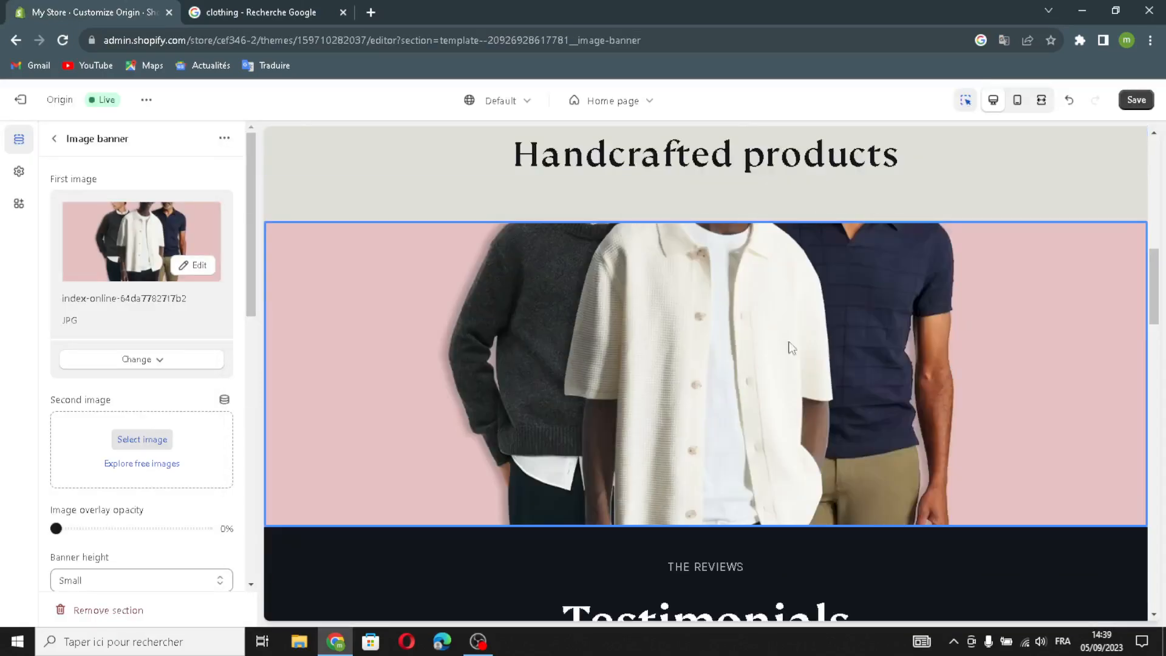
scroll(763, 278, "up", 1)
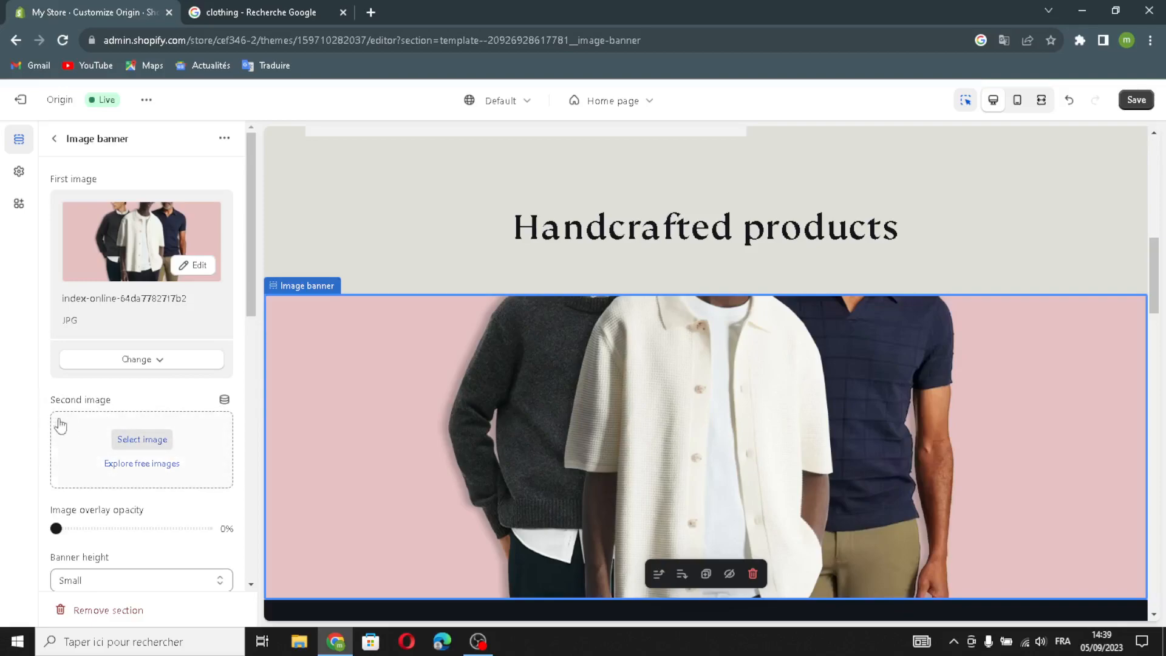
scroll(194, 489, "down", 2)
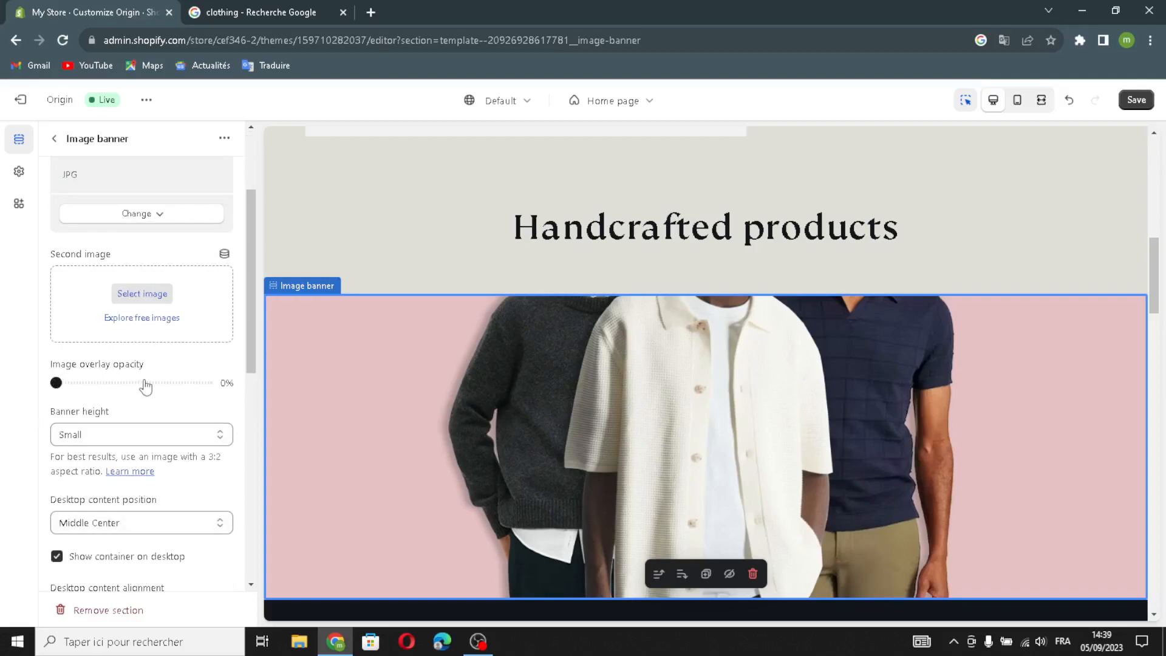
scroll(873, 437, "down", 1)
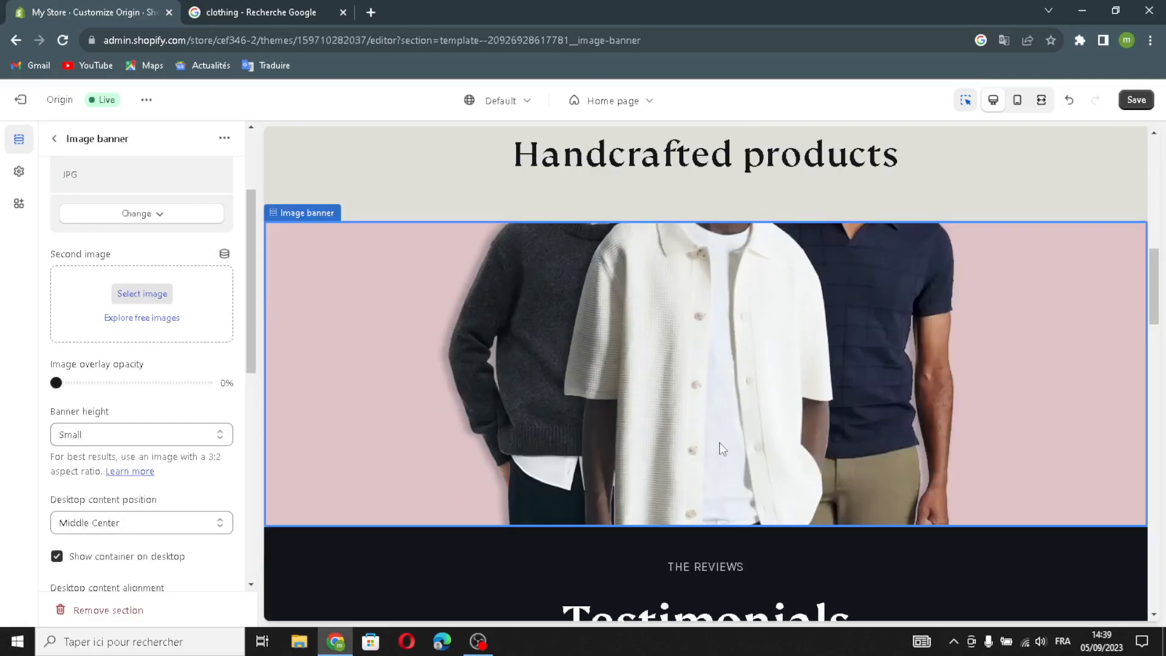
scroll(768, 419, "down", 1)
scroll(767, 392, "up", 2)
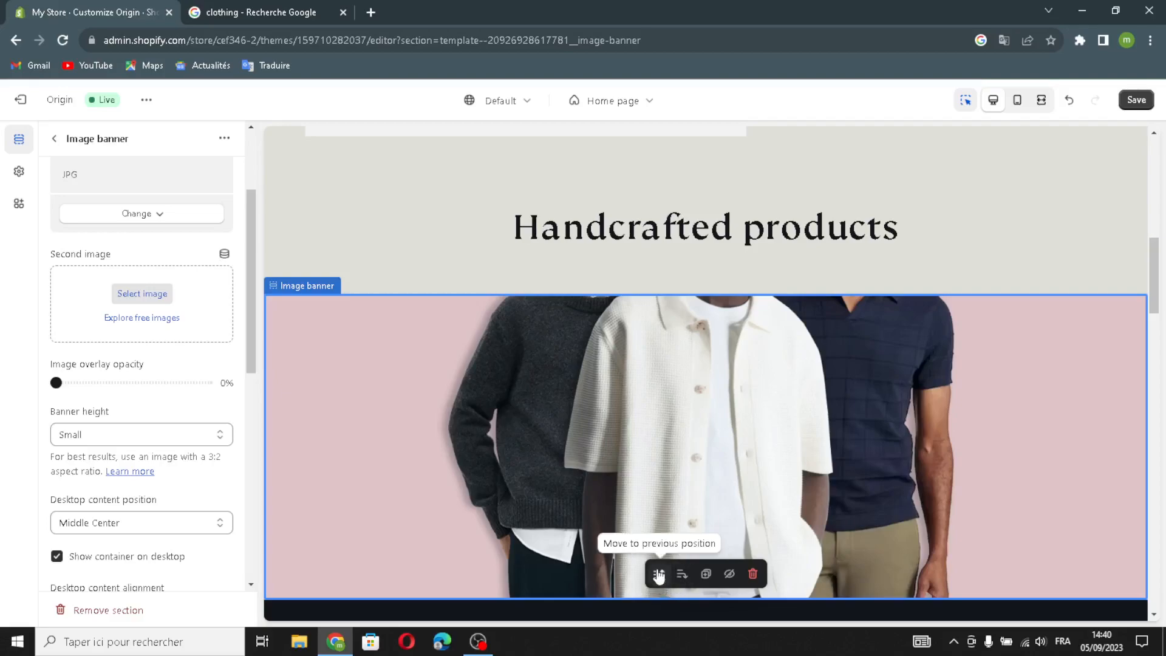
scroll(702, 403, "up", 1)
scroll(685, 449, "down", 1)
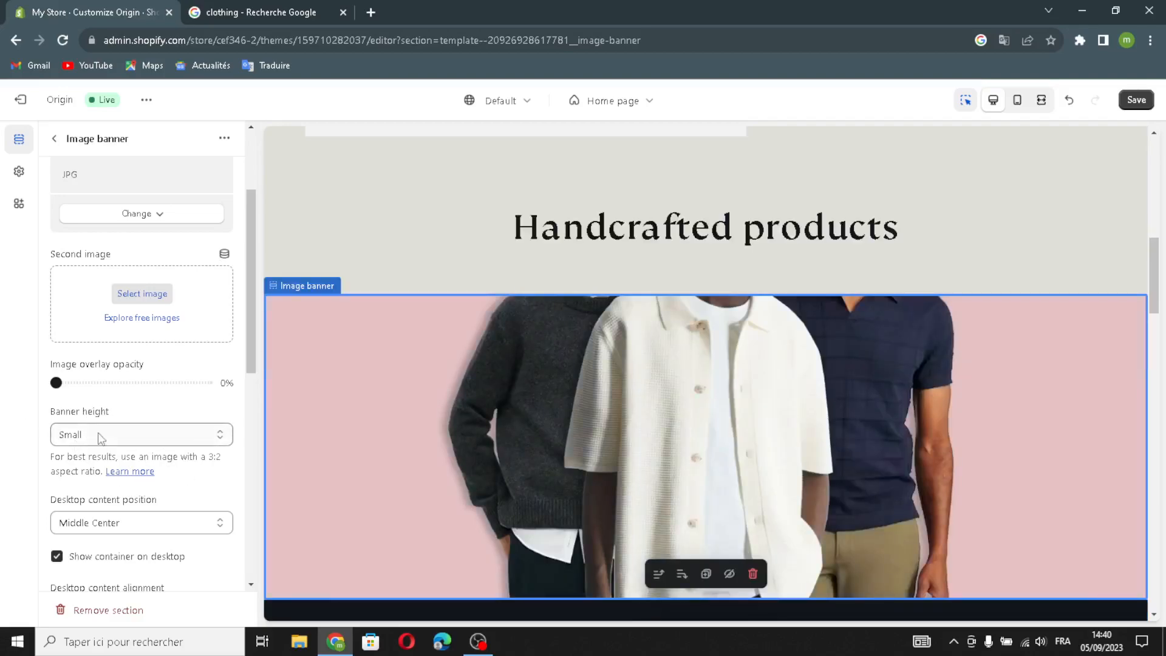
Set the Image banner's banner height to Medium.
left_click(79, 435)
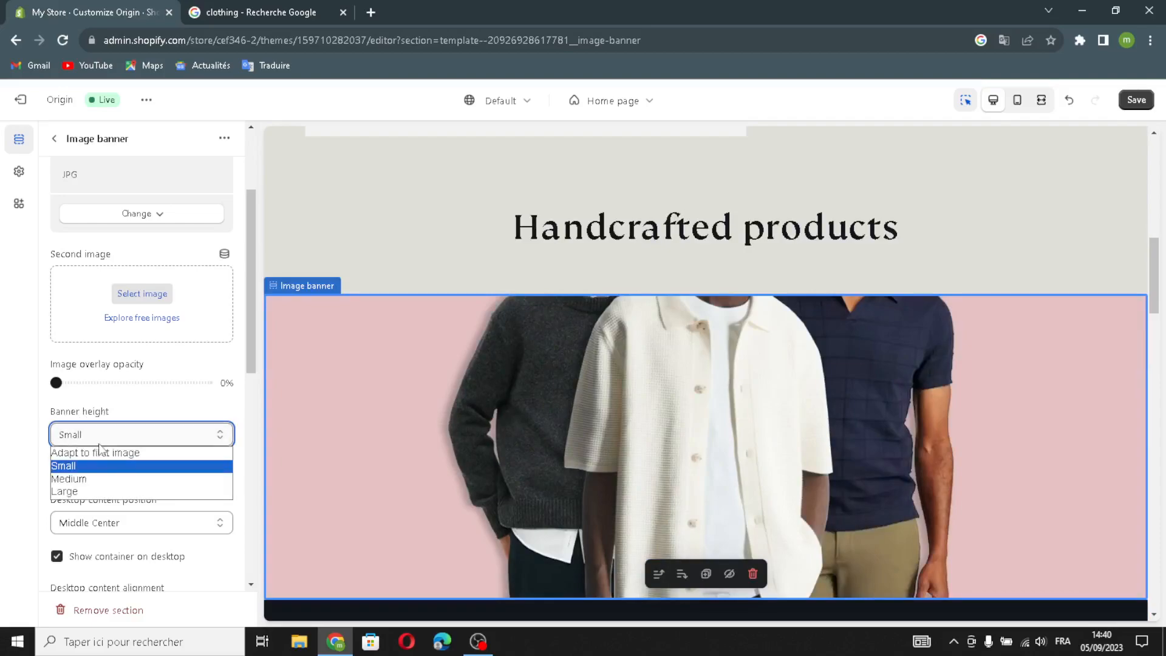
left_click(80, 480)
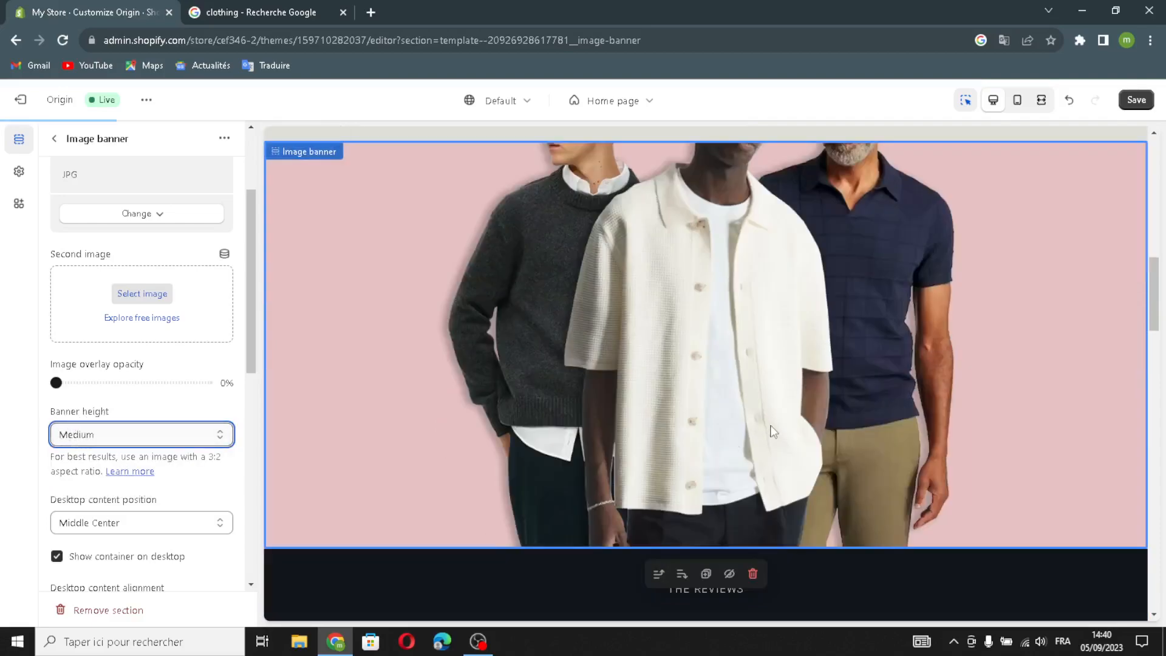
scroll(734, 433, "down", 2)
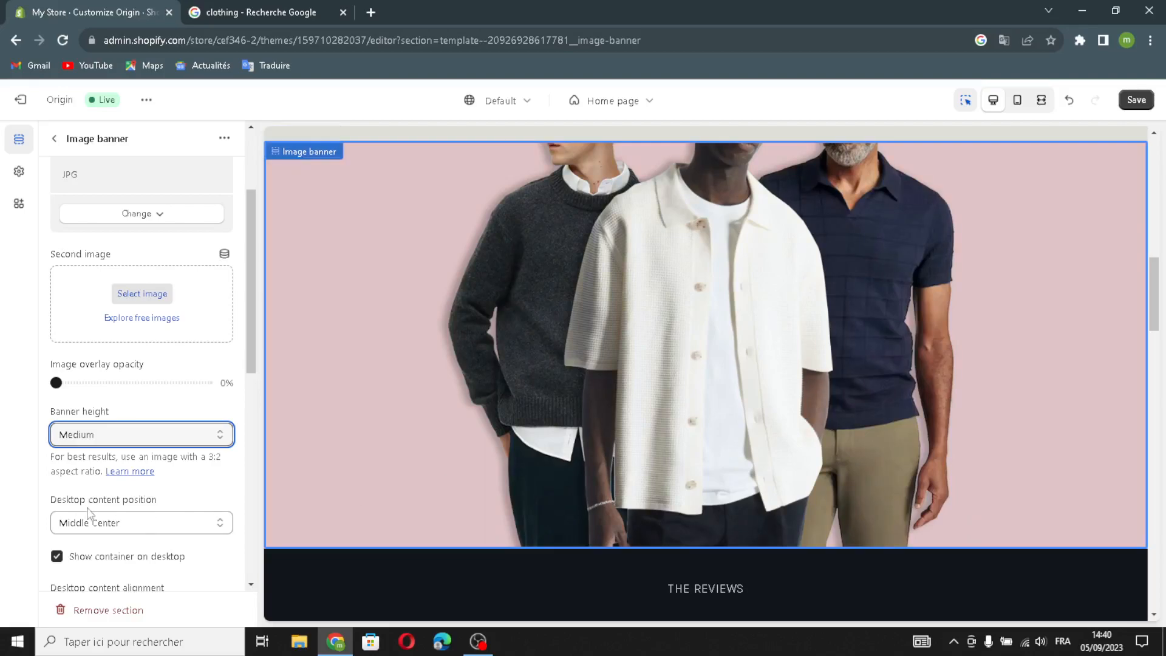
Change the Image banner's color scheme to Scheme 5.
scroll(128, 556, "down", 3)
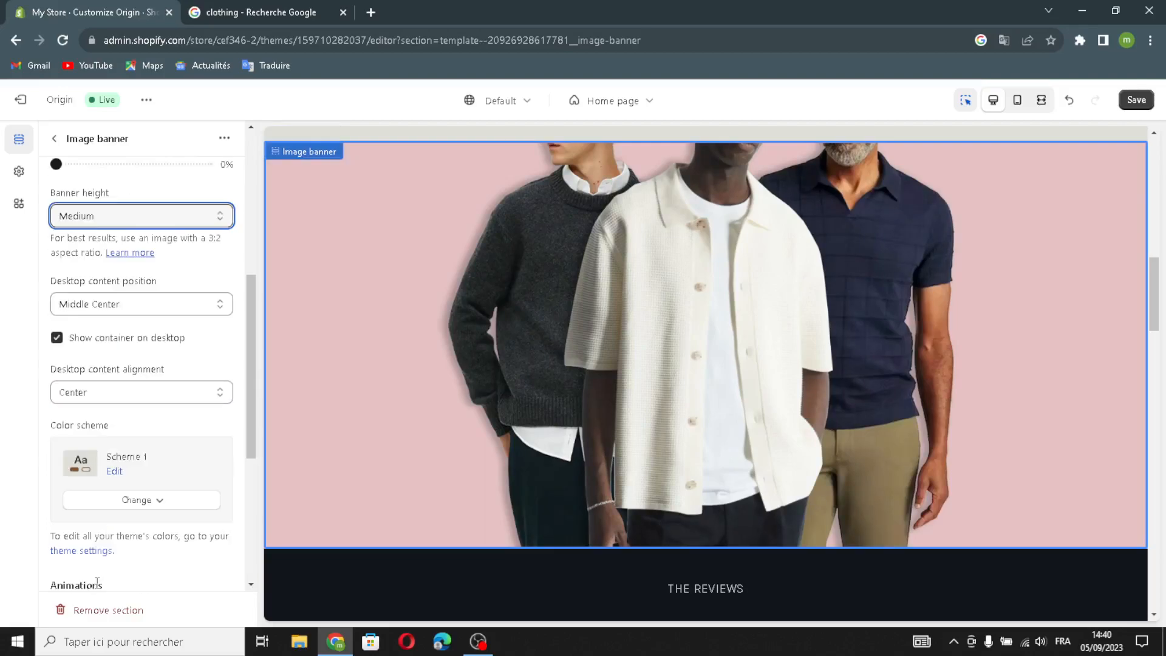
scroll(96, 582, "down", 1)
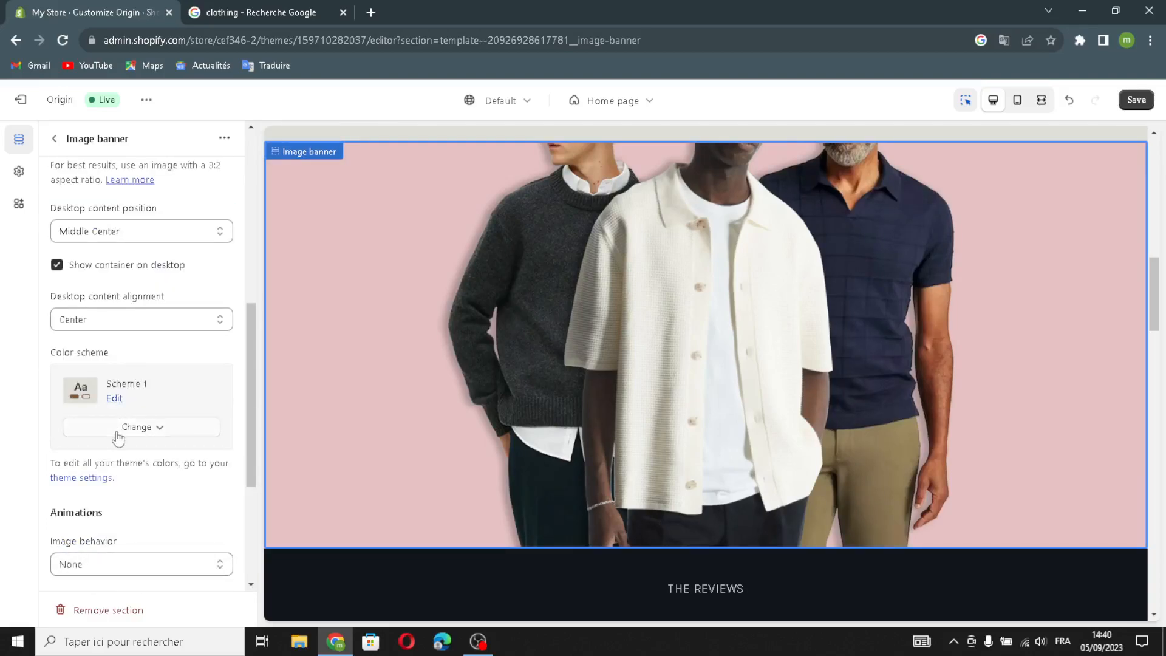
left_click(136, 427)
left_click(125, 388)
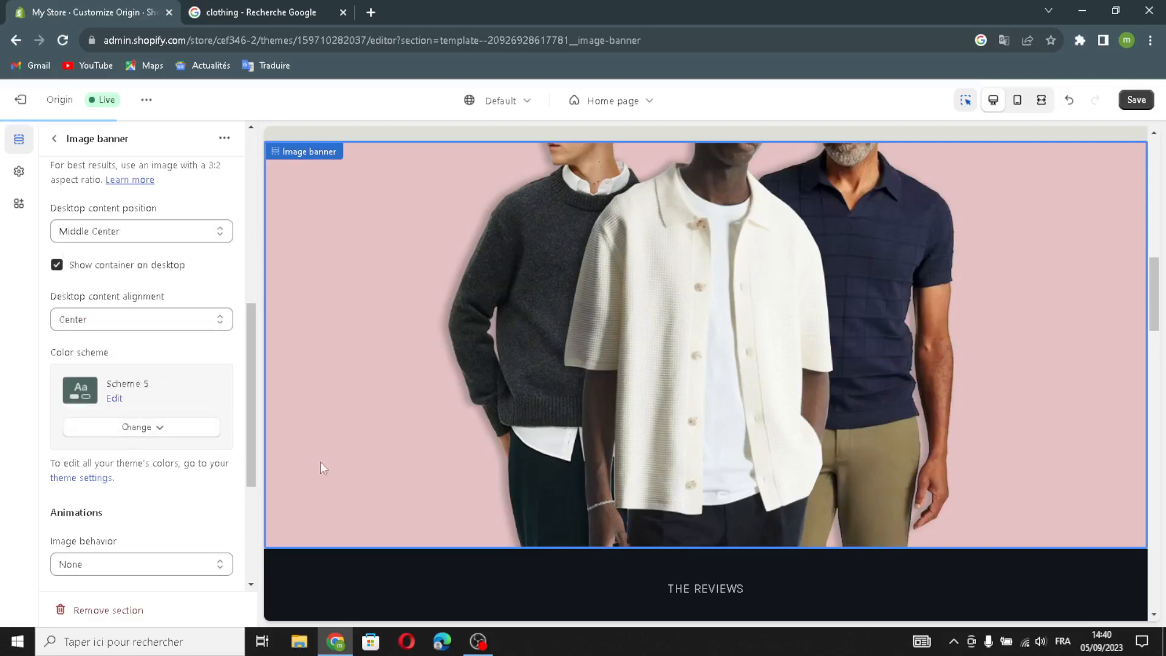
Set the Image banner's image behavior to Ambient movement and return to the home page section list.
scroll(176, 470, "down", 1)
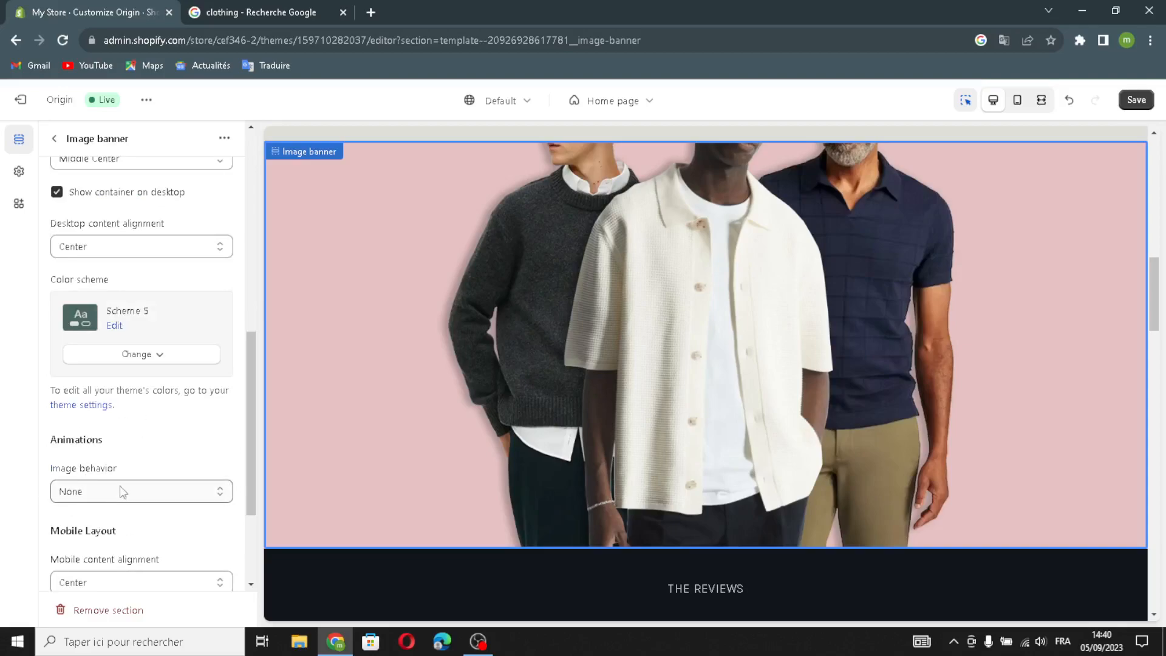
scroll(142, 417, "down", 1)
left_click(110, 420)
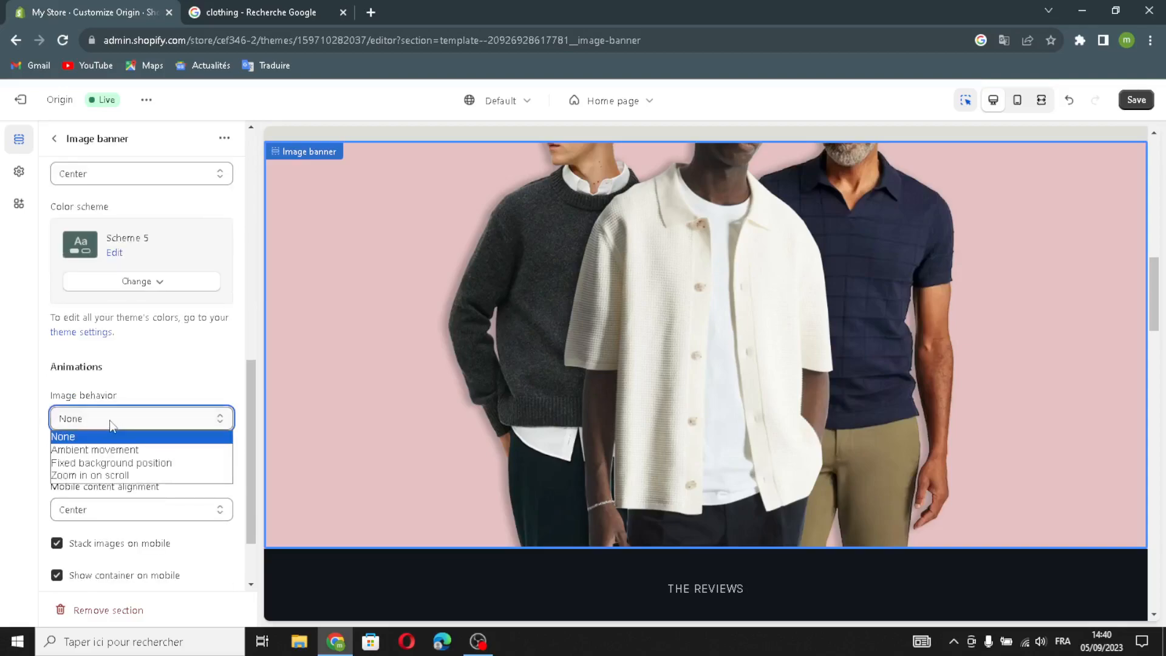
left_click(112, 448)
scroll(138, 442, "down", 2)
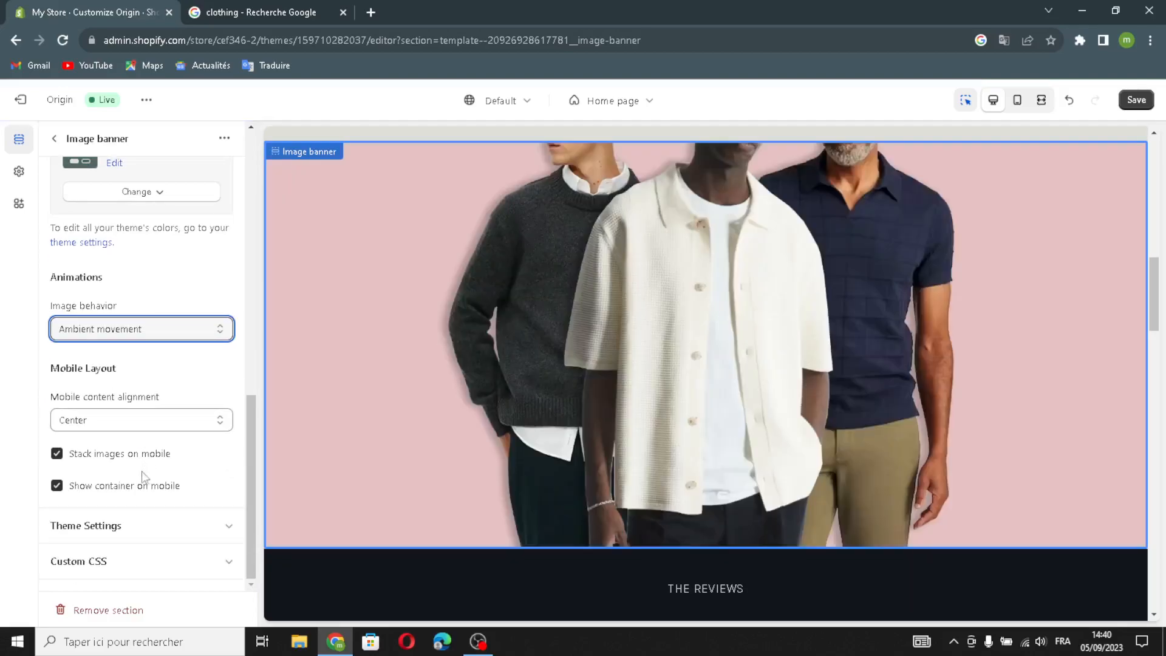
scroll(146, 474, "up", 10)
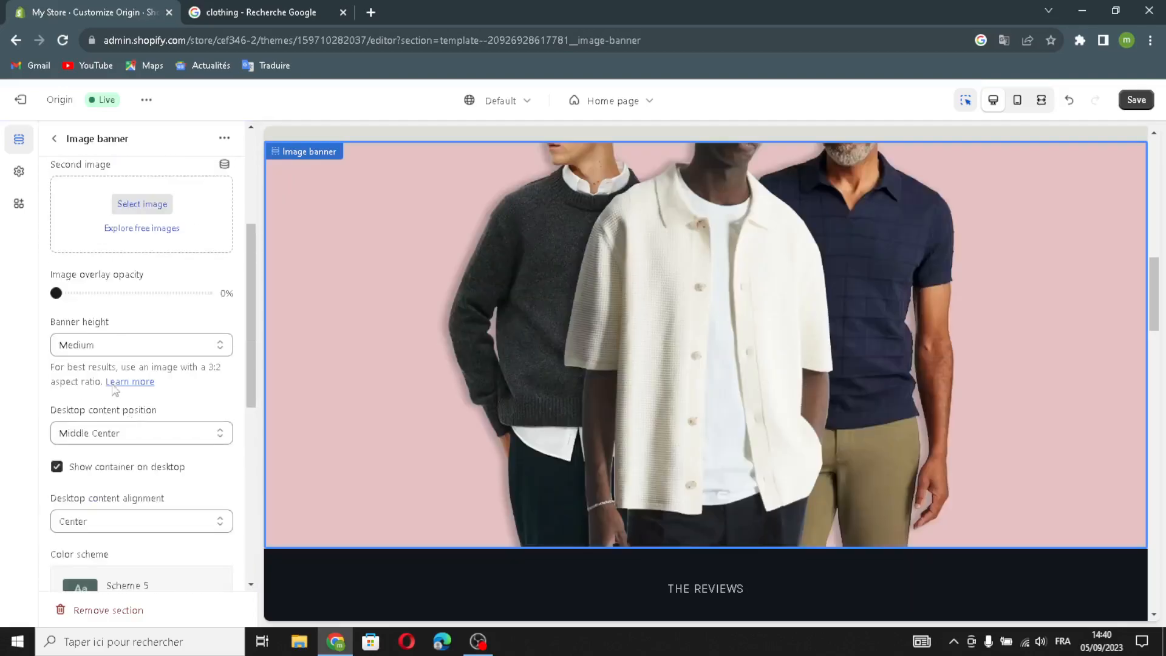
left_click(54, 139)
Close the clothing image search page and save the theme changes.
scroll(357, 325, "down", 5)
scroll(91, 401, "down", 7)
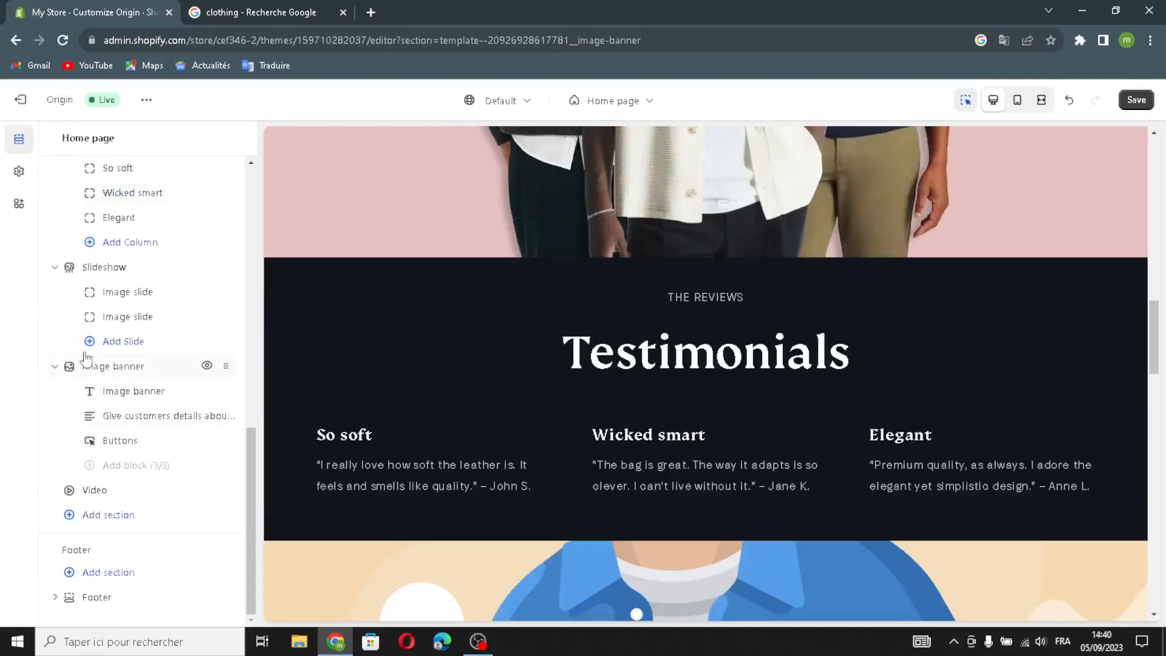
mouse_move(90, 366)
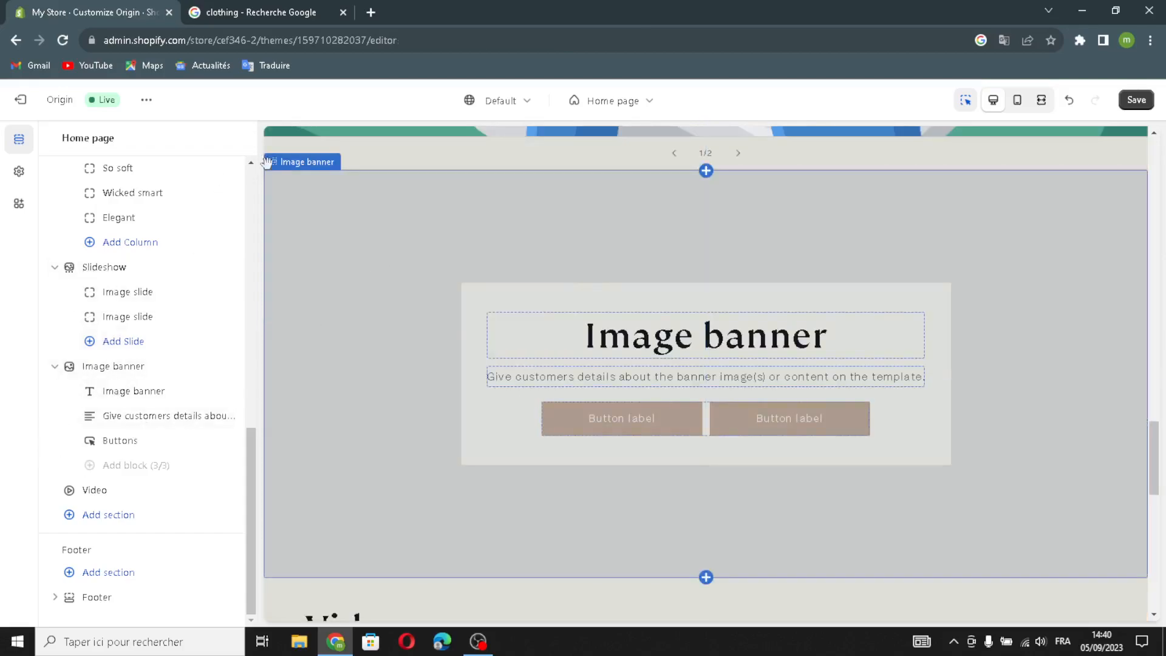
scroll(444, 203, "up", 2)
scroll(679, 513, "down", 3)
left_click(289, 8)
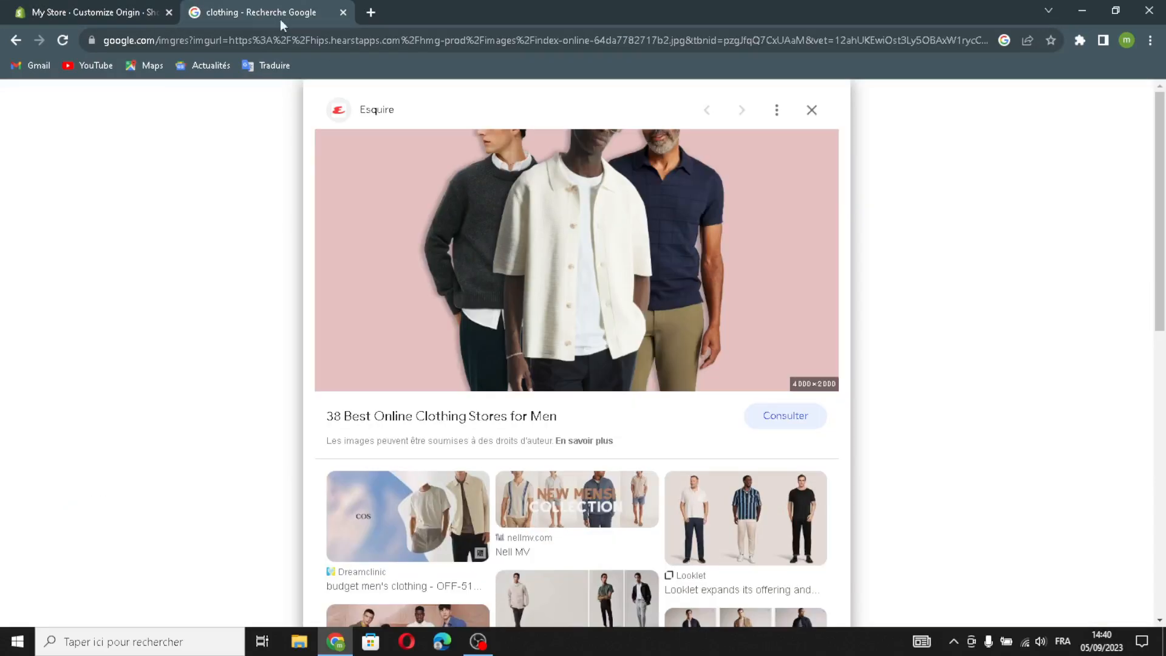
left_click(343, 13)
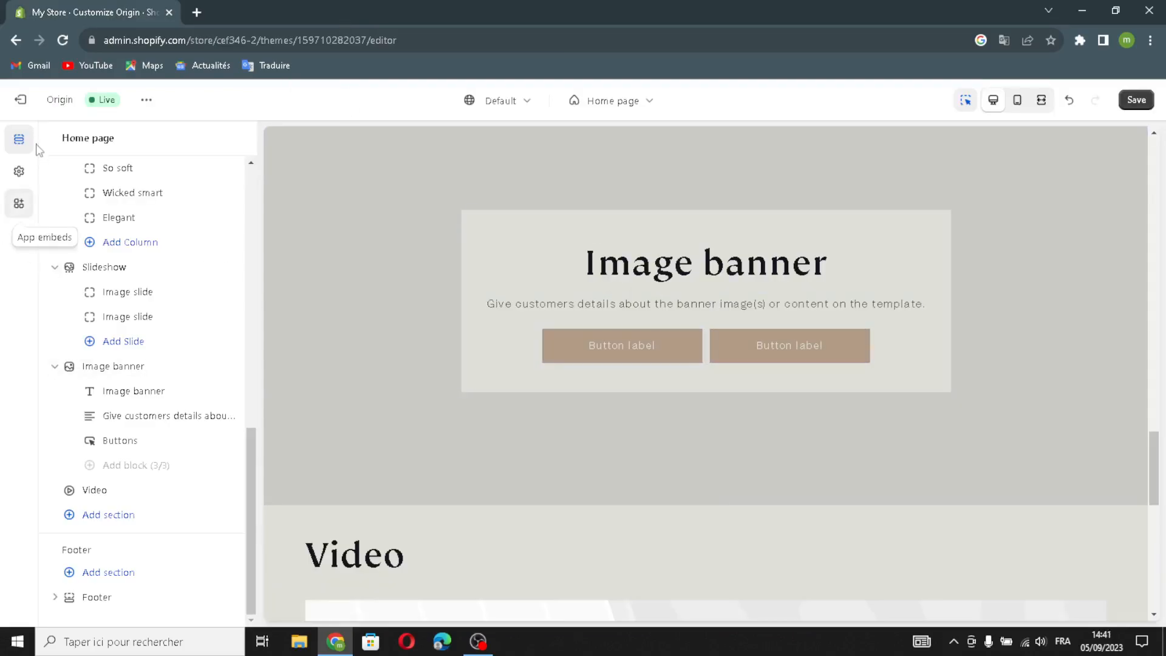
left_click(1135, 99)
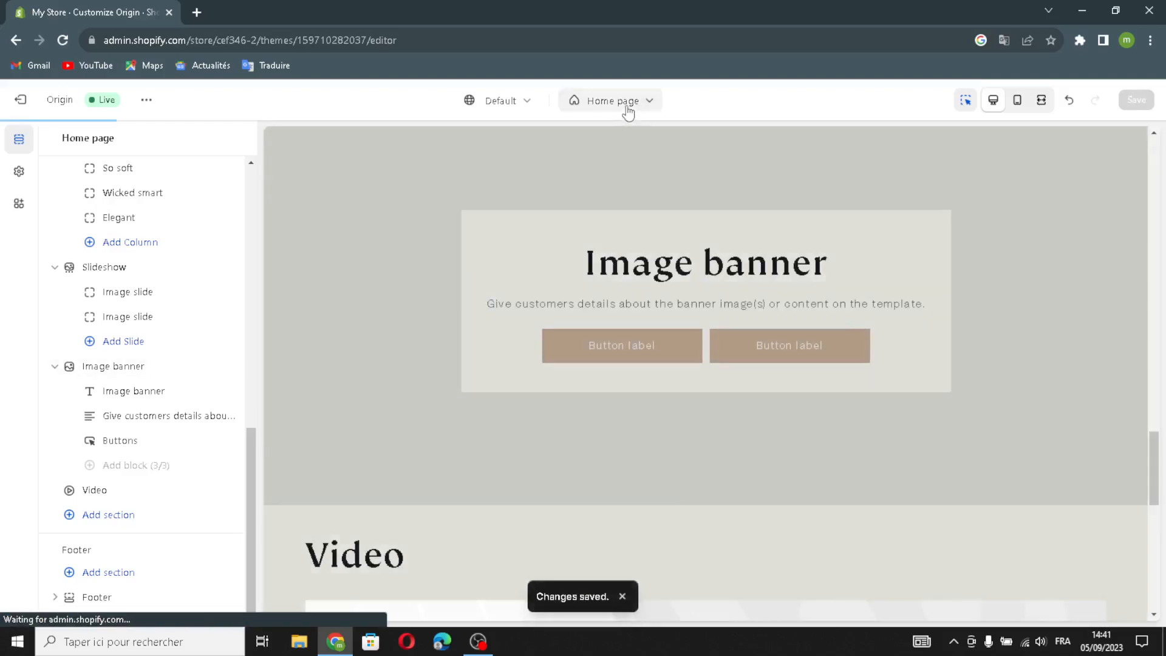
Examine the list of store pages and templates that can be customized, such as Products, Collections, Pages and Blogs.
left_click(625, 111)
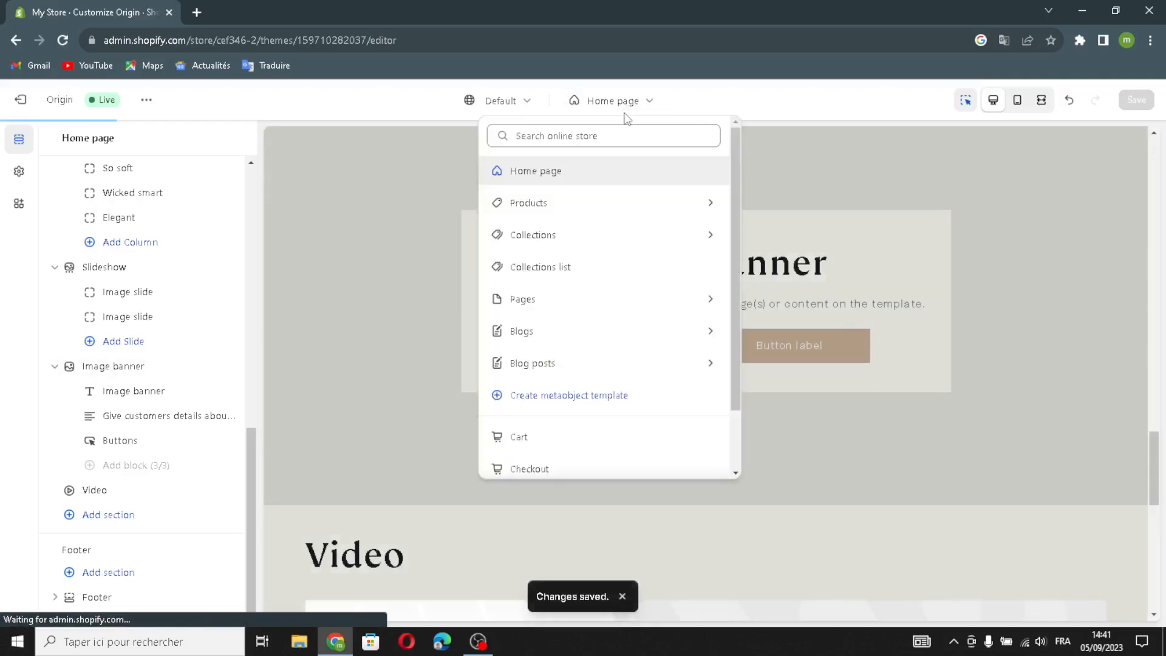
left_click(613, 110)
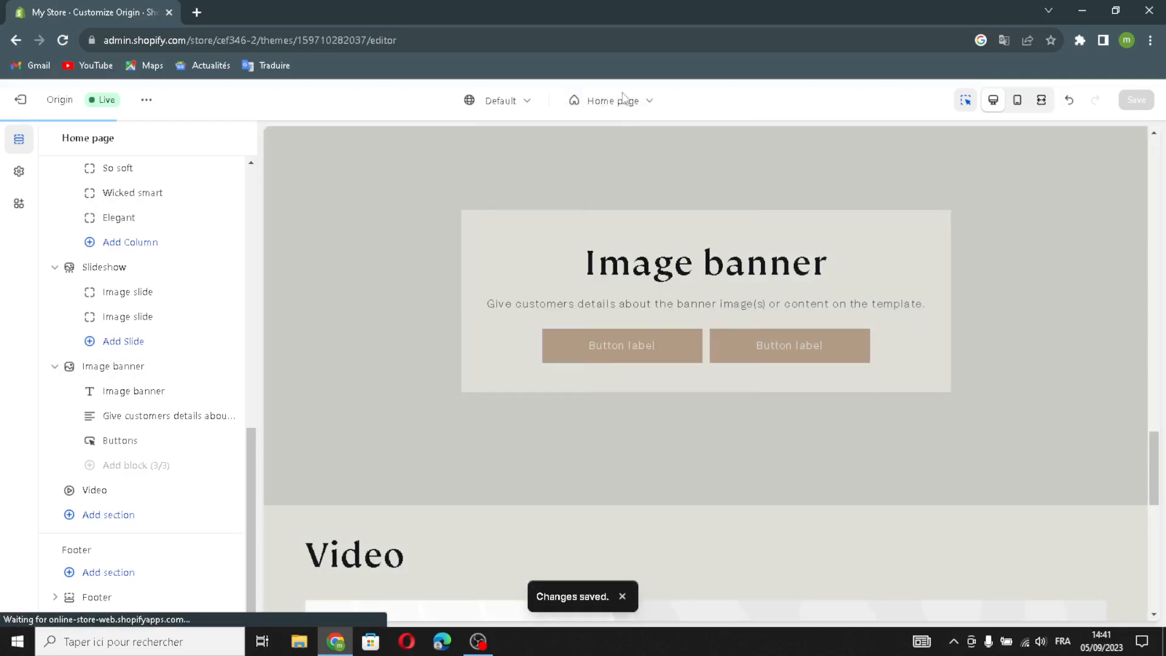
left_click(628, 108)
left_click(628, 108)
left_click(619, 104)
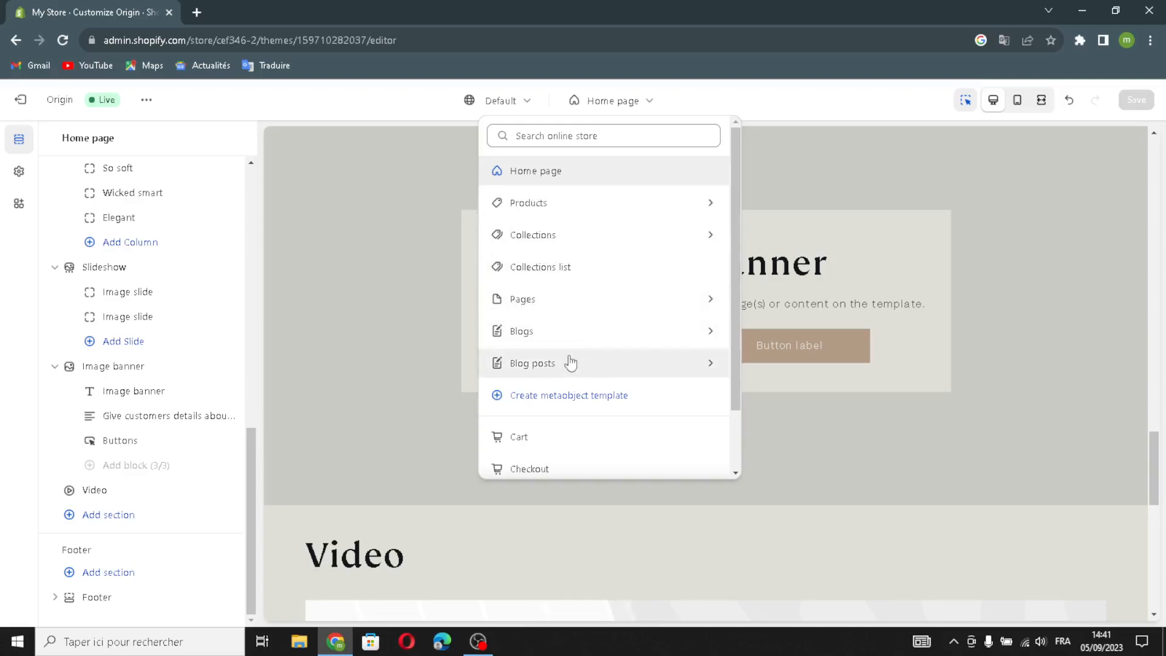
left_click(826, 194)
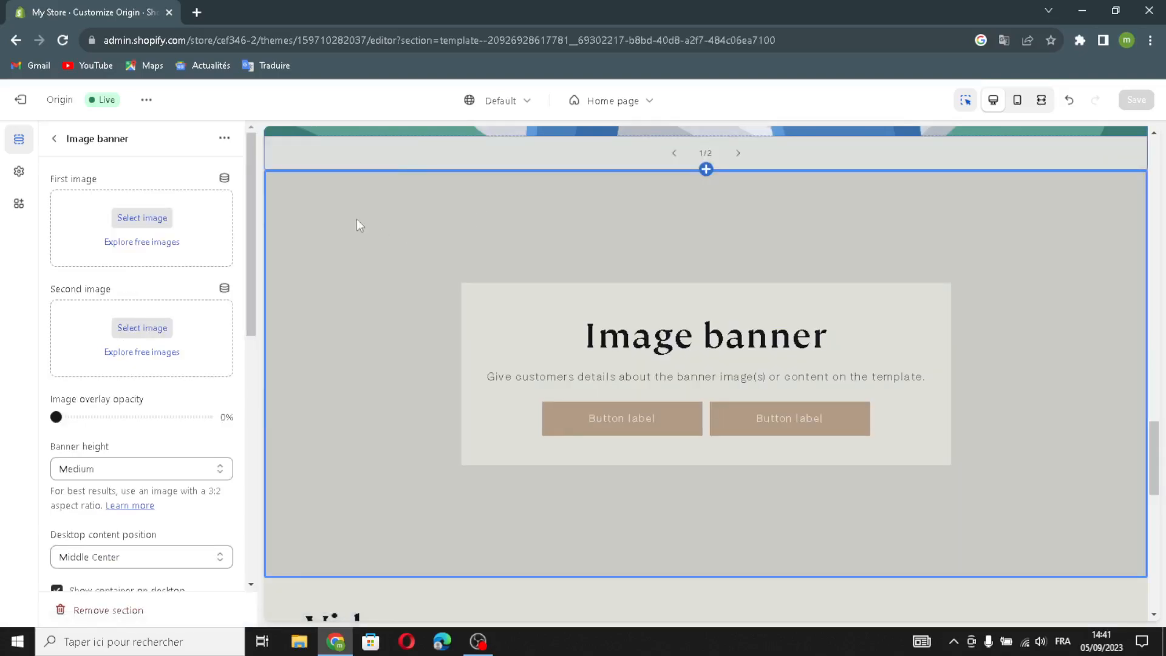
Exit the theme editor and go to the store admin's Home page.
left_click(21, 99)
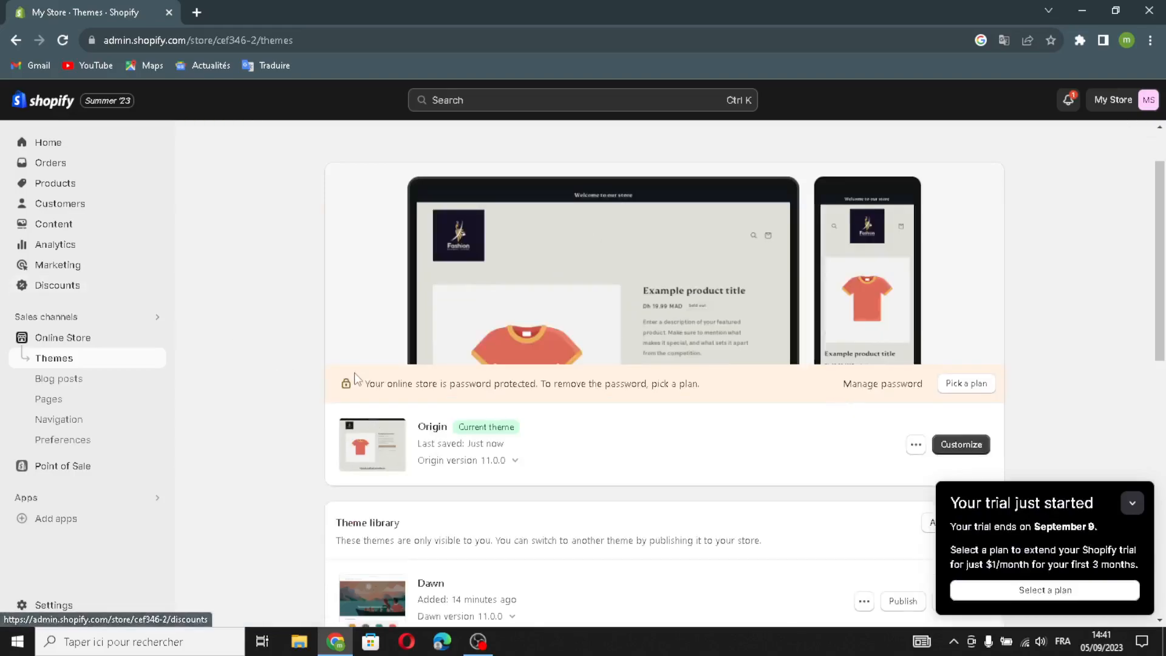
scroll(355, 377, "down", 1)
left_click(58, 145)
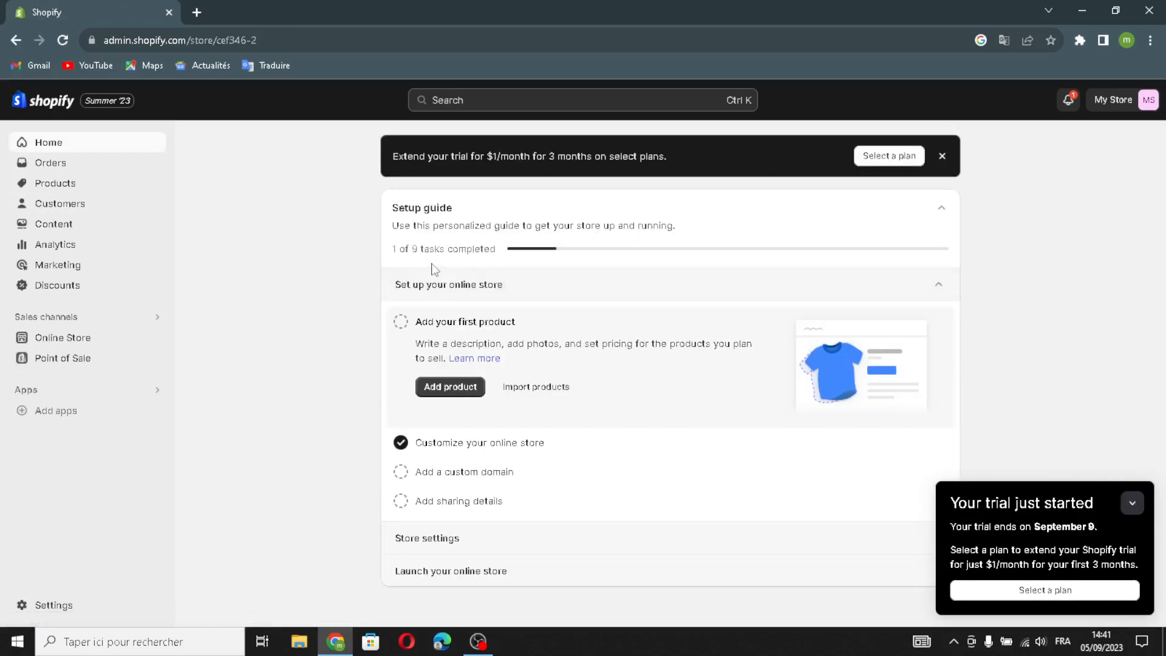
Open the setup guide's Name your store task, examine the store name, phone and email fields, and close the settings.
left_click(418, 536)
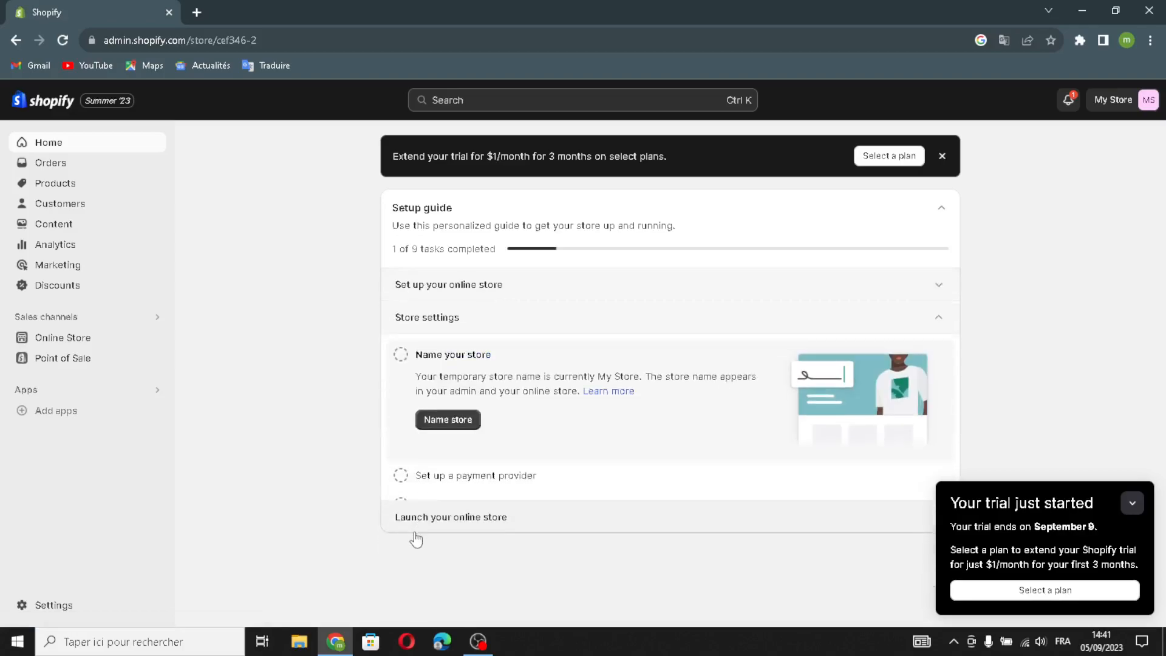
left_click(462, 423)
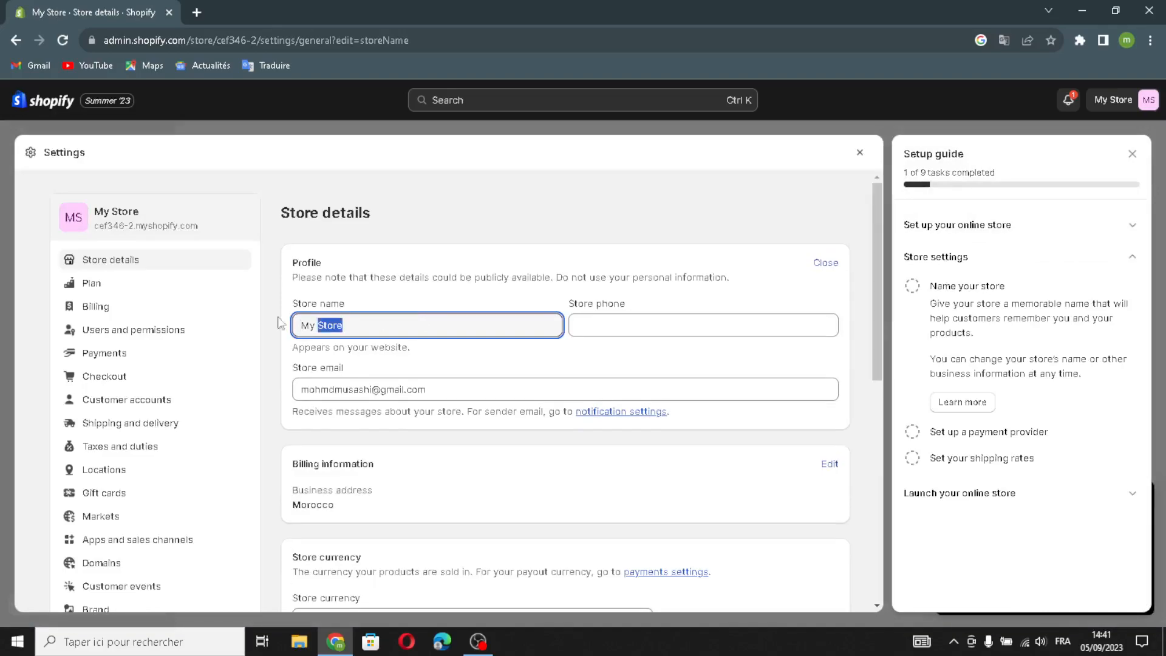
left_click_drag(376, 328, 228, 320)
left_click_drag(324, 326, 376, 338)
left_click(631, 325)
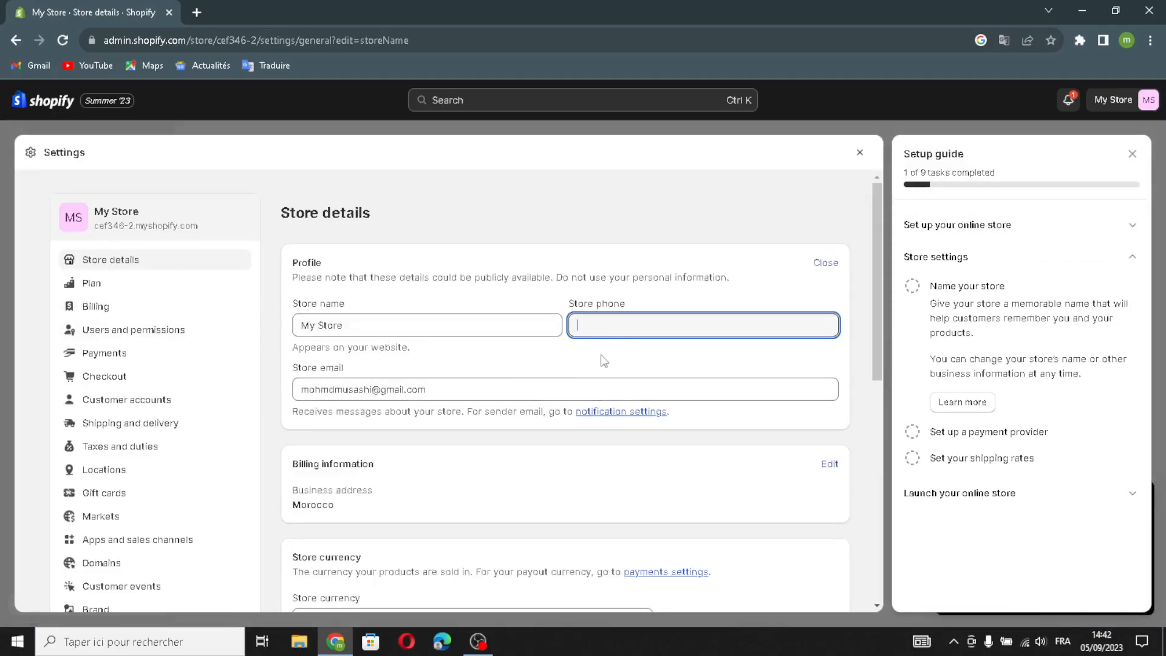
left_click_drag(456, 393, 585, 383)
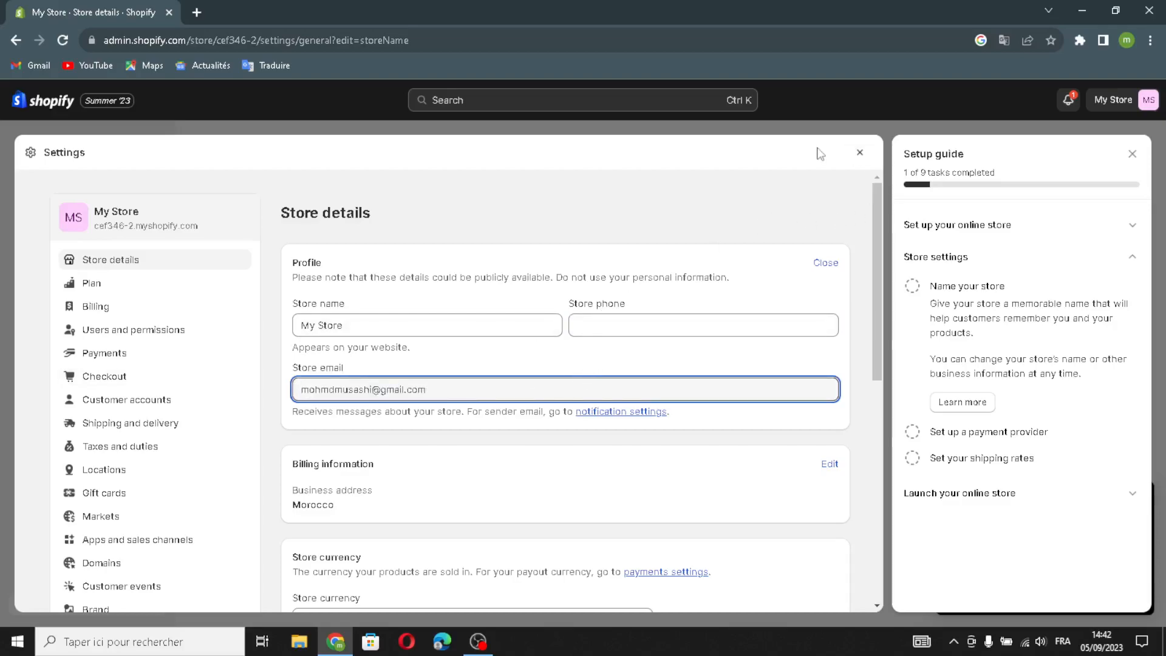
left_click(859, 153)
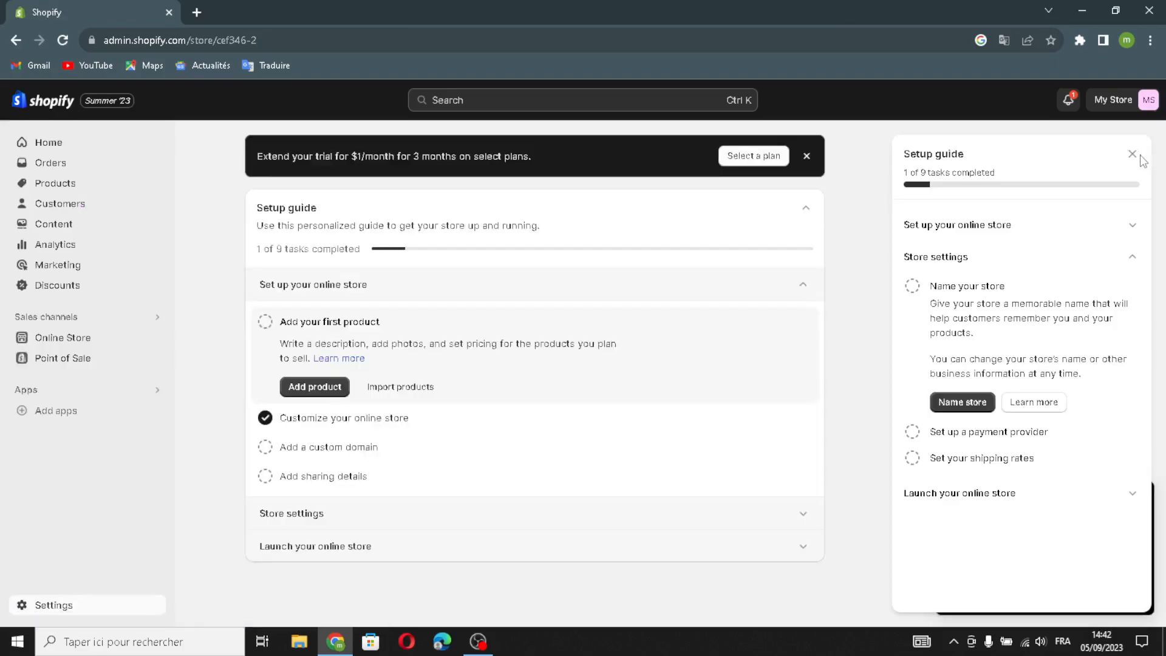
Expand the setup guide's Launch your online store tasks and dismiss the duplicate setup guide beside it.
left_click(305, 574)
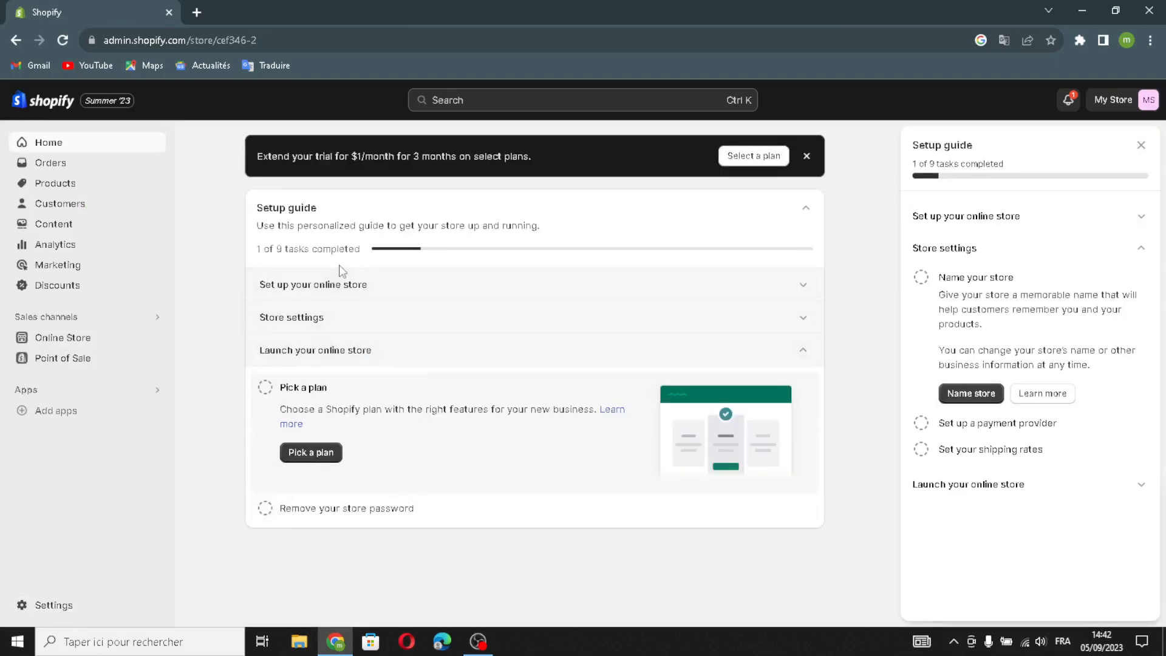
left_click(1141, 145)
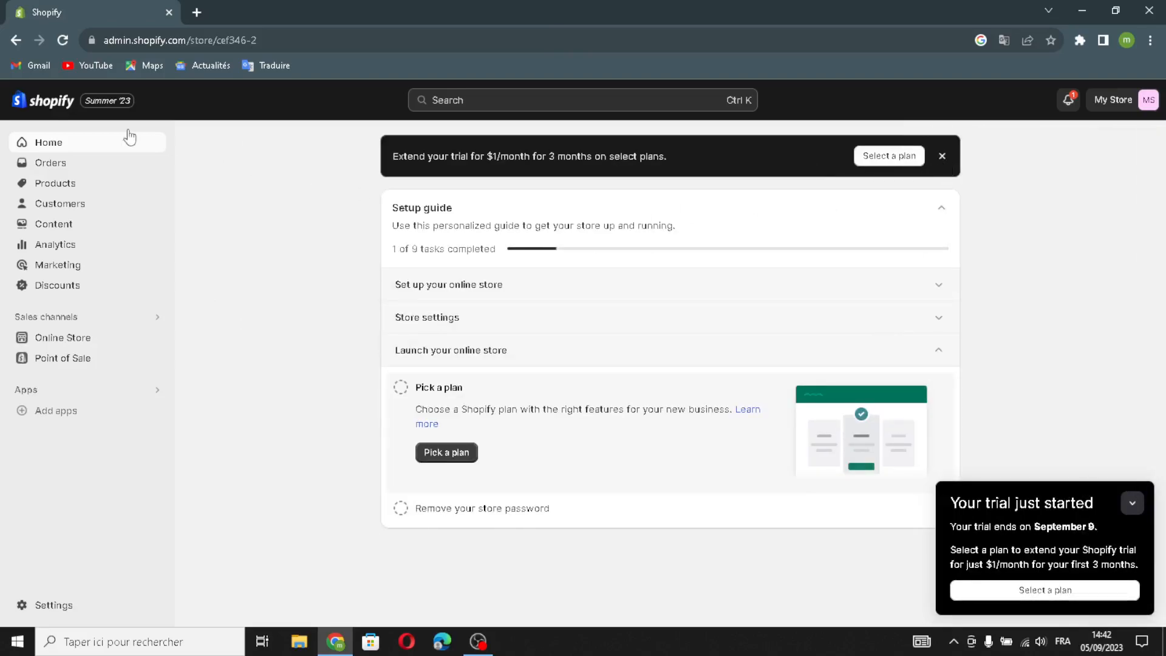